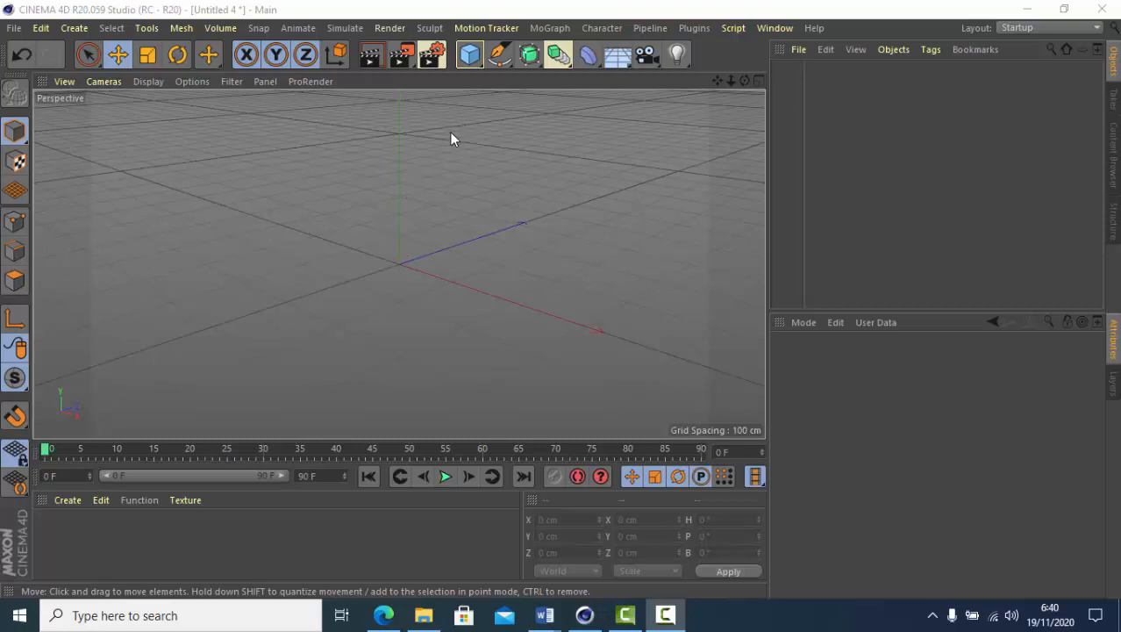
# Step: Add a cube primitive at the scene origin and leave it deselected
pyautogui.click(482, 65)
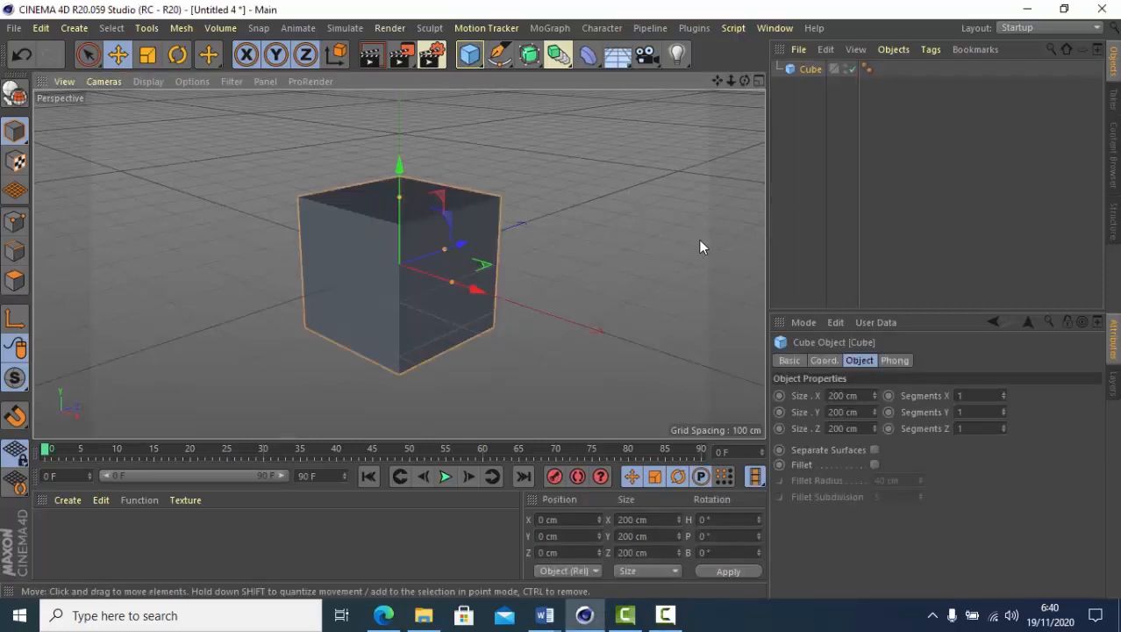
pyautogui.click(802, 224)
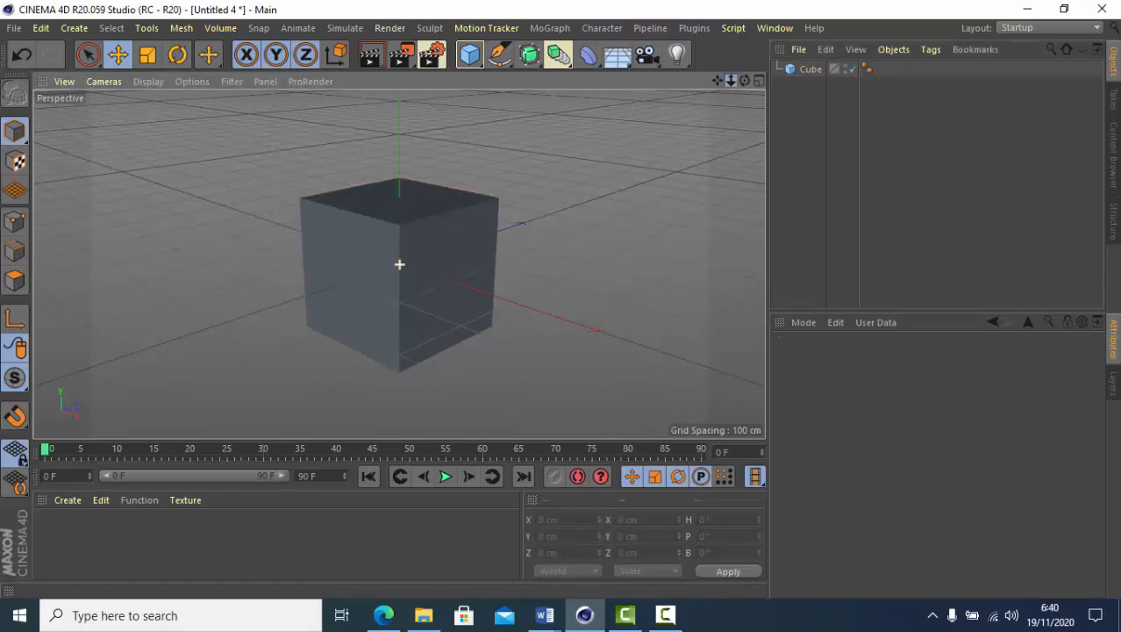
pyautogui.scroll(-2, 378, 316)
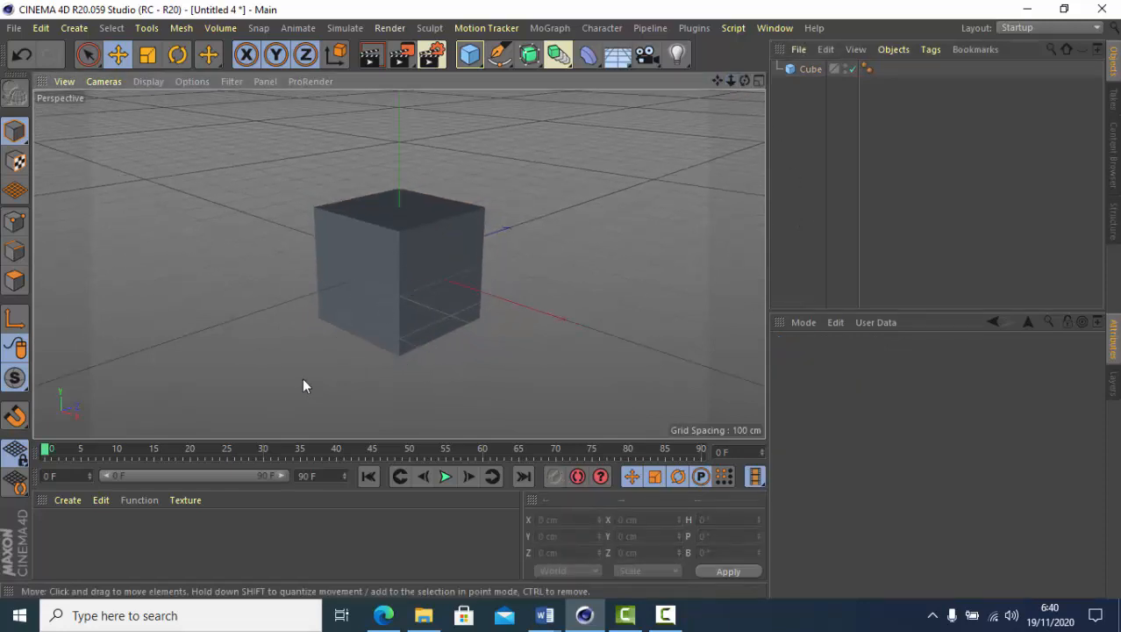
# Step: Create a new standard material and open it in the Material Editor, clear of the cube
pyautogui.click(67, 499)
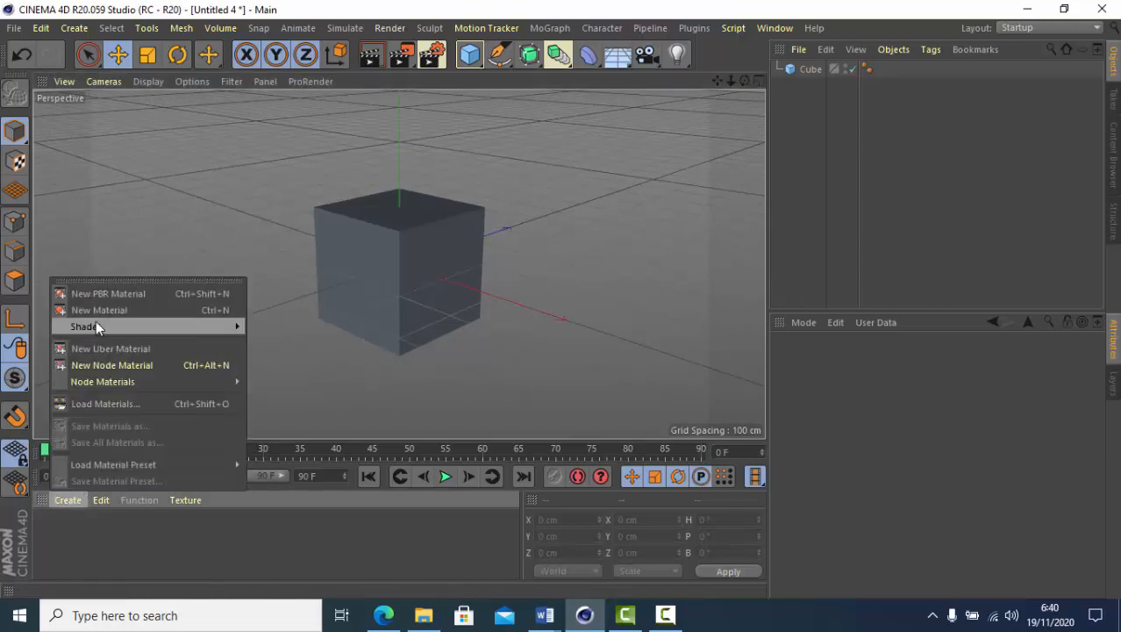
pyautogui.click(96, 311)
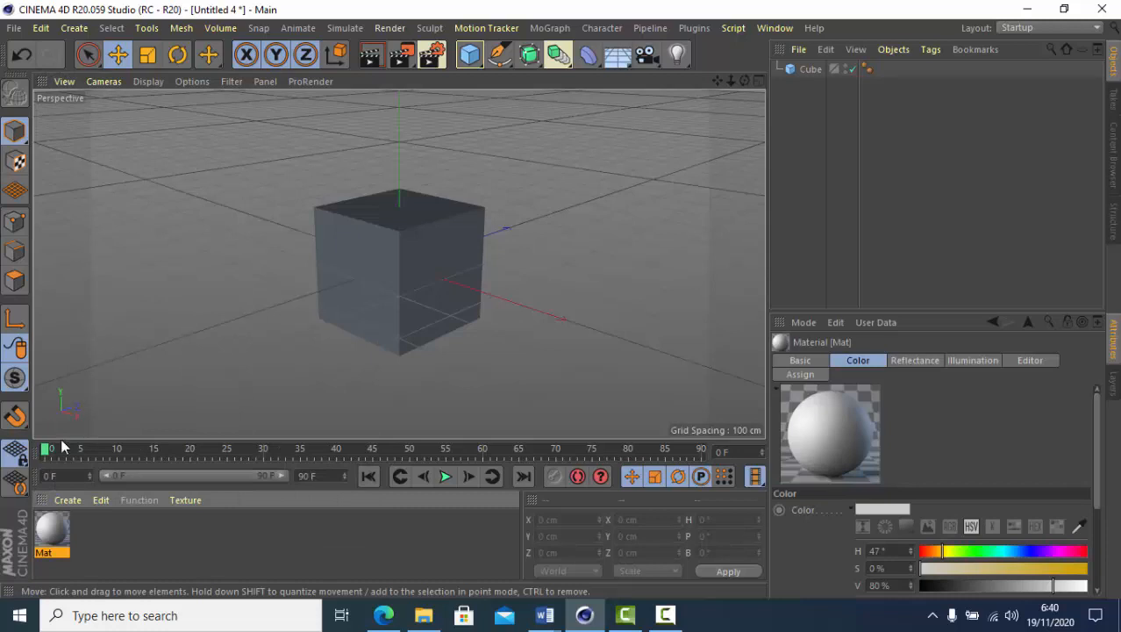
pyautogui.doubleClick(54, 538)
pyautogui.moveTo(754, 69); pyautogui.dragTo(784, 34)
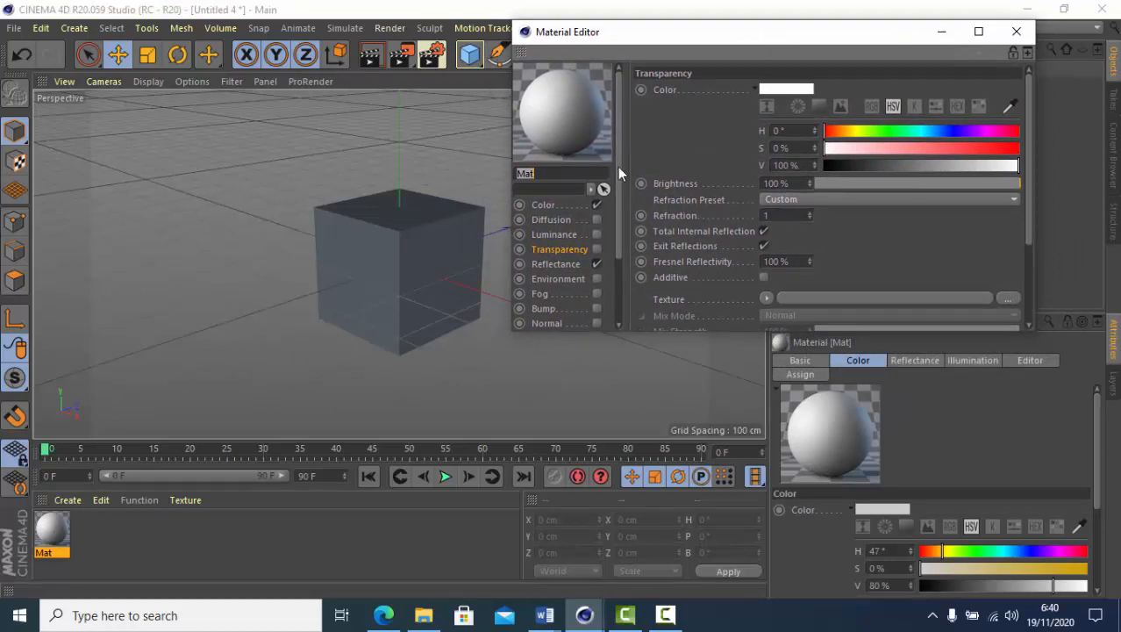
# Step: Give the material a yellow colour with 93% saturation and 97% value, and apply it to the cube
pyautogui.click(543, 204)
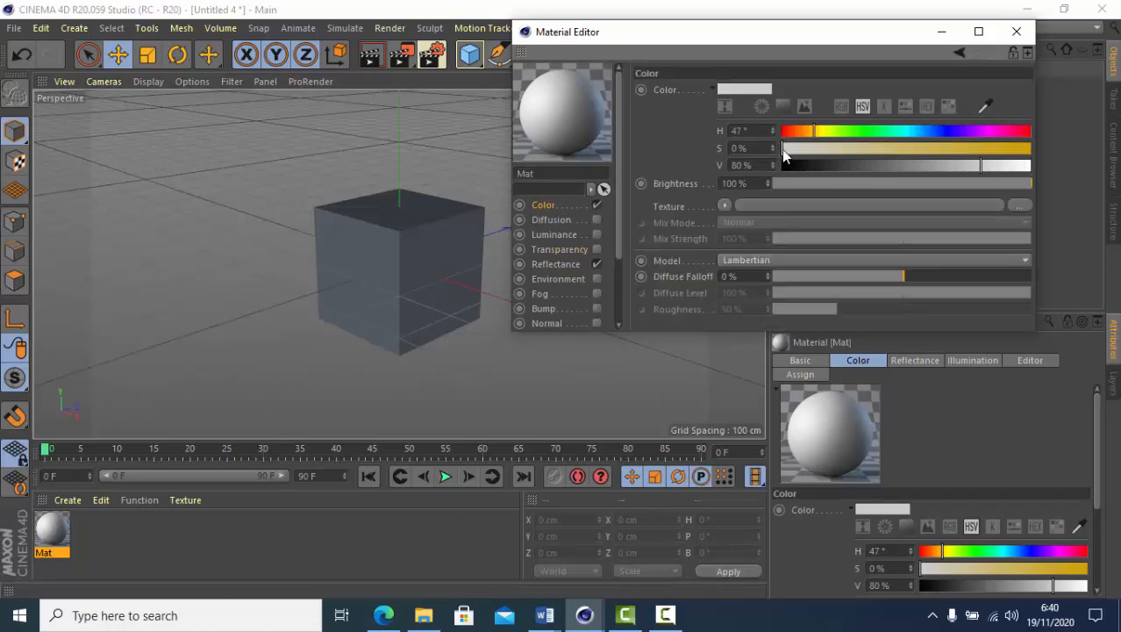
pyautogui.moveTo(831, 150); pyautogui.dragTo(1017, 148)
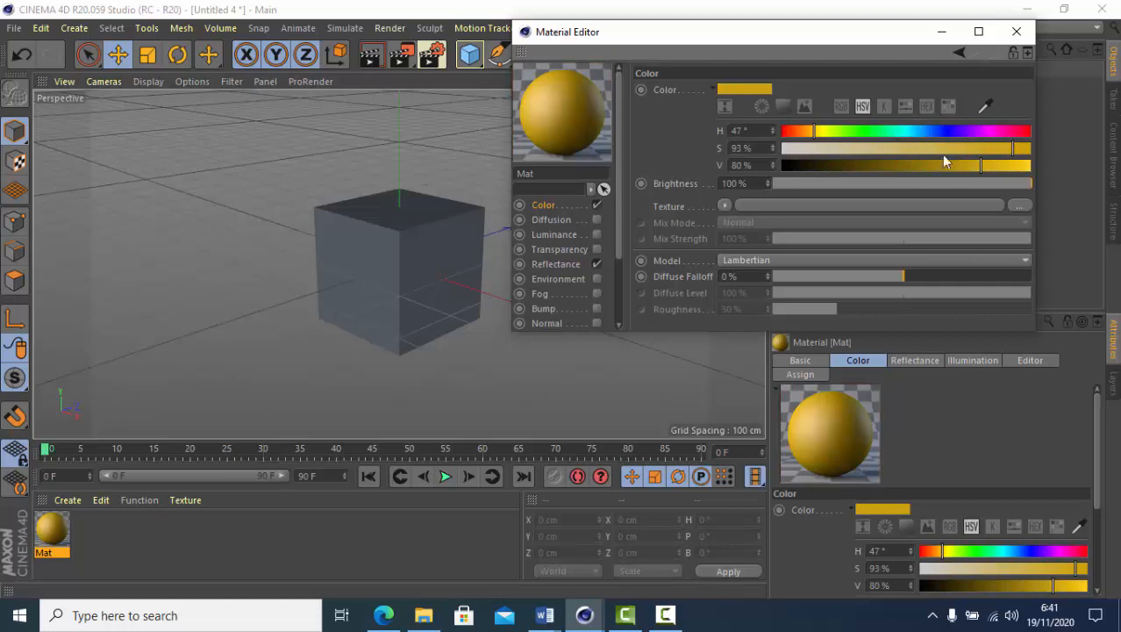
pyautogui.moveTo(980, 167); pyautogui.dragTo(1021, 181)
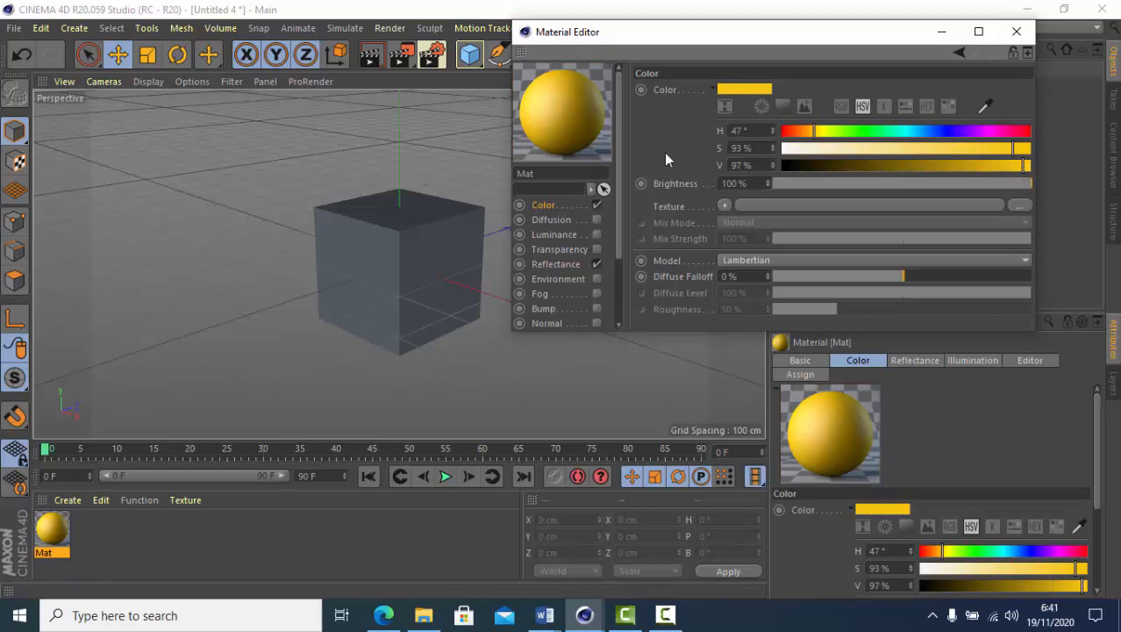
pyautogui.click(1016, 35)
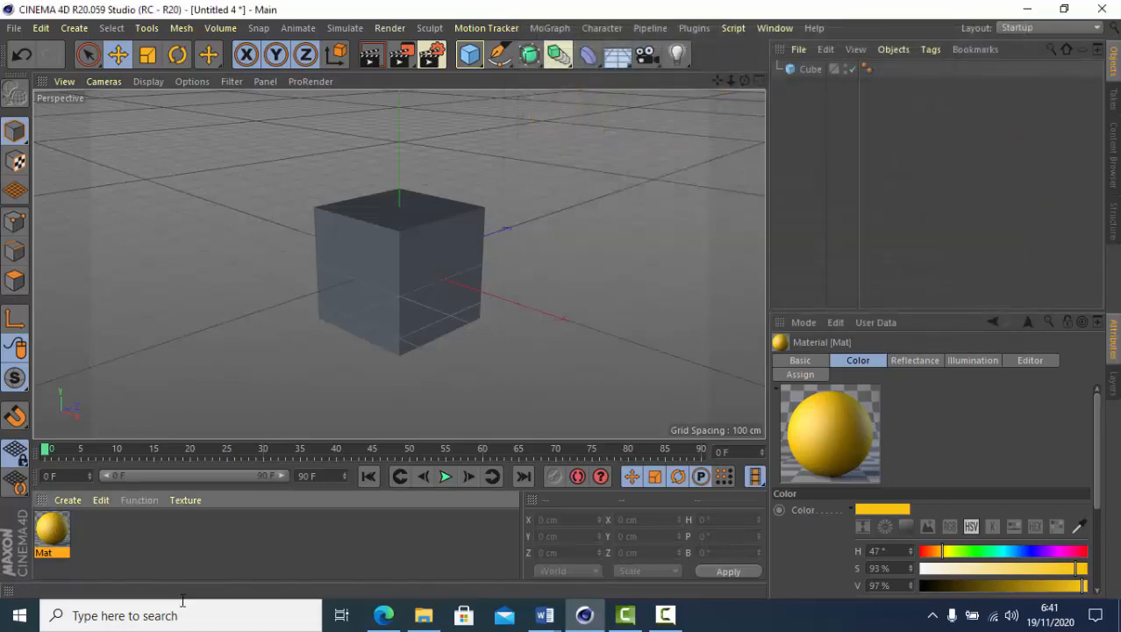
pyautogui.moveTo(188, 452); pyautogui.dragTo(434, 279)
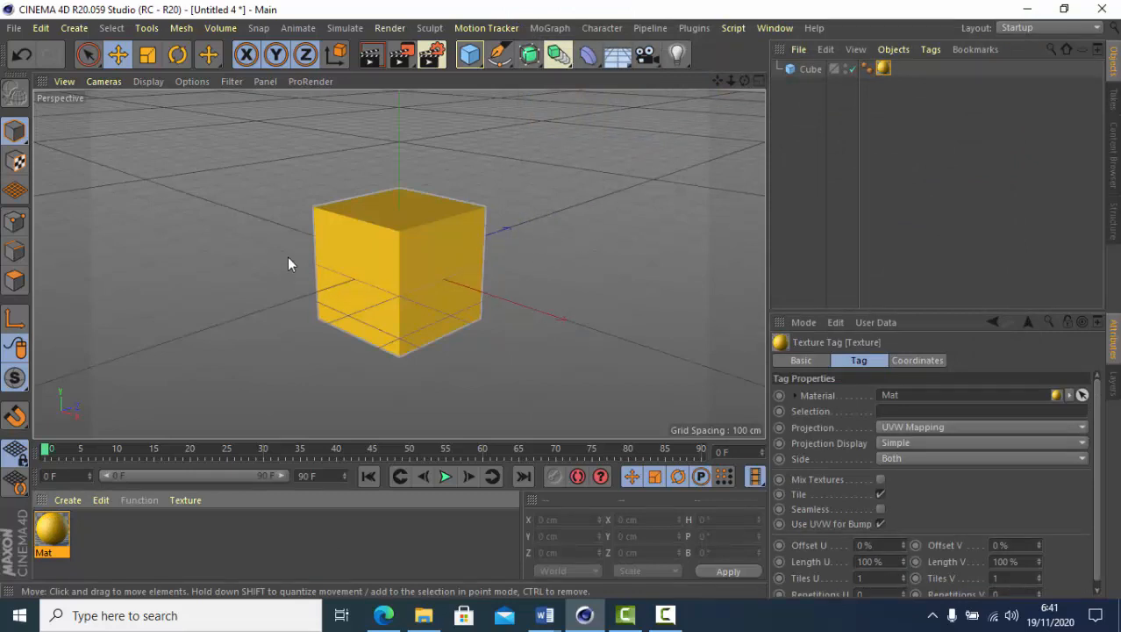
# Step: Enable the Diffusion channel of the yellow material and load the "material kayu" image as its texture
pyautogui.doubleClick(58, 527)
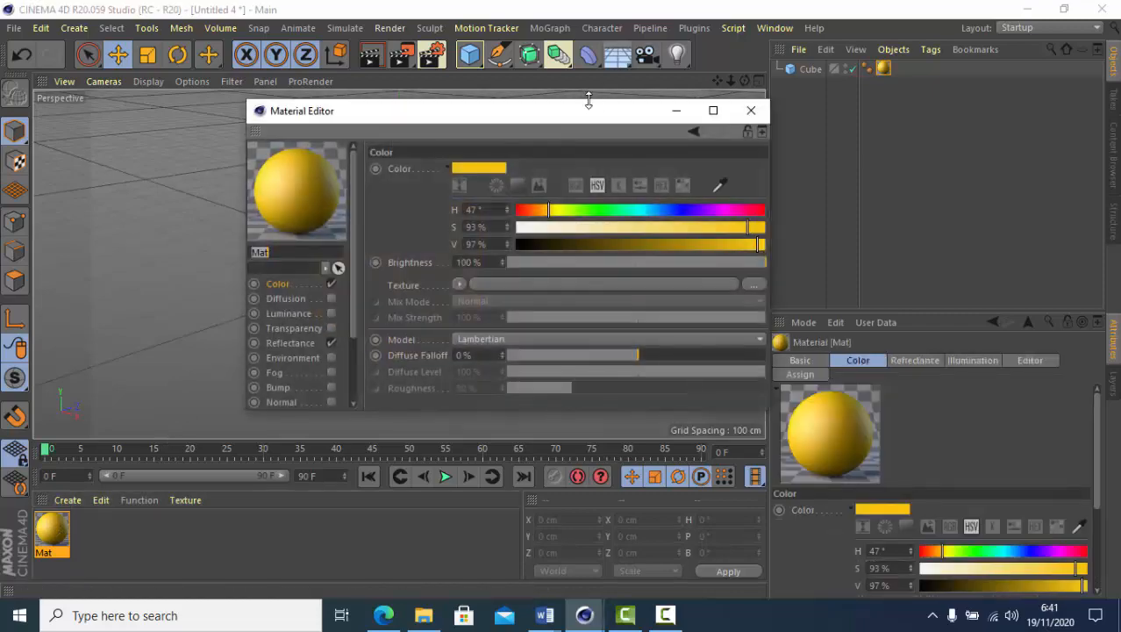
pyautogui.moveTo(583, 118); pyautogui.dragTo(849, 15)
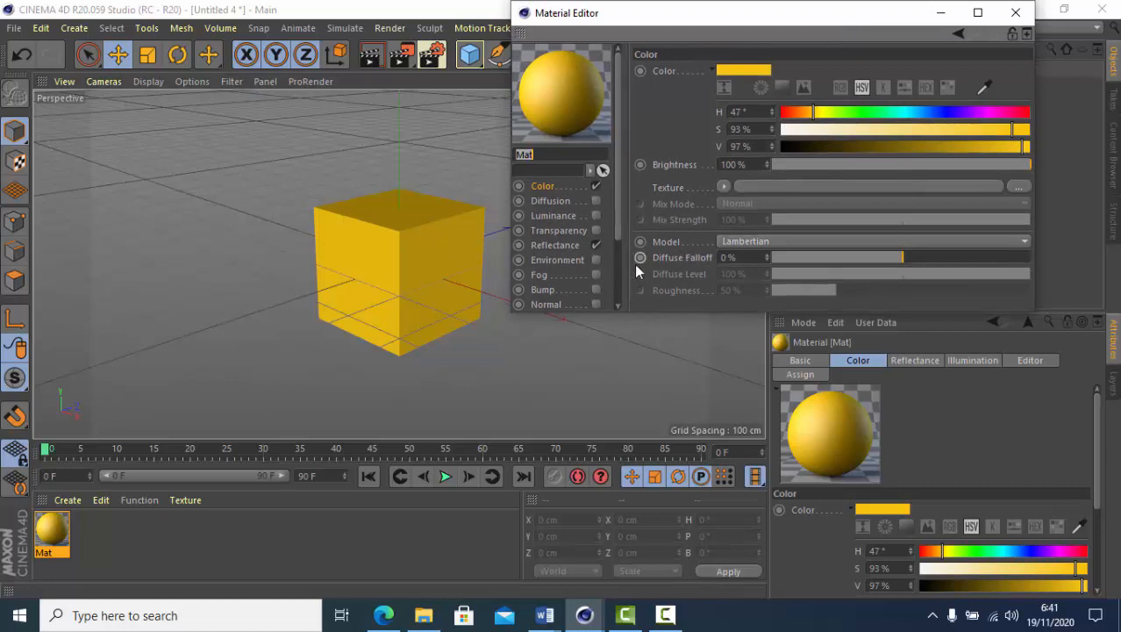
pyautogui.click(595, 201)
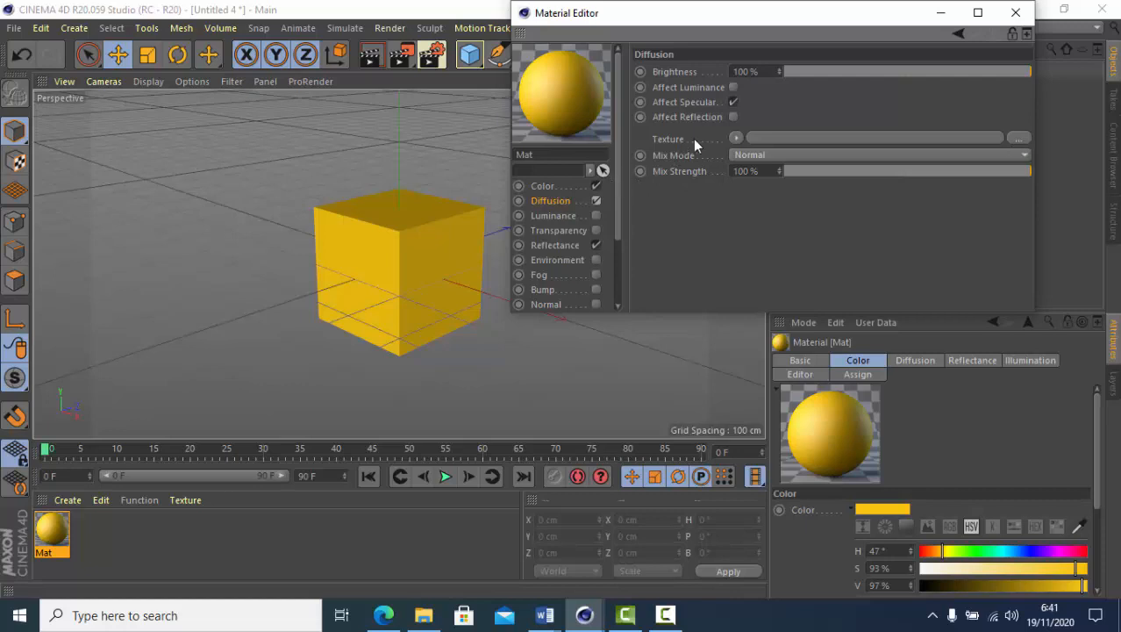
pyautogui.click(1018, 139)
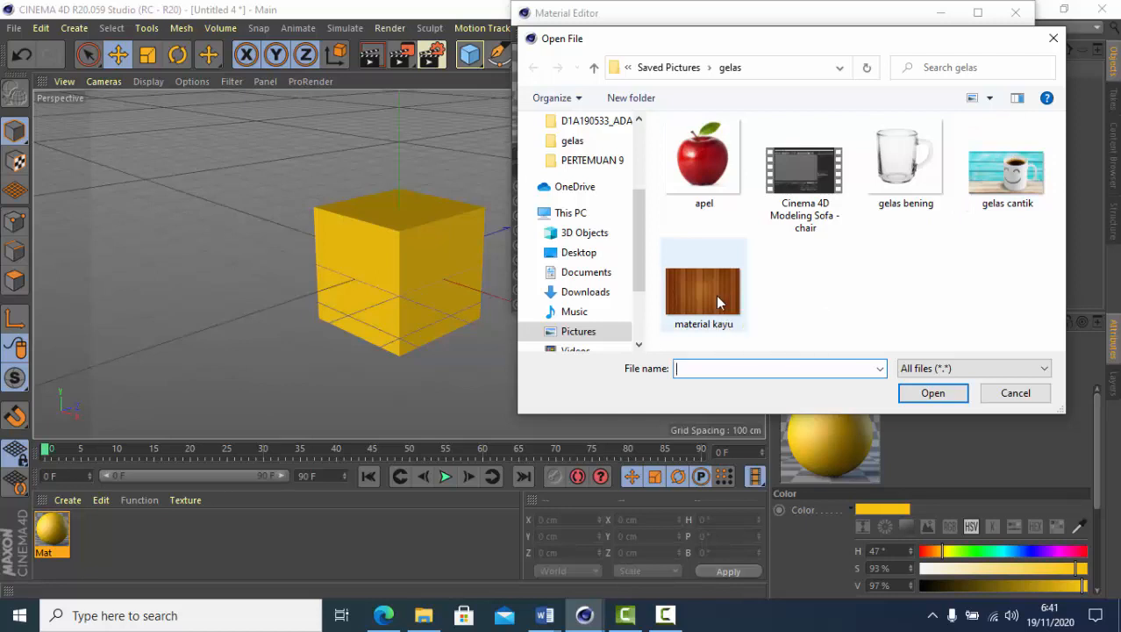
pyautogui.click(718, 302)
pyautogui.click(936, 394)
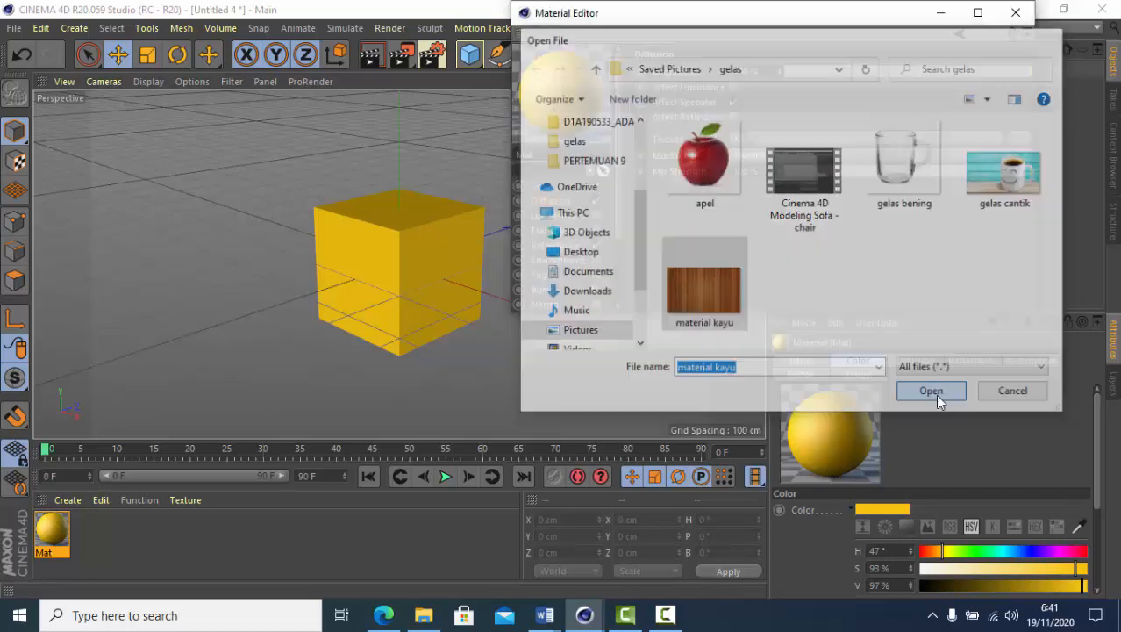
pyautogui.click(594, 365)
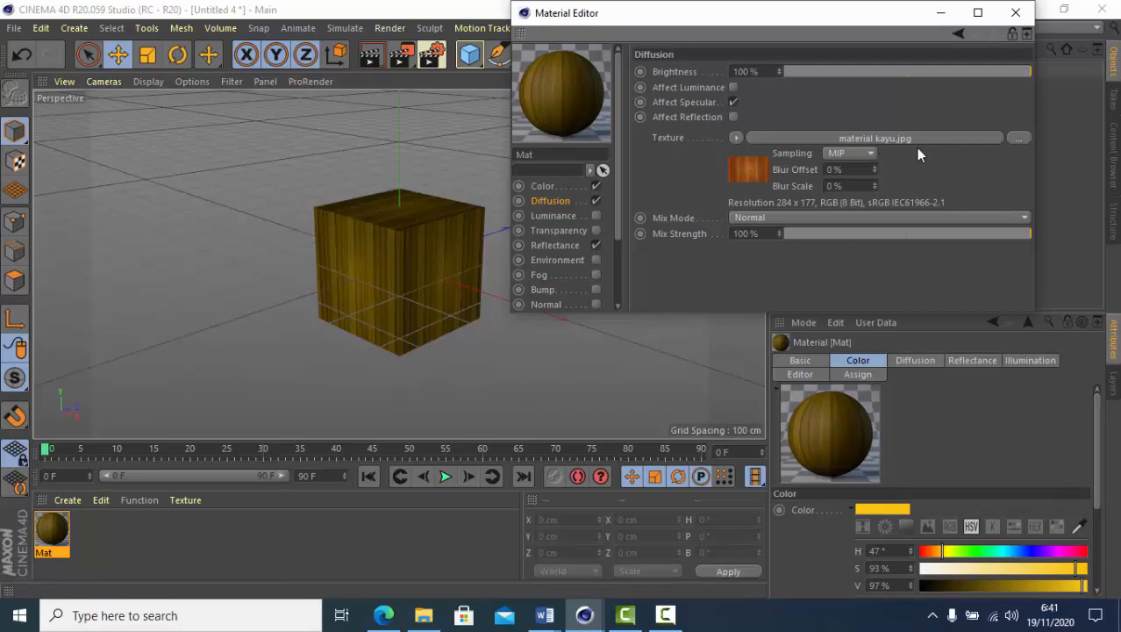
pyautogui.click(1015, 12)
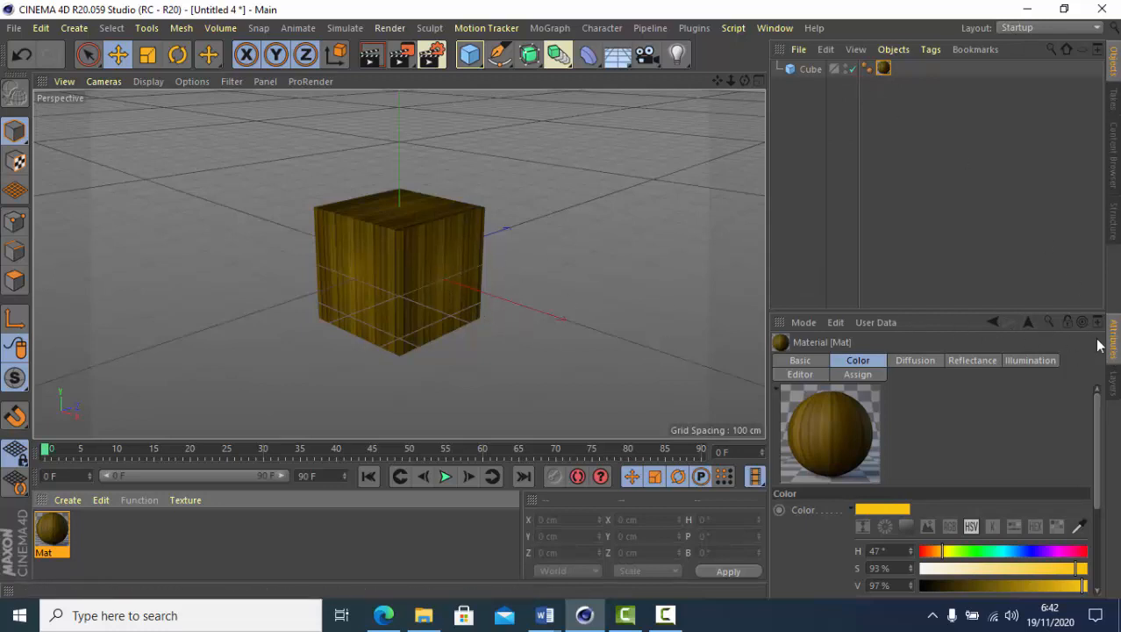
# Step: In the cube's texture tag, set Offset U to 195% and Length U to 59%
pyautogui.doubleClick(882, 70)
pyautogui.click(883, 70)
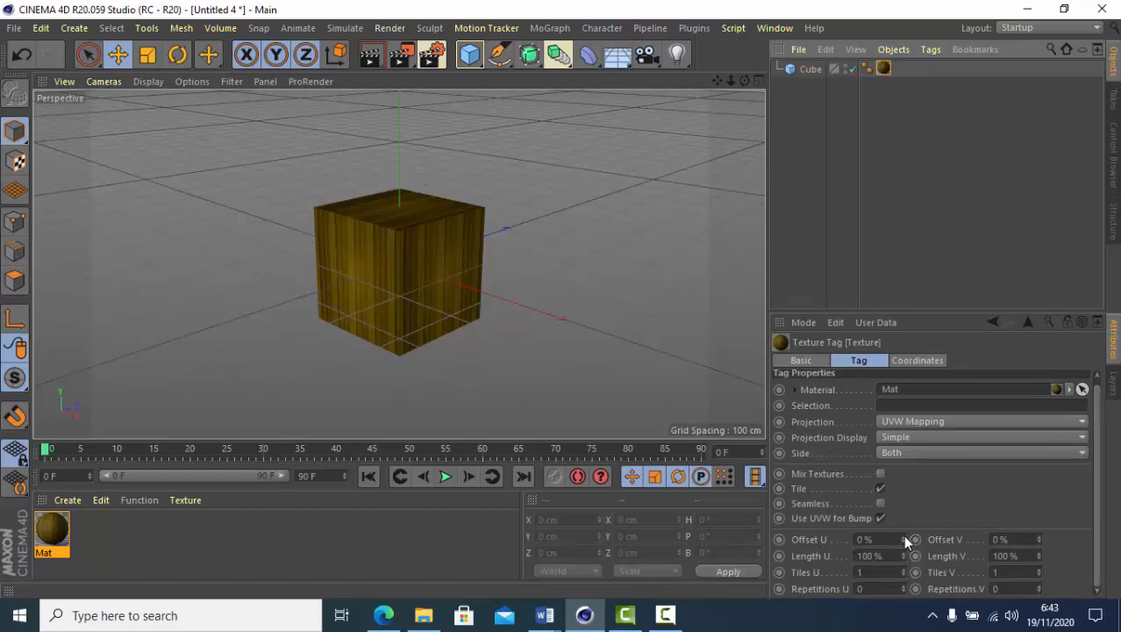
pyautogui.moveTo(903, 537); pyautogui.dragTo(906, 539)
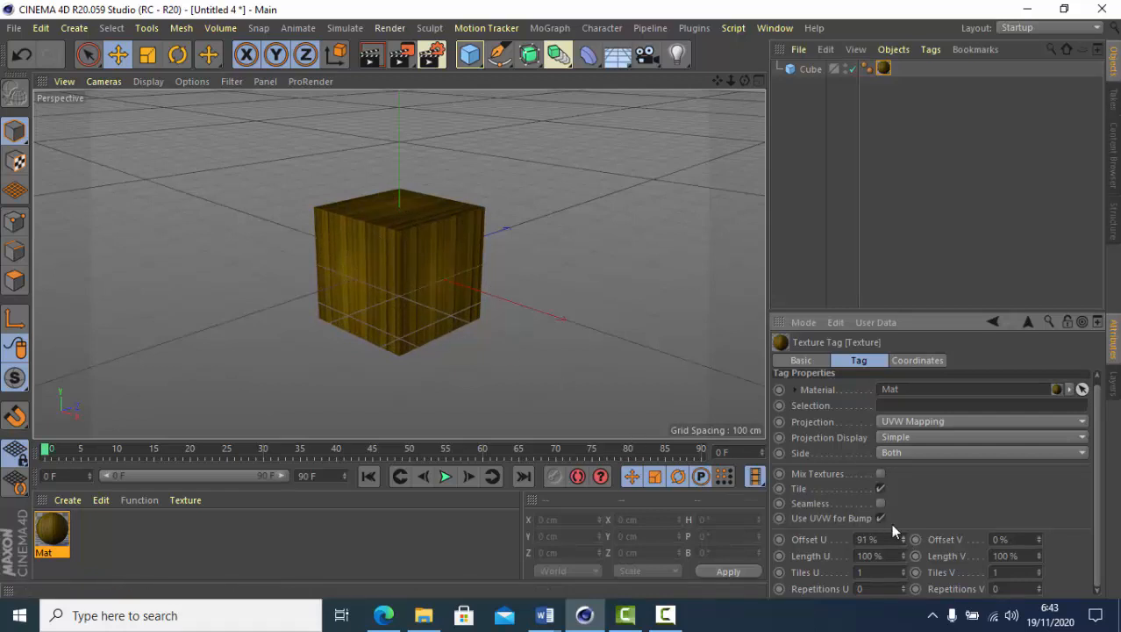
pyautogui.moveTo(904, 537); pyautogui.dragTo(901, 536)
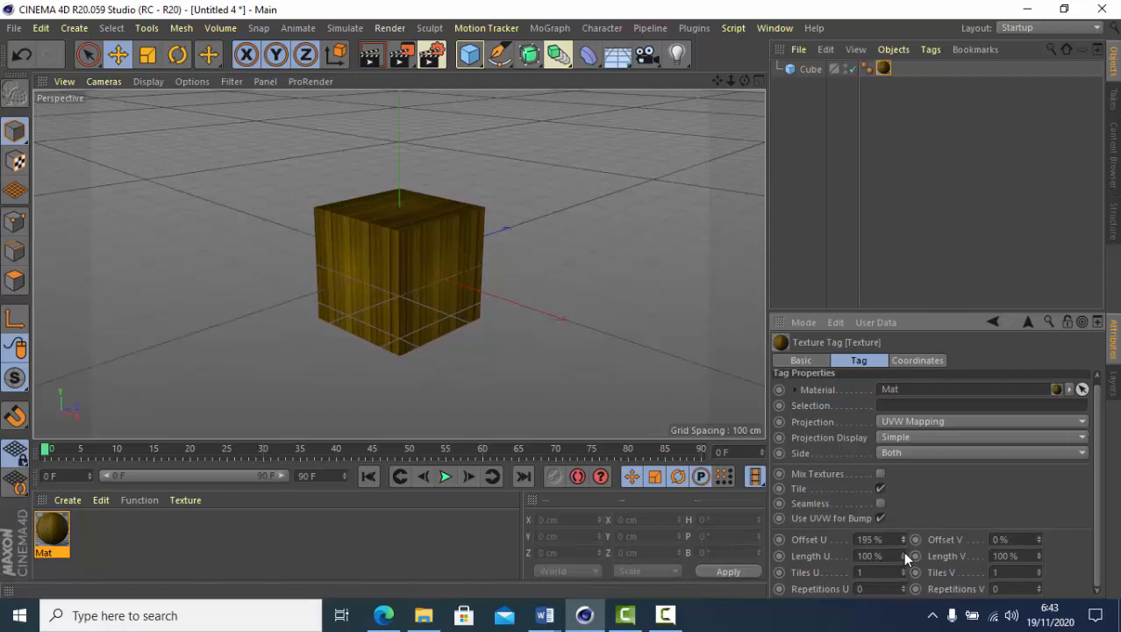
pyautogui.moveTo(901, 557); pyautogui.dragTo(901, 557)
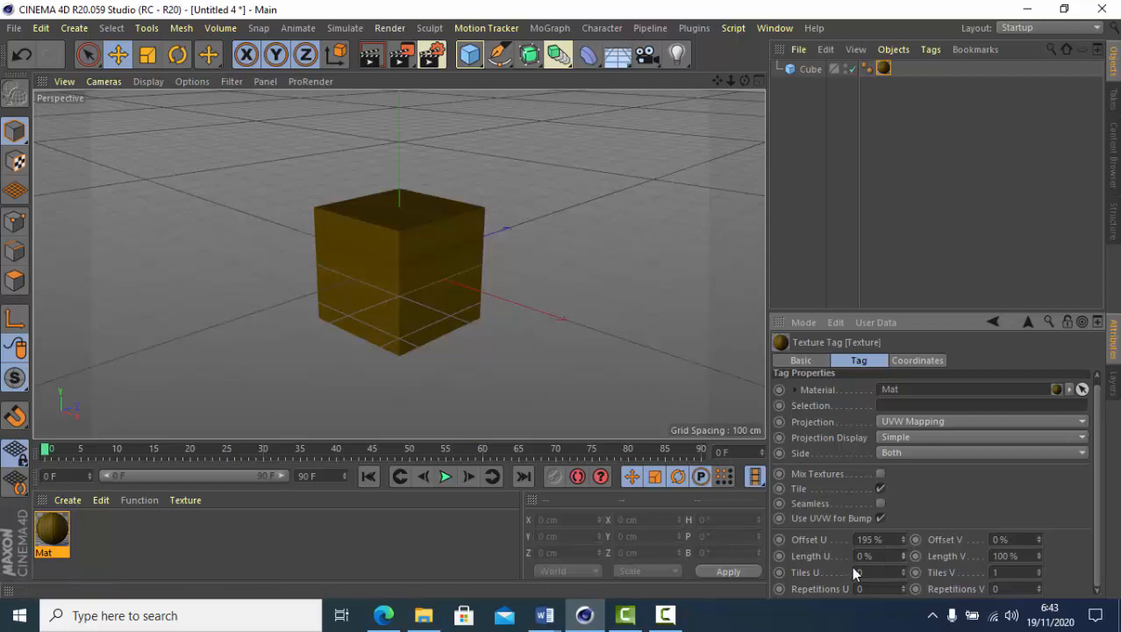
pyautogui.moveTo(904, 554); pyautogui.dragTo(901, 549)
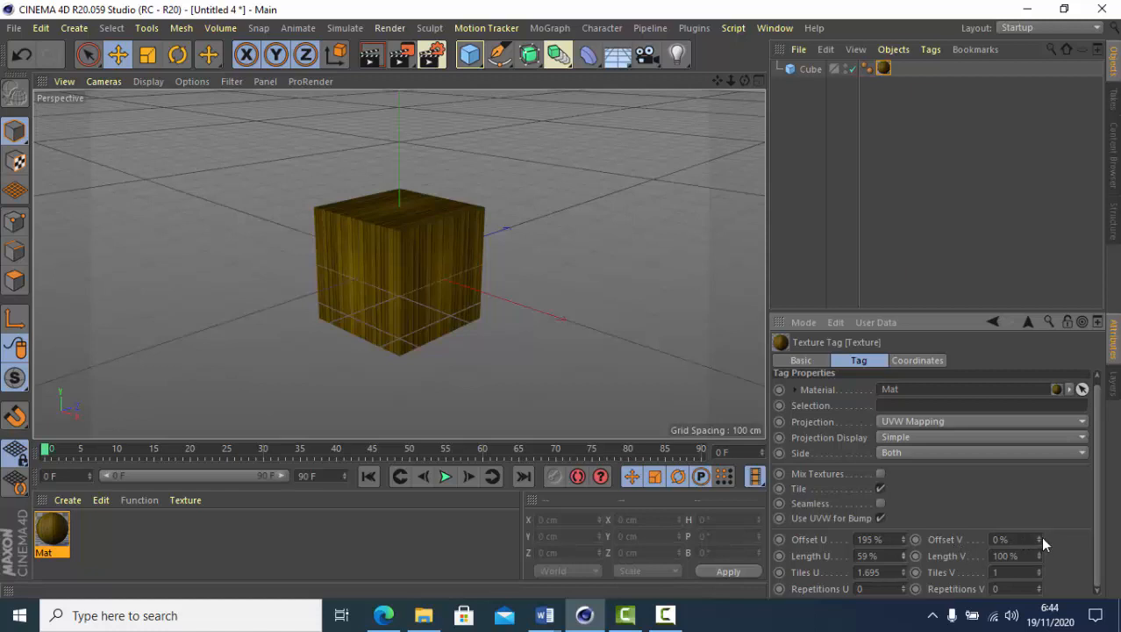
# Step: Set the cube texture's Offset V to 89% and Length V to 165%
pyautogui.moveTo(1040, 537); pyautogui.dragTo(728, 395)
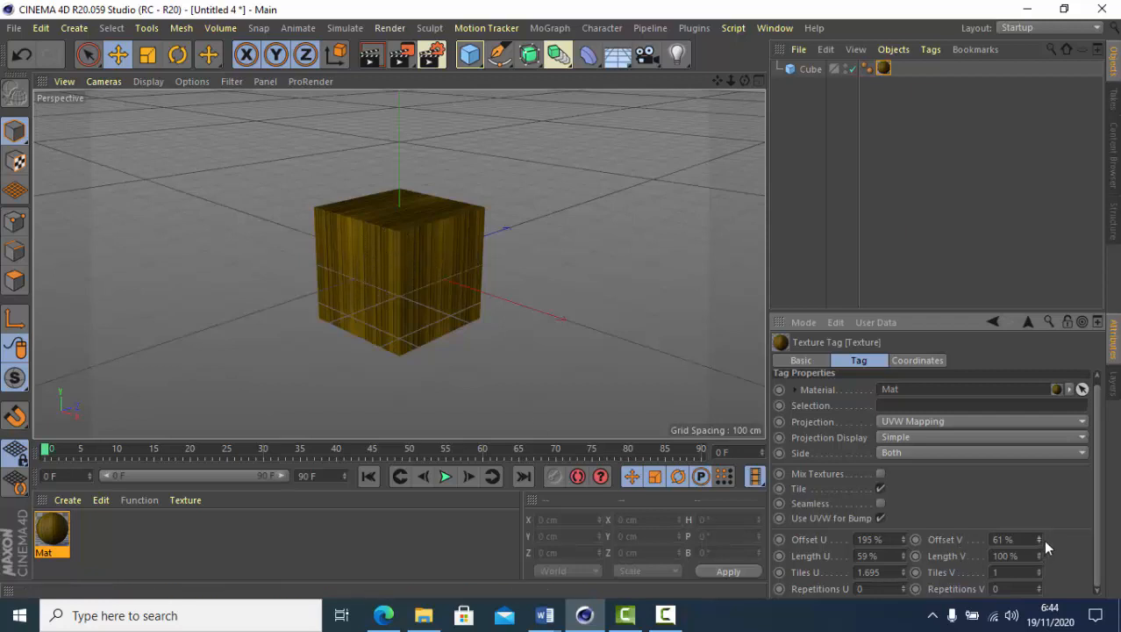
pyautogui.moveTo(1037, 534); pyautogui.dragTo(1036, 509)
pyautogui.click(1040, 555)
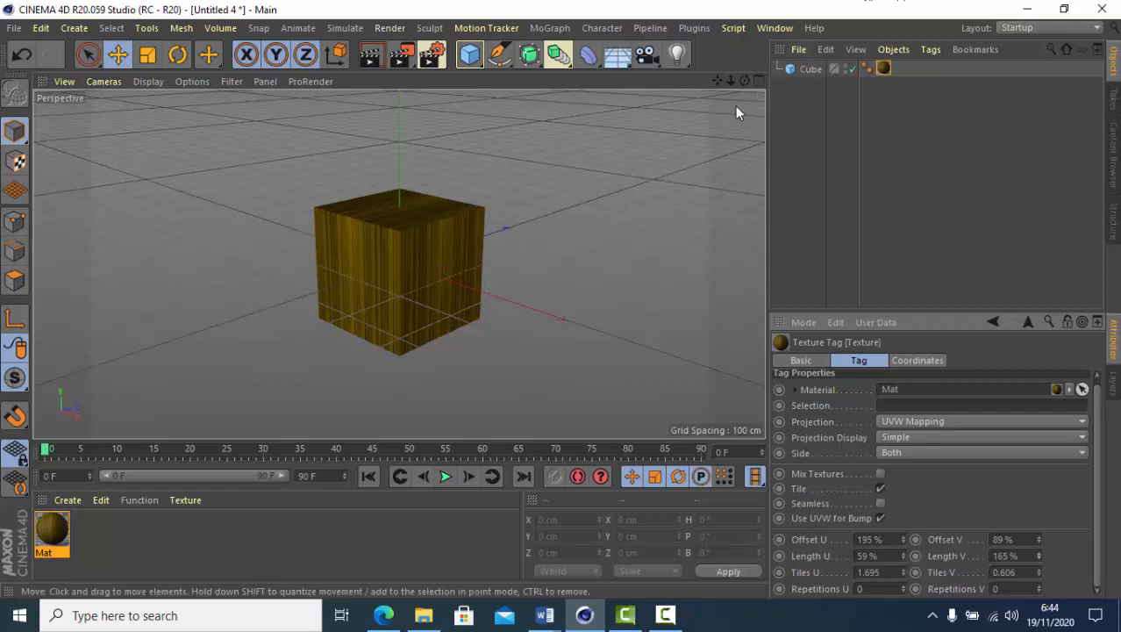
# Step: Add a cylinder primitive and move it along the X axis to about 233 cm, beside the cube
pyautogui.moveTo(716, 80); pyautogui.dragTo(653, 66)
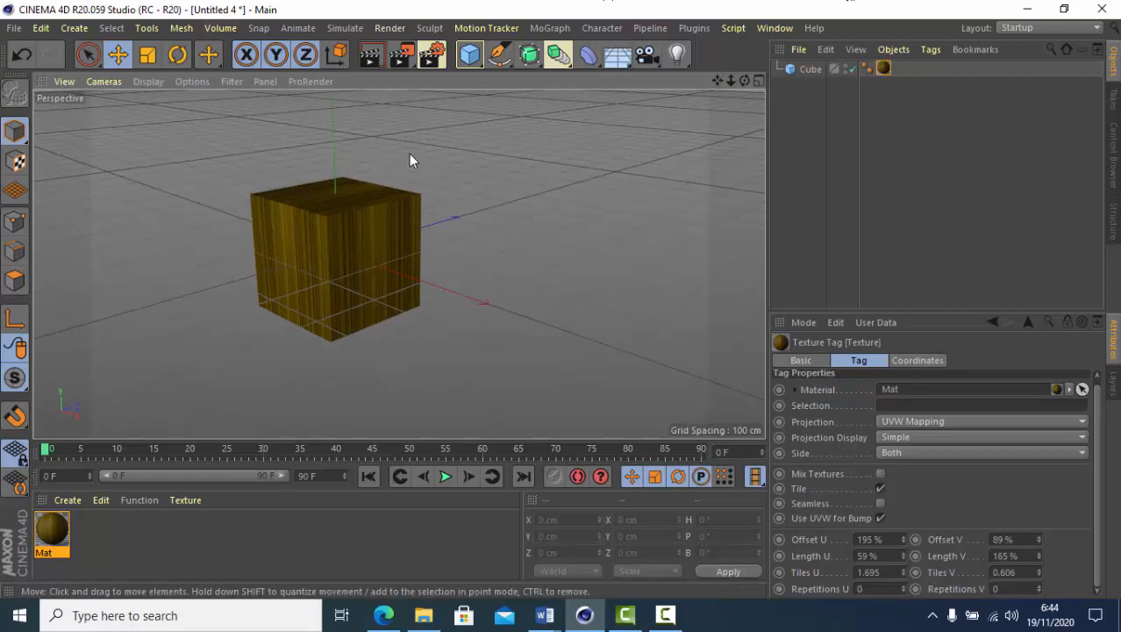
pyautogui.click(481, 66)
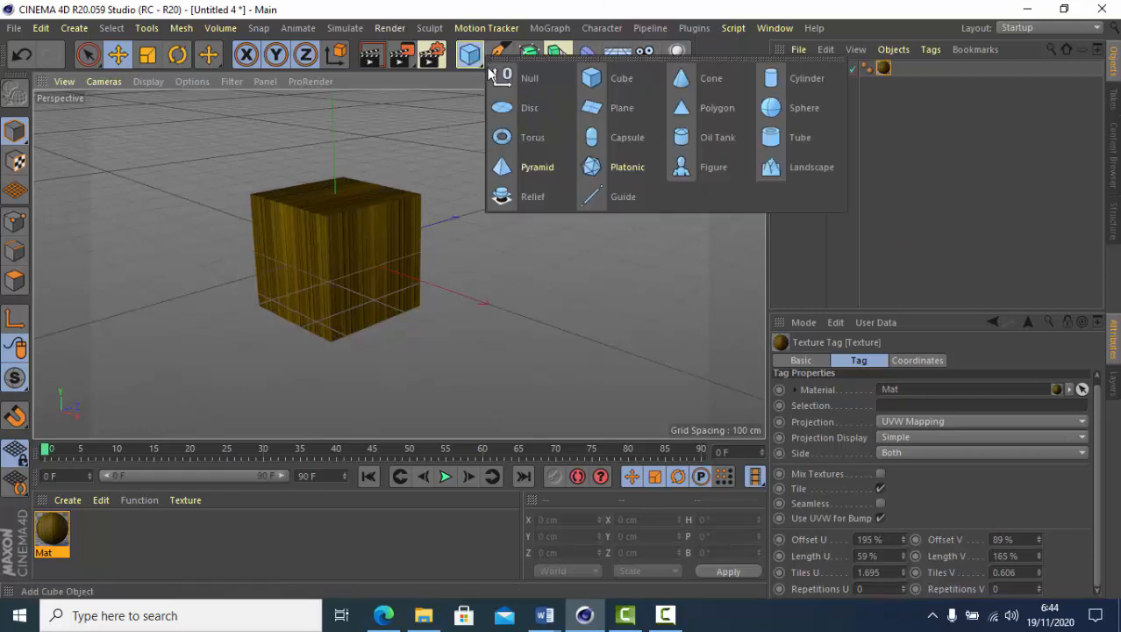
pyautogui.click(789, 78)
pyautogui.moveTo(405, 276); pyautogui.dragTo(517, 346)
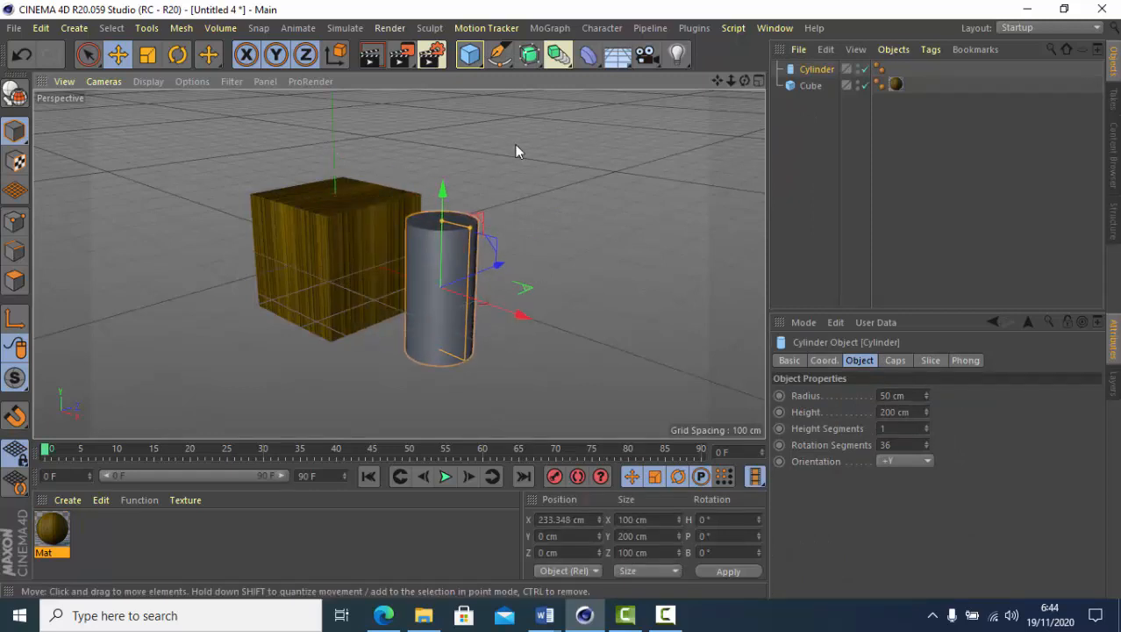
# Step: Add a sphere primitive and move it along the X axis to about 438 cm, beyond the cylinder
pyautogui.click(470, 56)
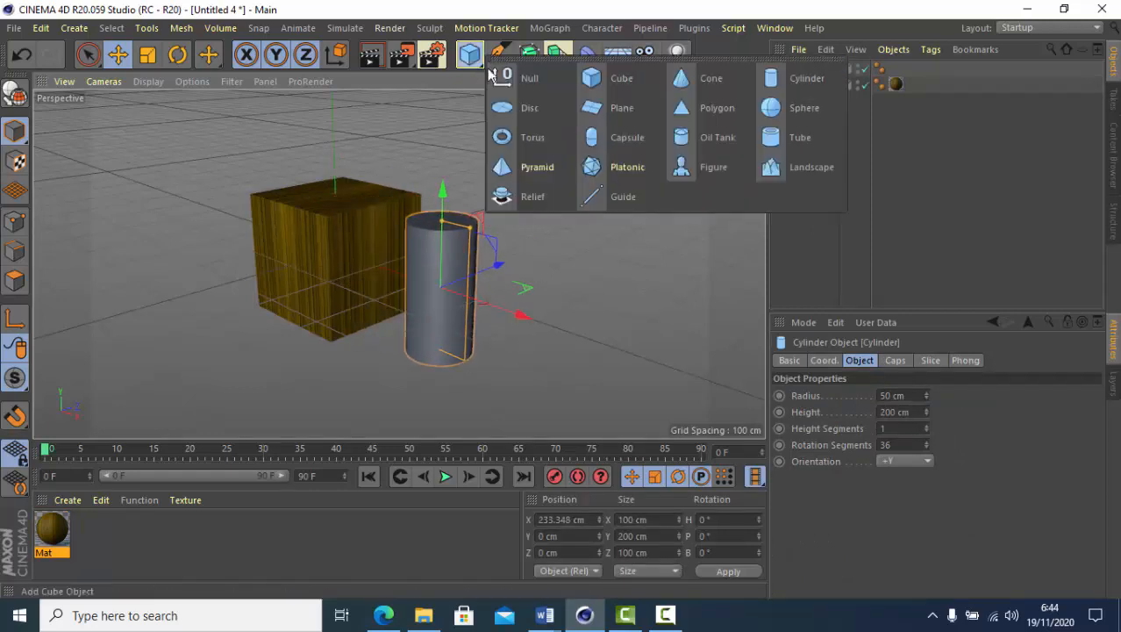
pyautogui.click(775, 115)
pyautogui.moveTo(400, 268); pyautogui.dragTo(645, 419)
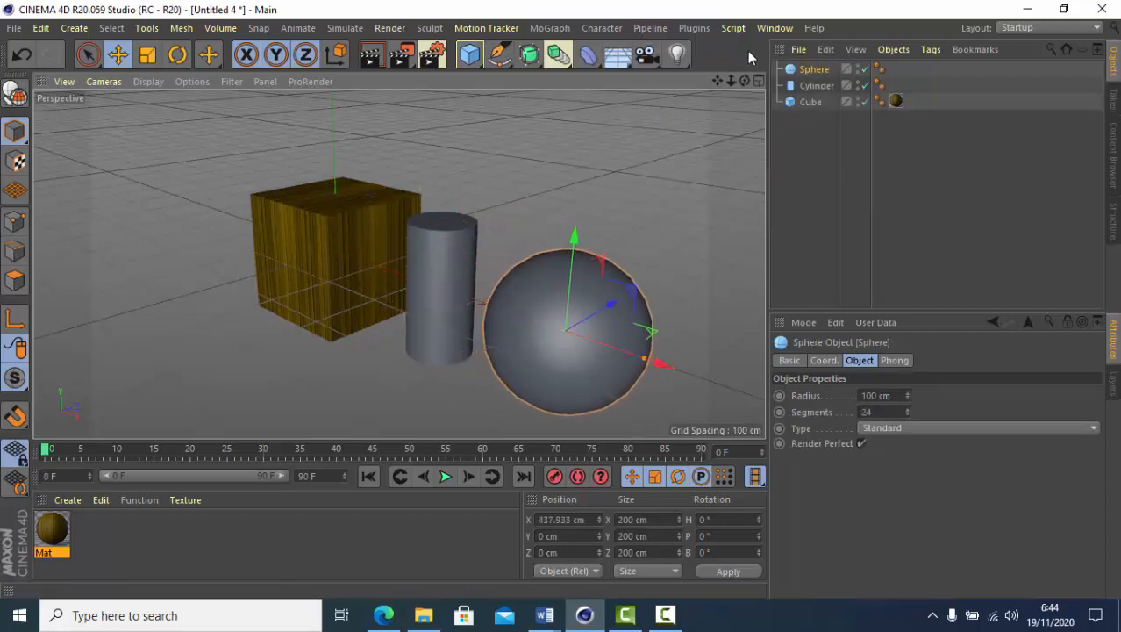
# Step: Create a second standard material and open it in the Material Editor, with the window clear of the cube and cylinder
pyautogui.moveTo(719, 80); pyautogui.dragTo(398, 263)
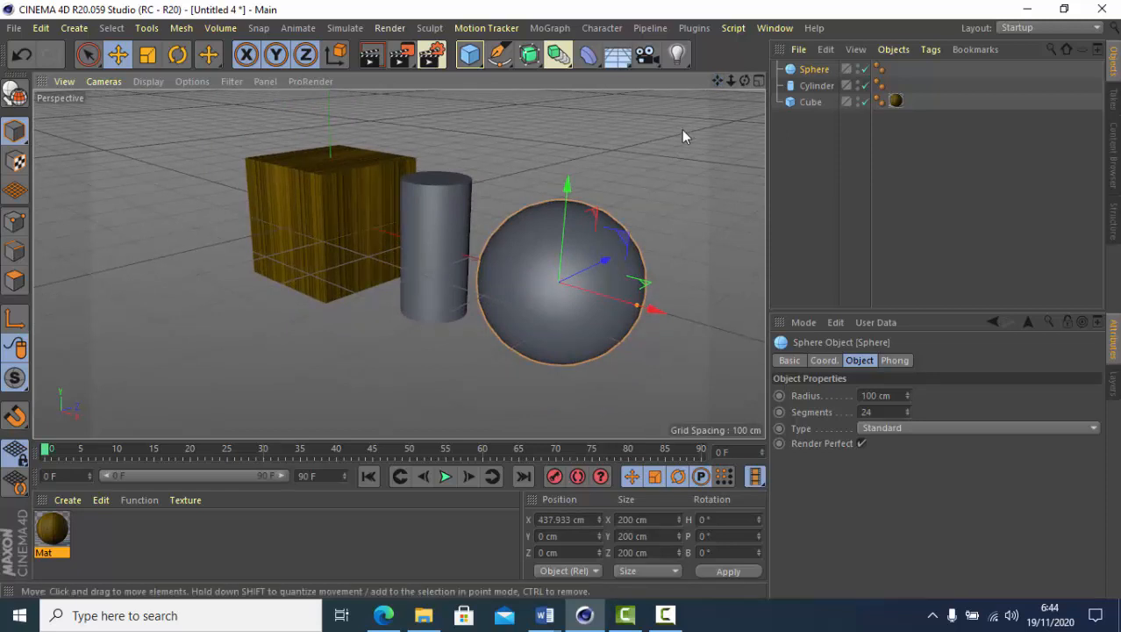
pyautogui.click(74, 499)
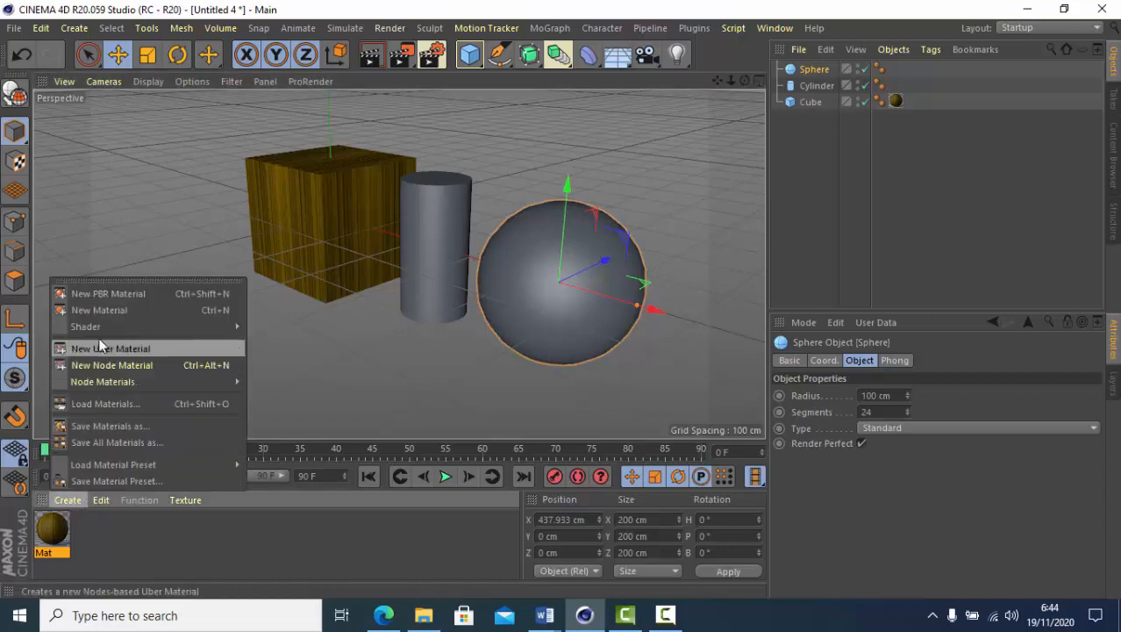
pyautogui.click(101, 311)
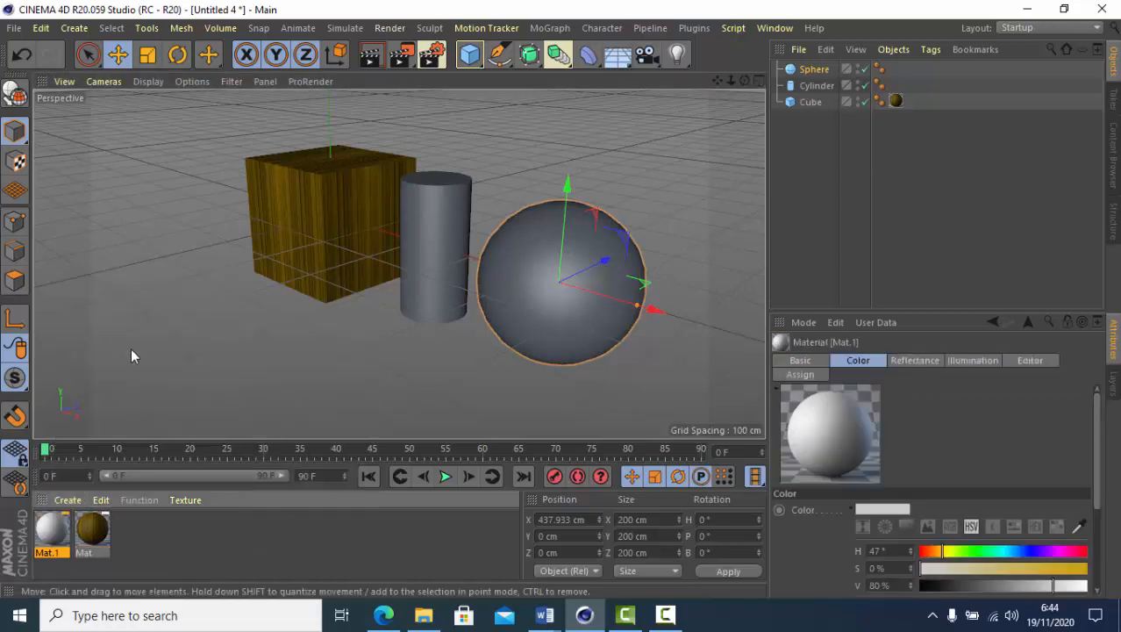
pyautogui.doubleClick(48, 534)
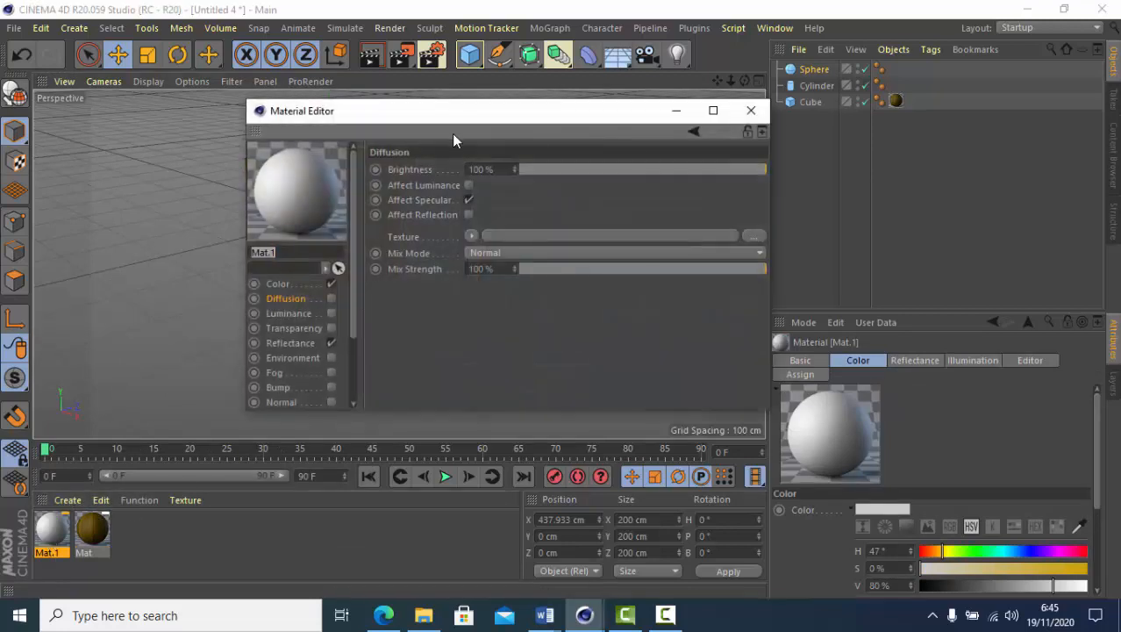
pyautogui.moveTo(475, 110); pyautogui.dragTo(841, 46)
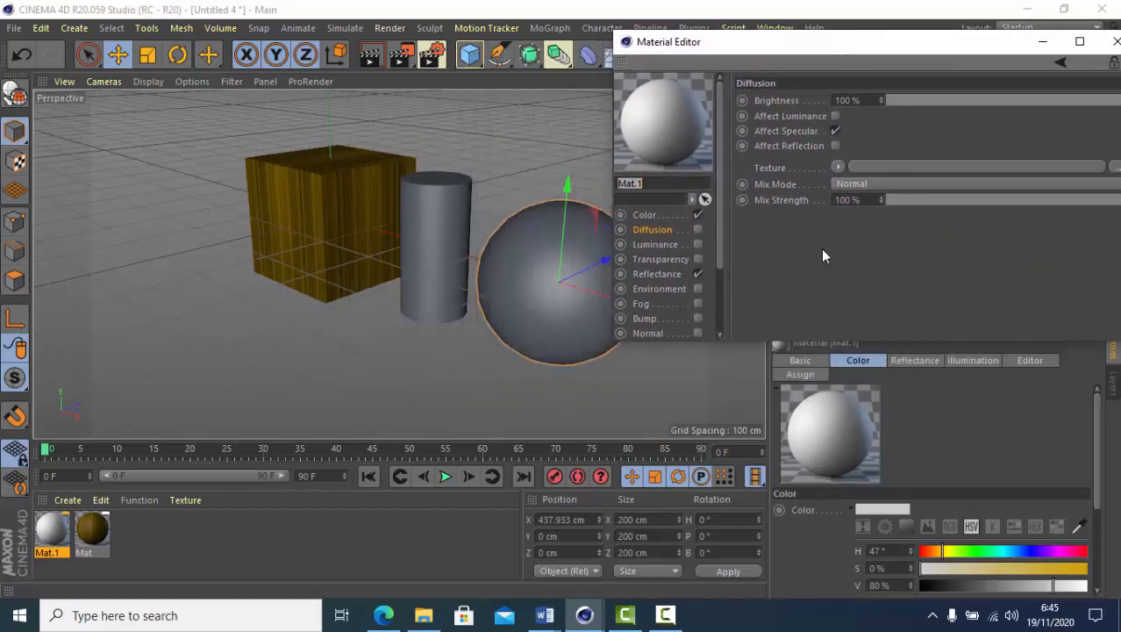
# Step: Enable transparency on the second material with the Glass refraction preset, and move the Material Editor fully into view
pyautogui.click(697, 259)
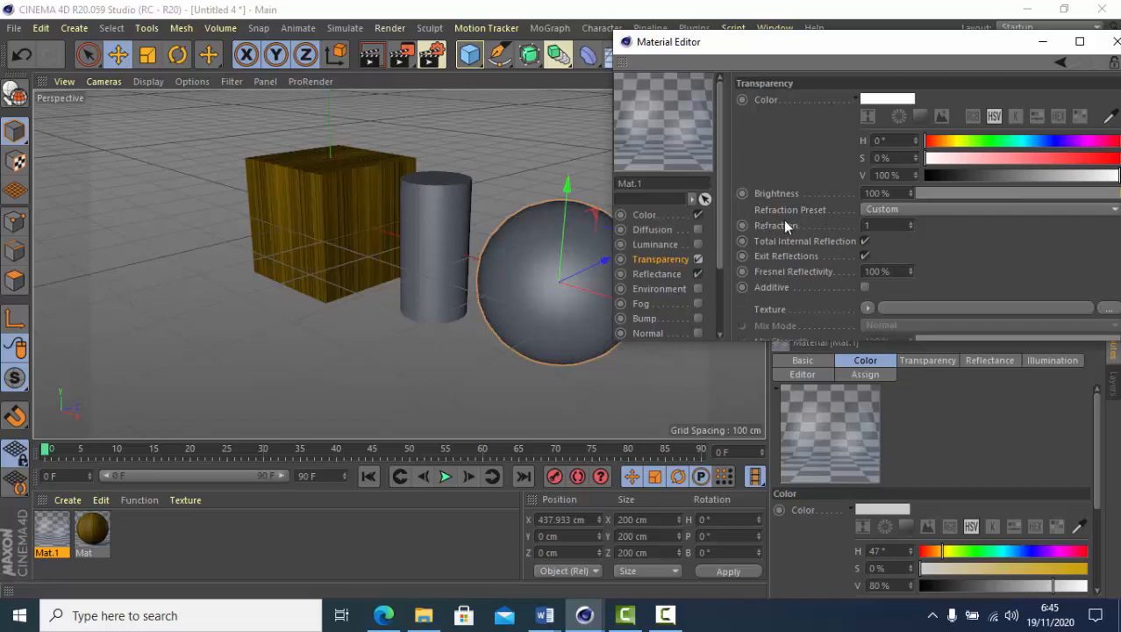
pyautogui.click(1116, 212)
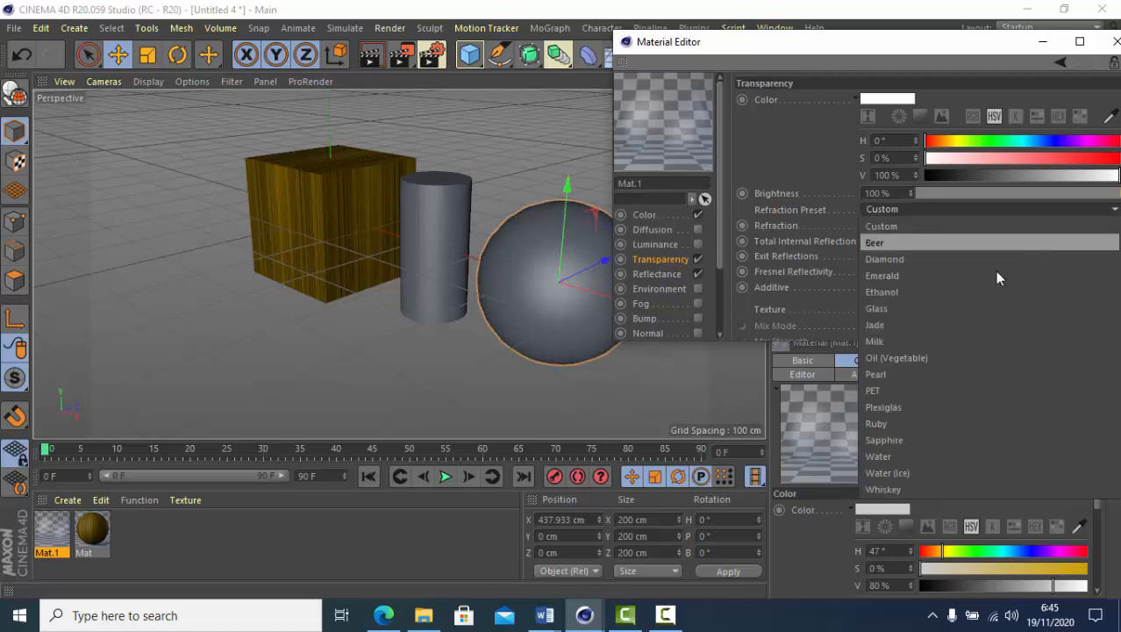
pyautogui.click(928, 309)
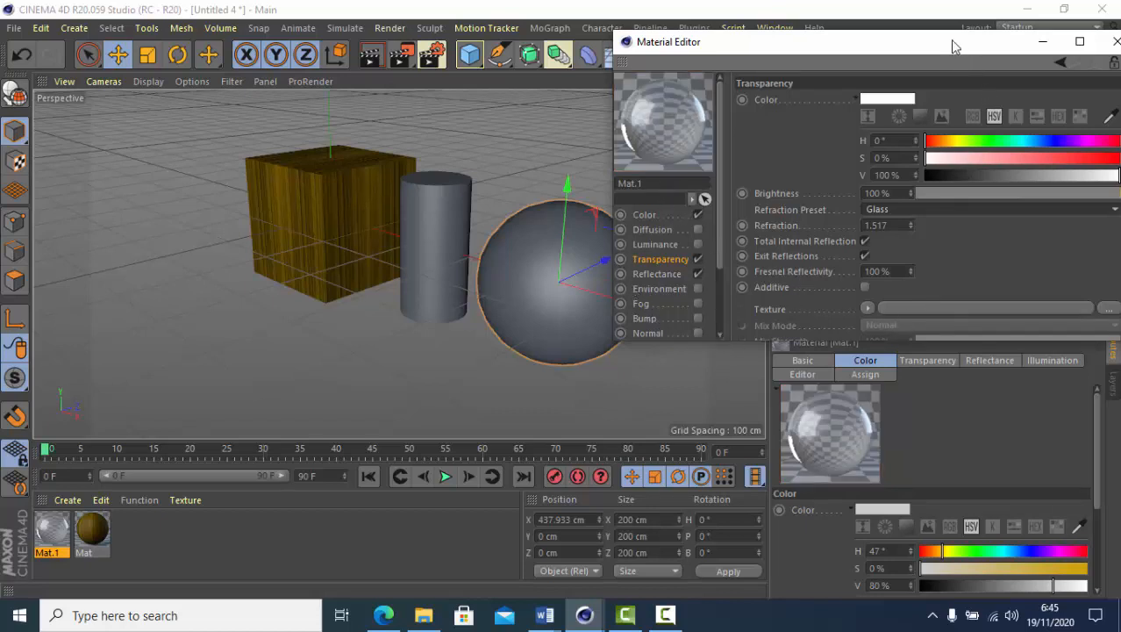
pyautogui.moveTo(953, 45); pyautogui.dragTo(918, 31)
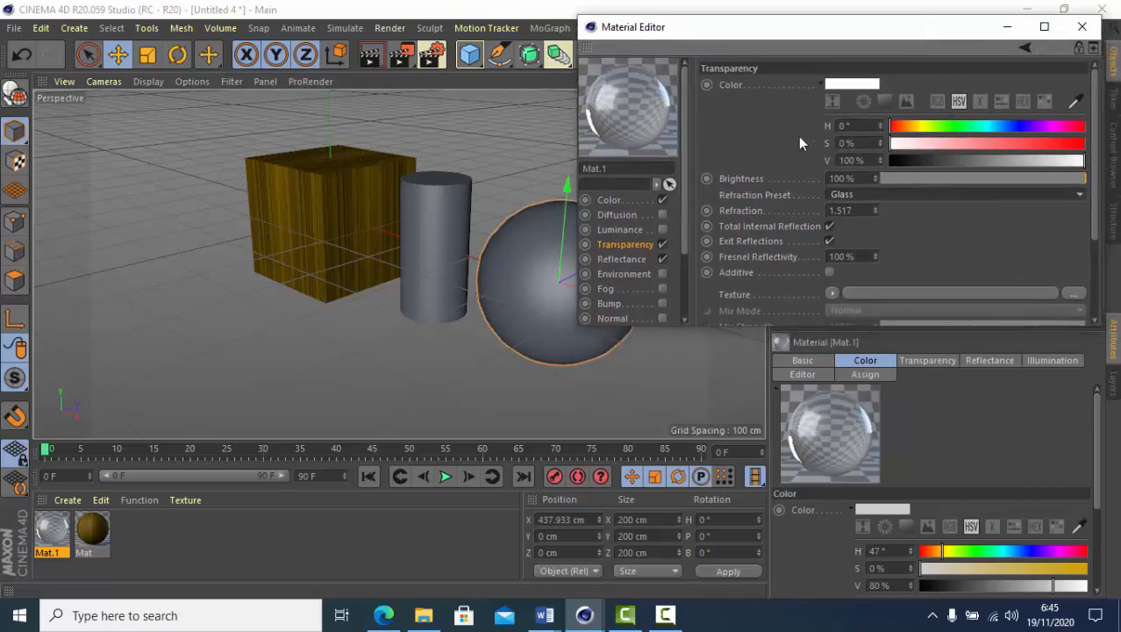
# Step: Add a Beckmann layer to the glass material's reflectance
pyautogui.click(621, 260)
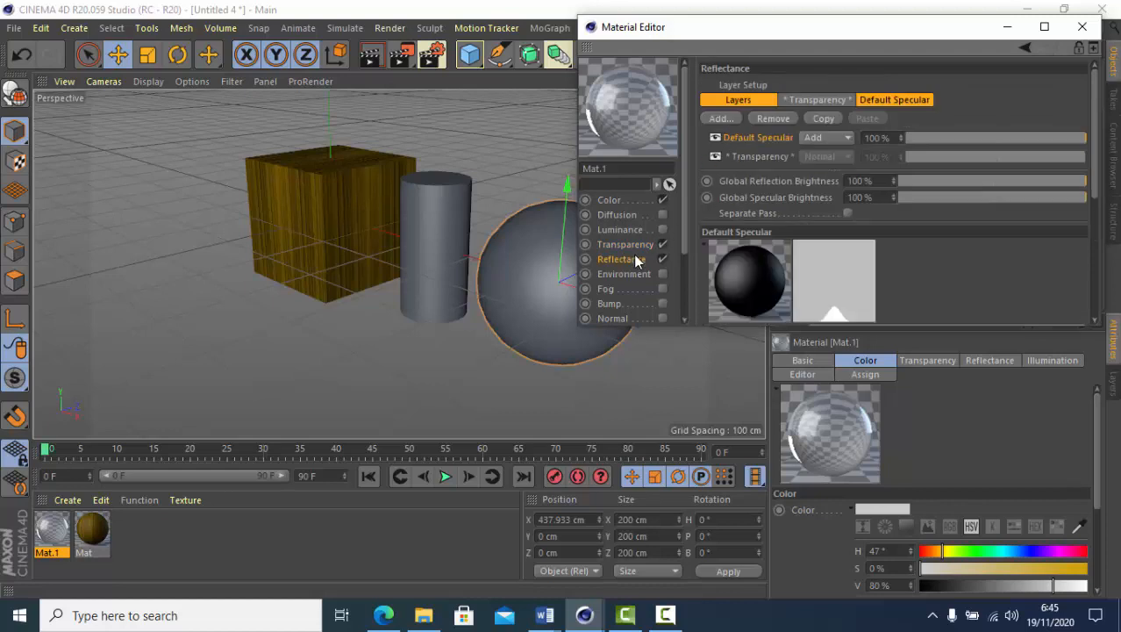
pyautogui.click(721, 118)
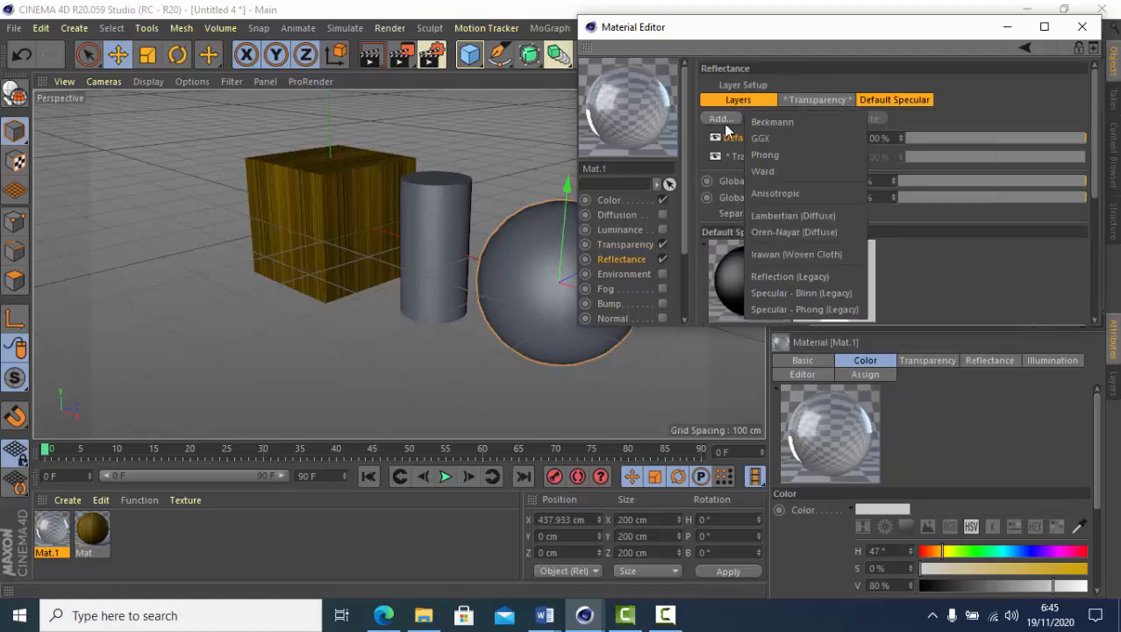
pyautogui.click(772, 122)
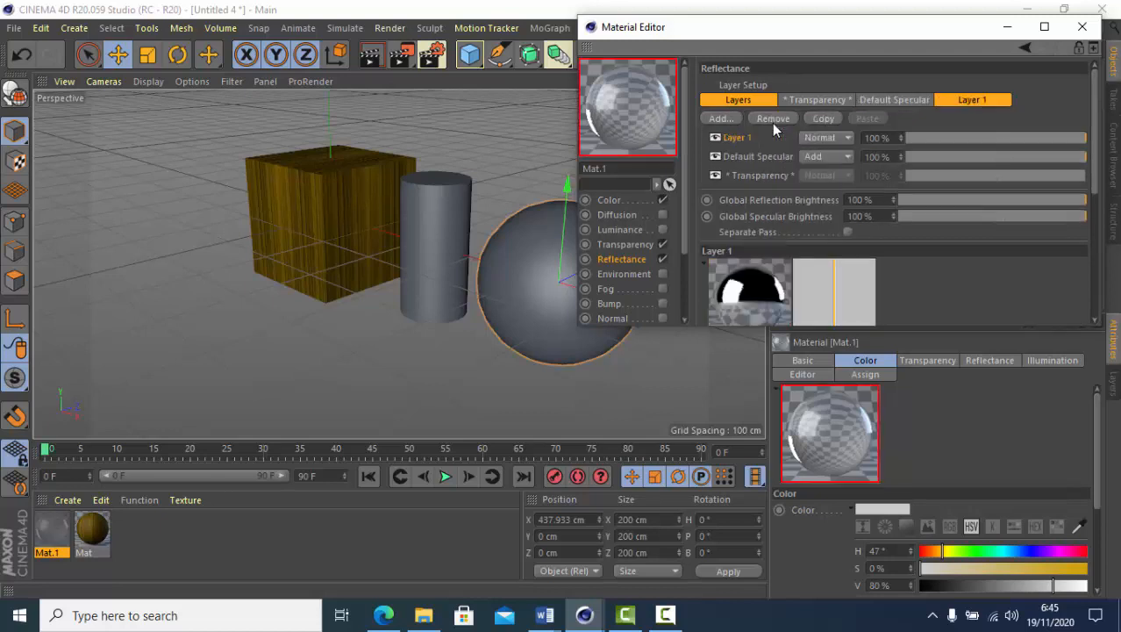
pyautogui.moveTo(907, 30); pyautogui.dragTo(807, 16)
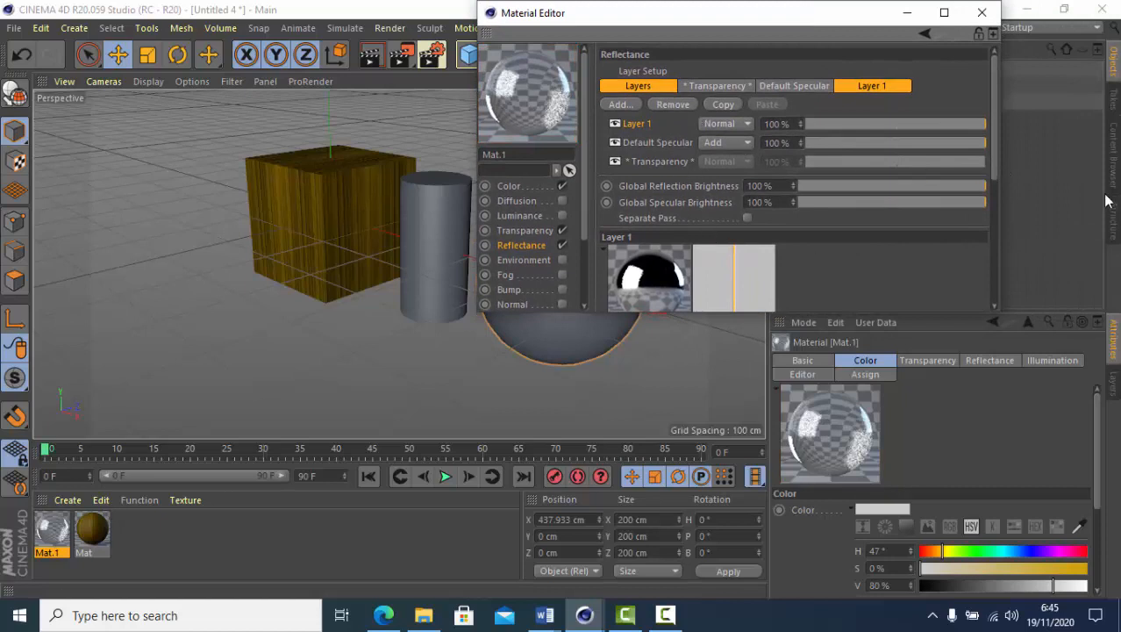
# Step: Set the Beckmann layer's Roughness to 50%, Reflection Strength to 42% and Specular Strength to 86%
pyautogui.moveTo(995, 172); pyautogui.dragTo(983, 250)
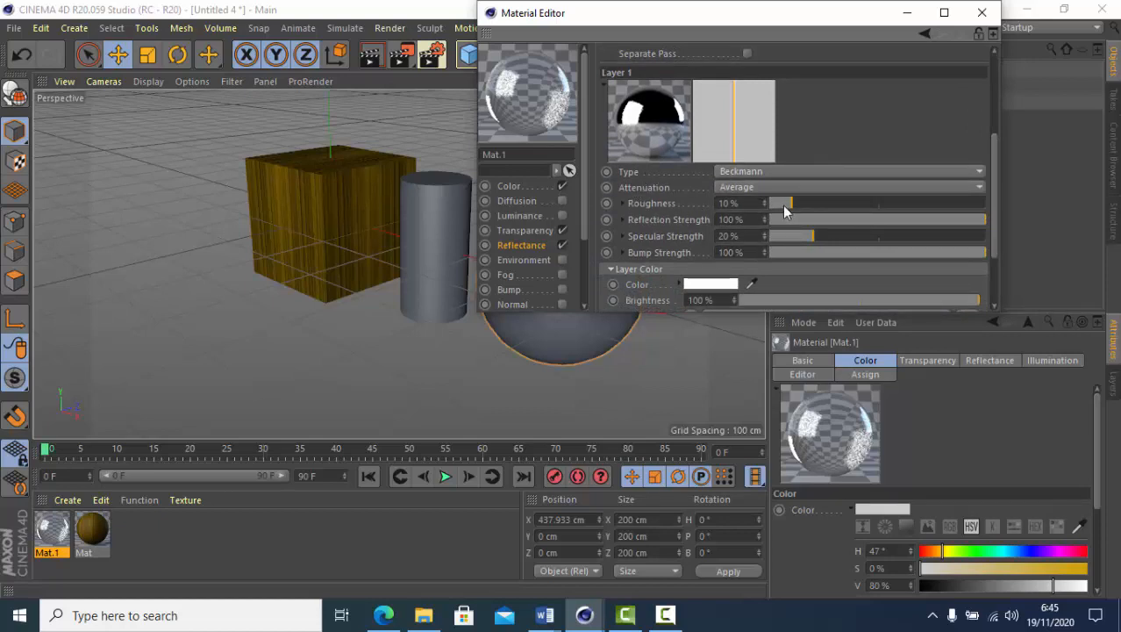
pyautogui.moveTo(791, 205); pyautogui.dragTo(870, 214)
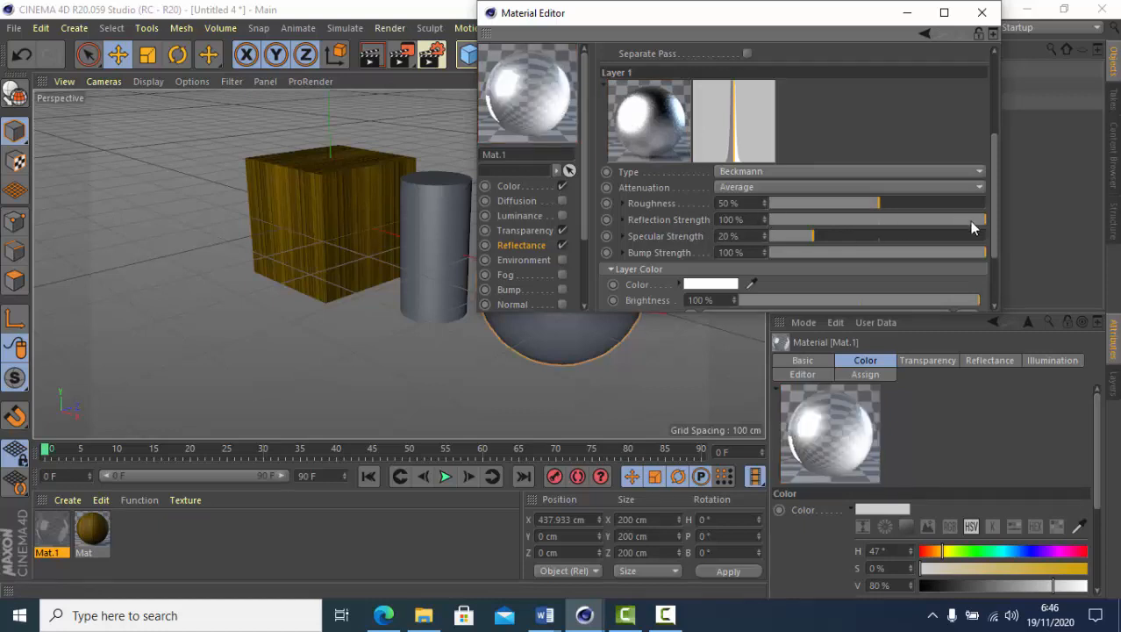
pyautogui.moveTo(984, 223); pyautogui.dragTo(869, 237)
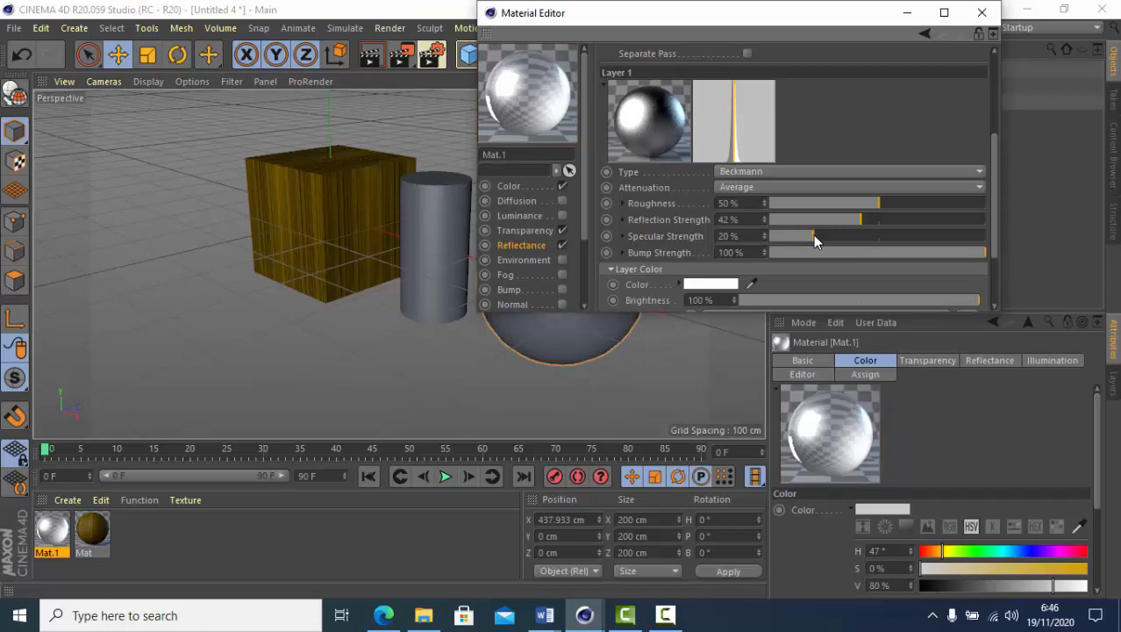
pyautogui.moveTo(814, 237); pyautogui.dragTo(960, 249)
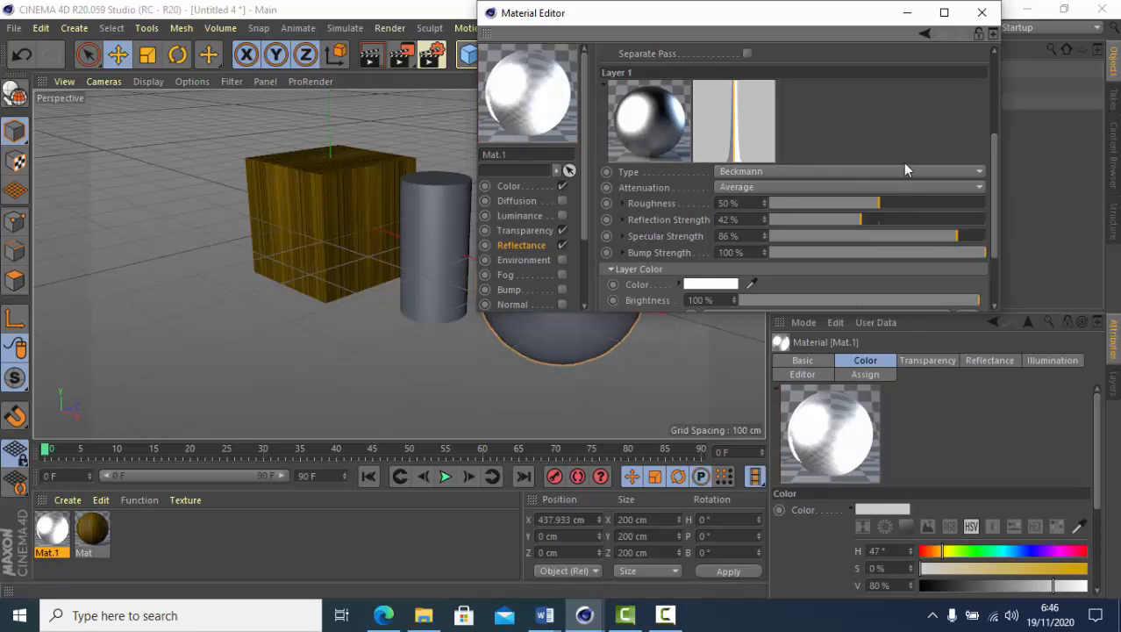
# Step: Close the Material Editor, apply the glass material to the cylinder and the sphere, and render the view
pyautogui.click(982, 13)
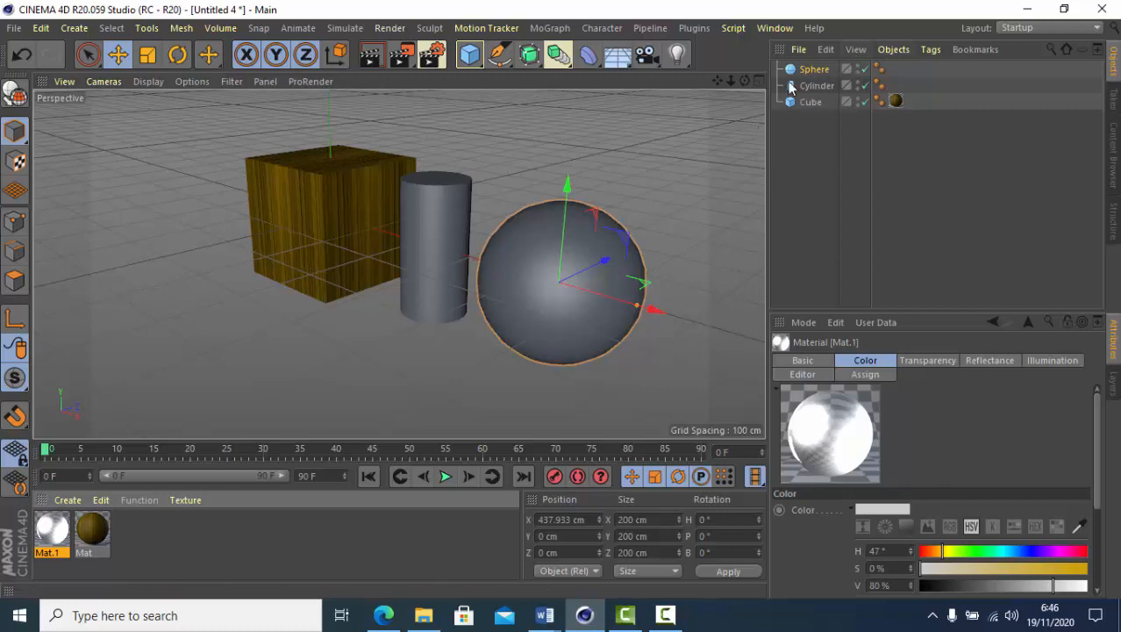
pyautogui.moveTo(54, 530); pyautogui.dragTo(449, 309)
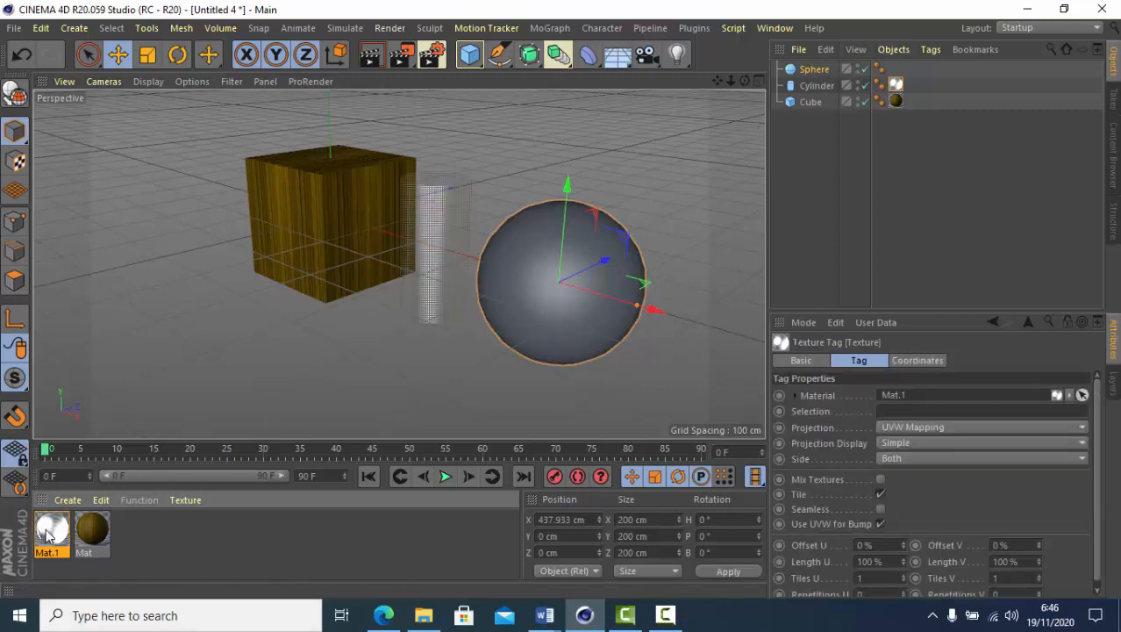
pyautogui.moveTo(48, 533); pyautogui.dragTo(550, 352)
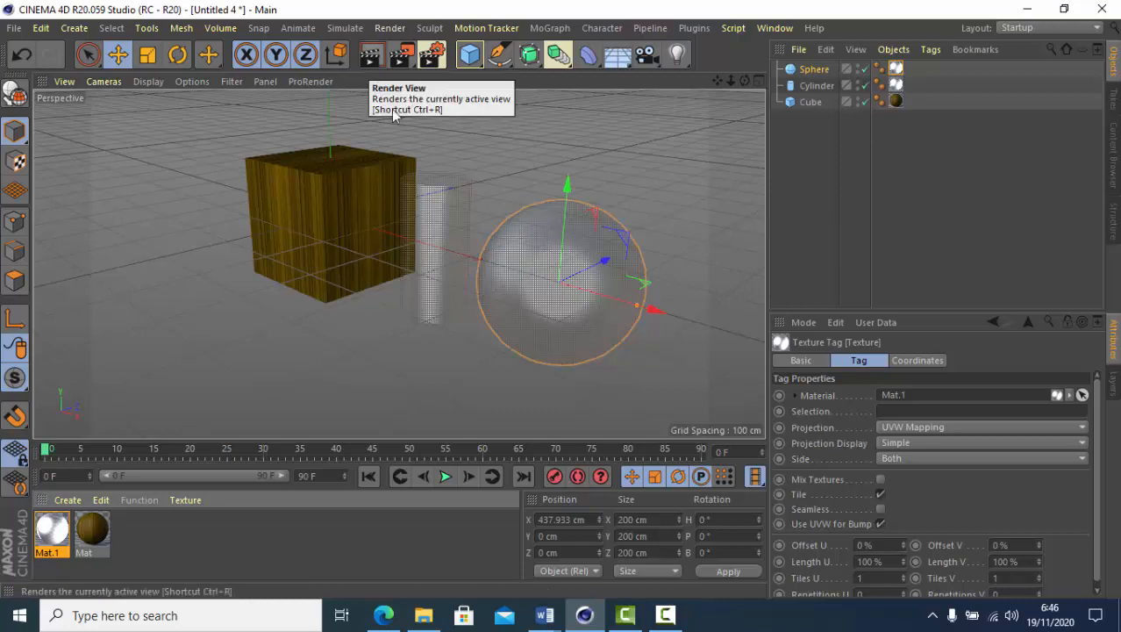
pyautogui.click(372, 58)
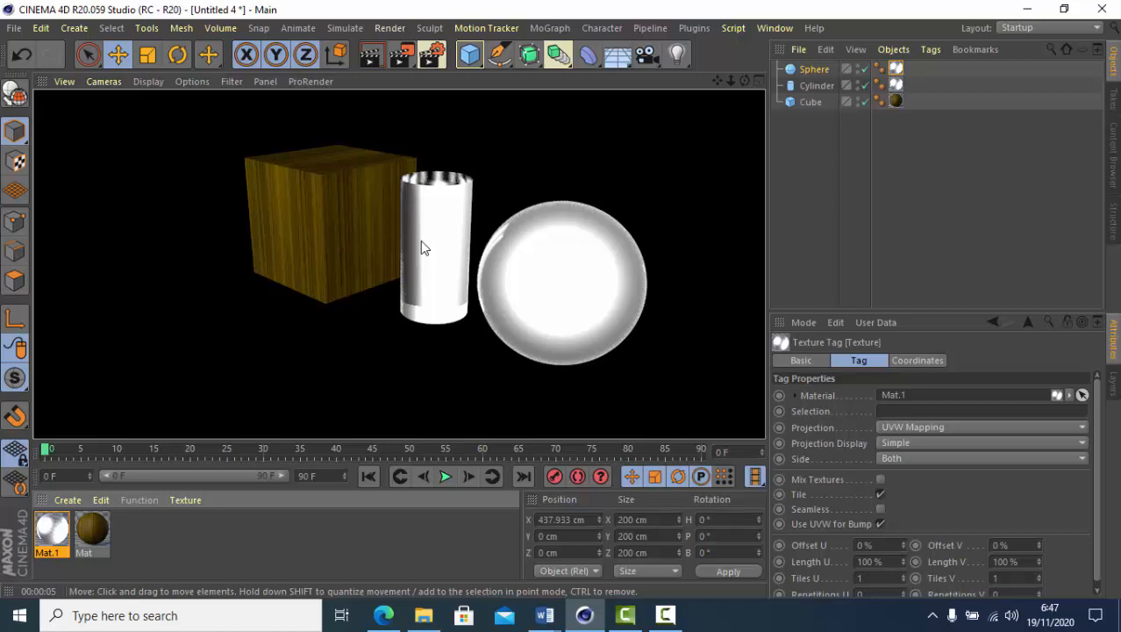
# Step: Add a light and raise it along the Y axis to about 264 cm, above the wooden cube
pyautogui.click(827, 197)
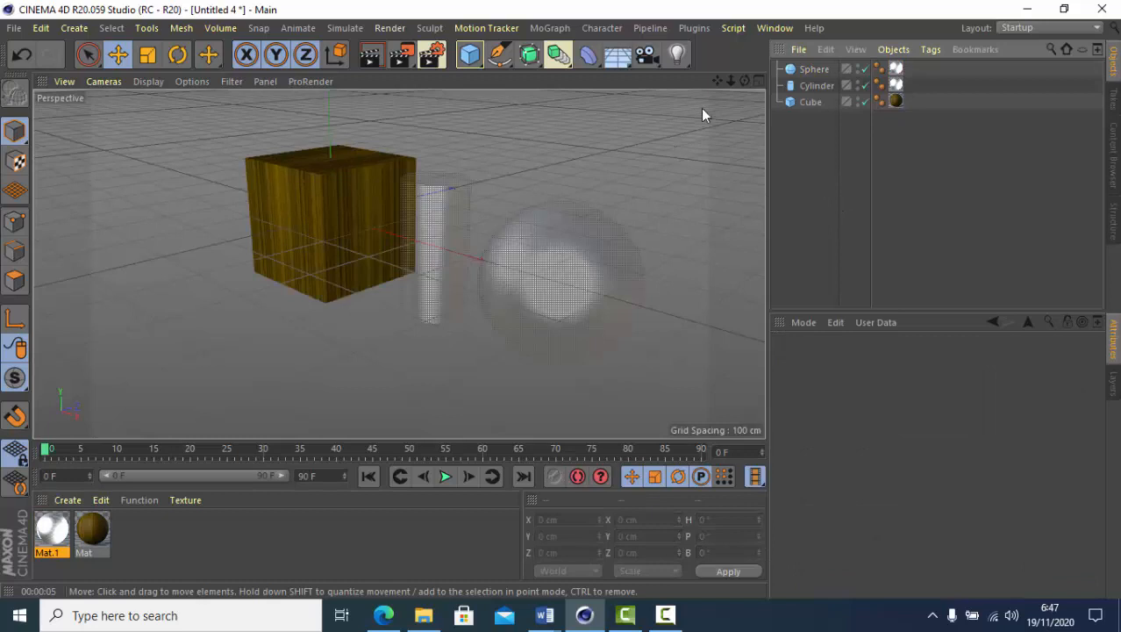
pyautogui.click(679, 56)
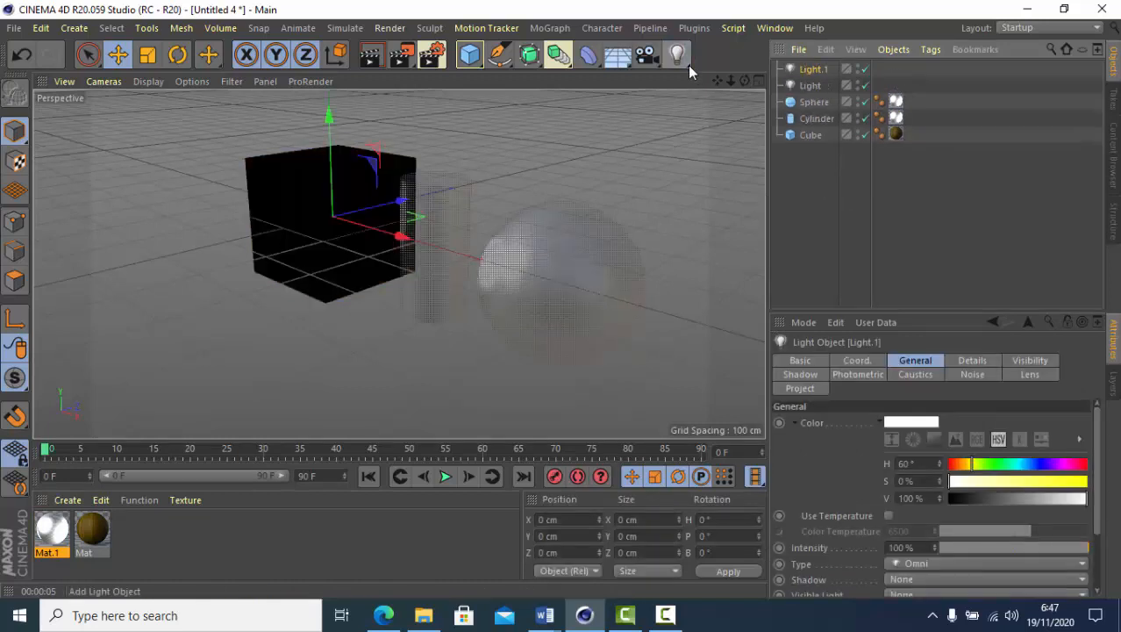
pyautogui.moveTo(326, 290); pyautogui.dragTo(321, 128)
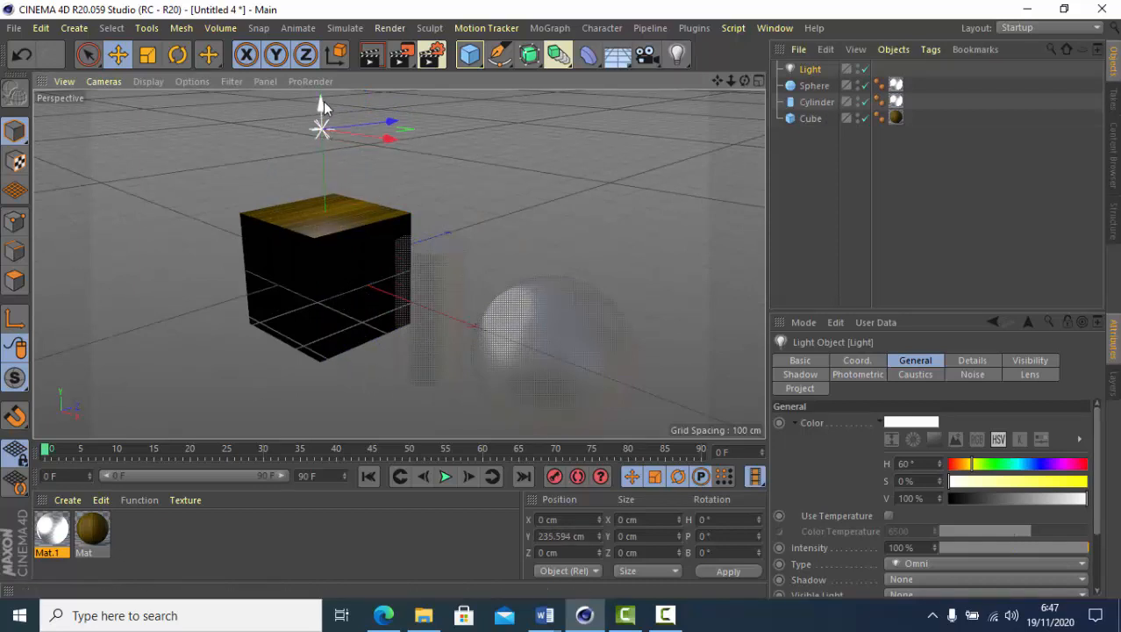
pyautogui.moveTo(322, 101); pyautogui.dragTo(322, 82)
# Step: Add a second cube, scale it uniformly to about 1946 cm so it encloses the scene, and render the view
pyautogui.click(481, 66)
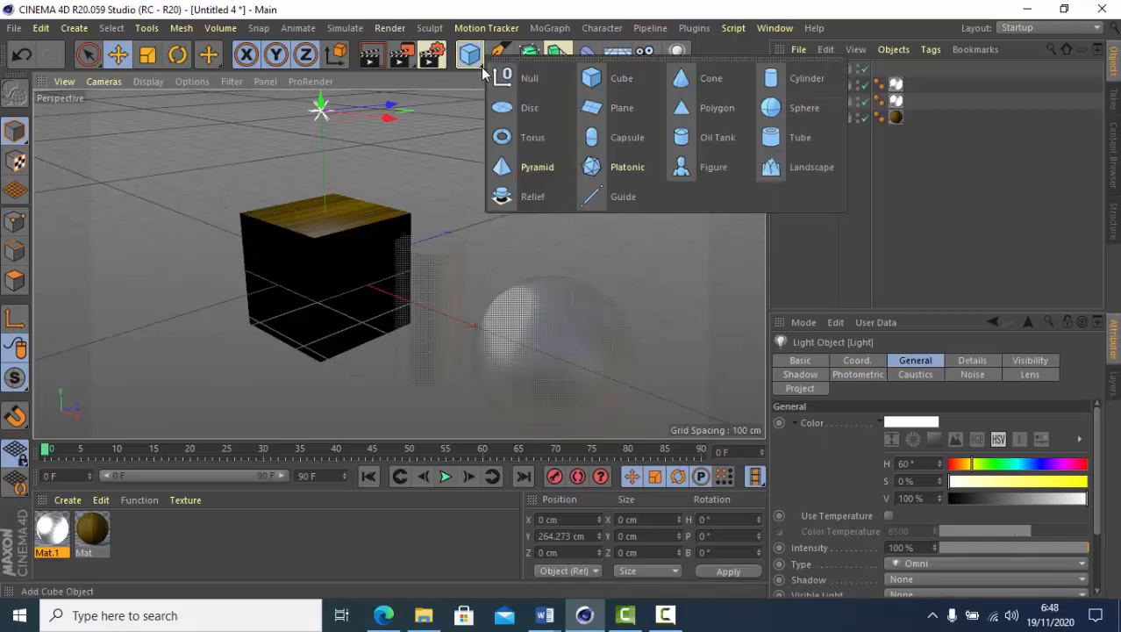
pyautogui.click(621, 79)
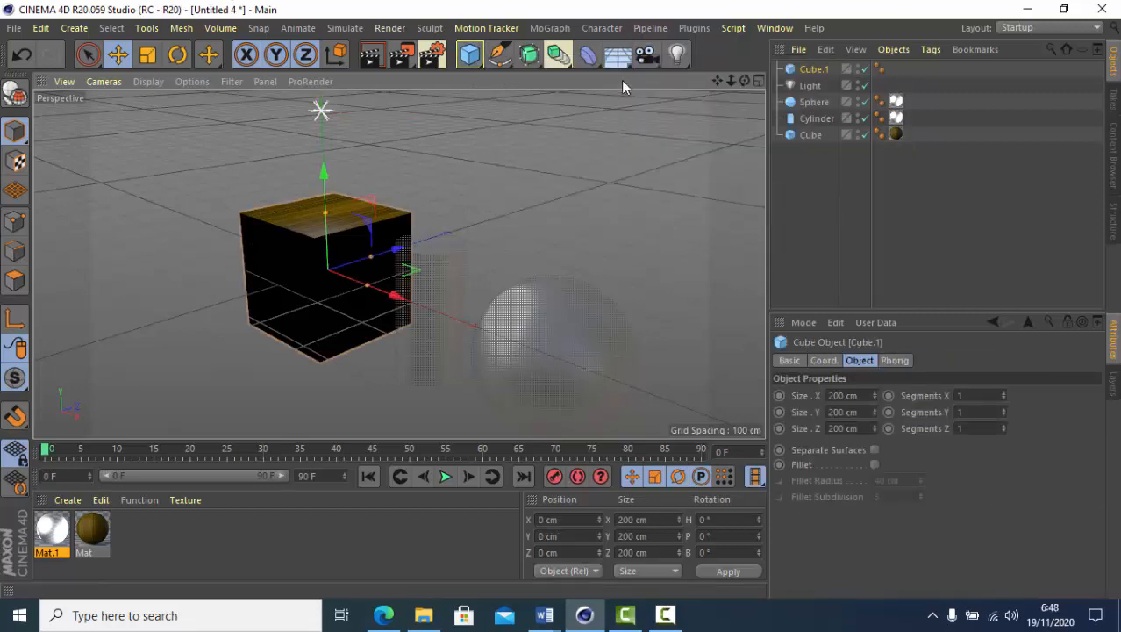
pyautogui.click(149, 55)
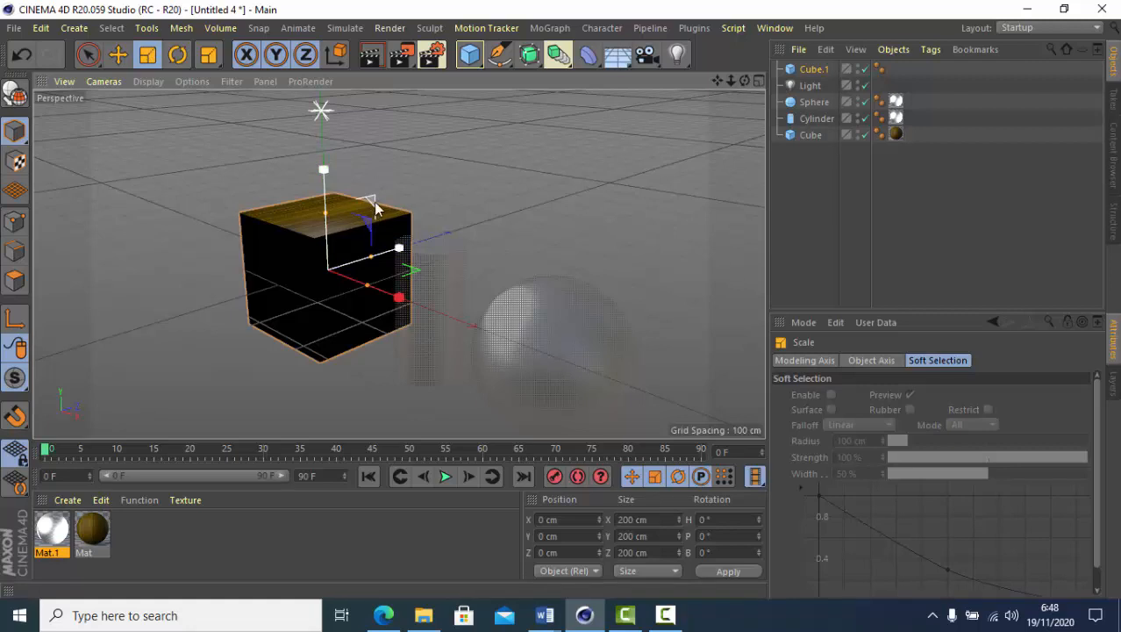
pyautogui.moveTo(369, 211); pyautogui.dragTo(128, 258)
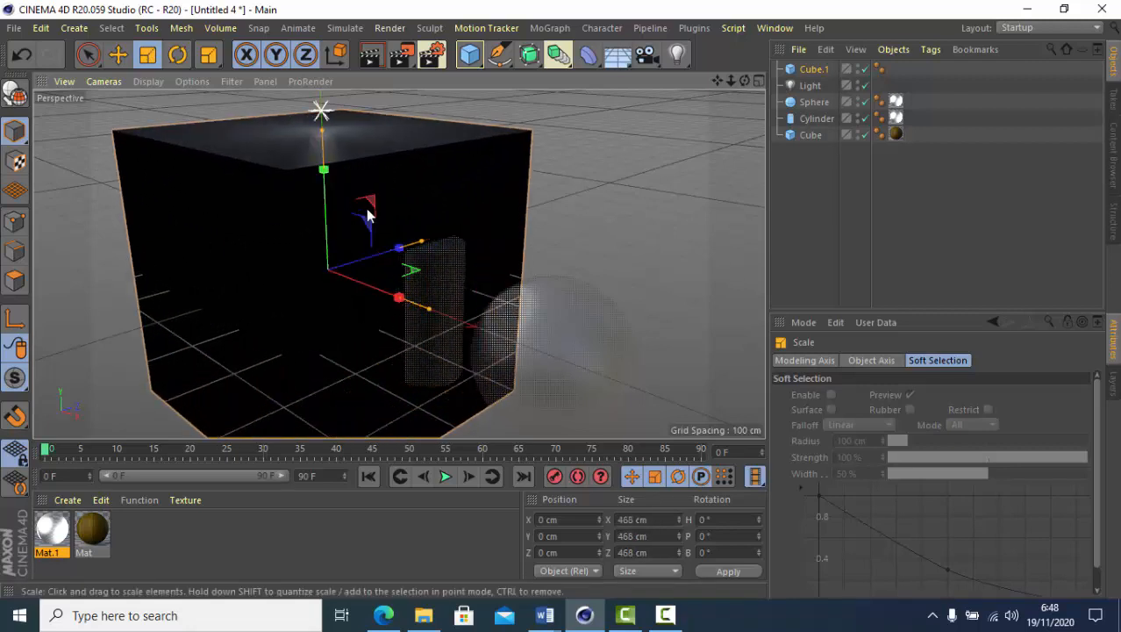
pyautogui.moveTo(368, 215); pyautogui.dragTo(167, 263)
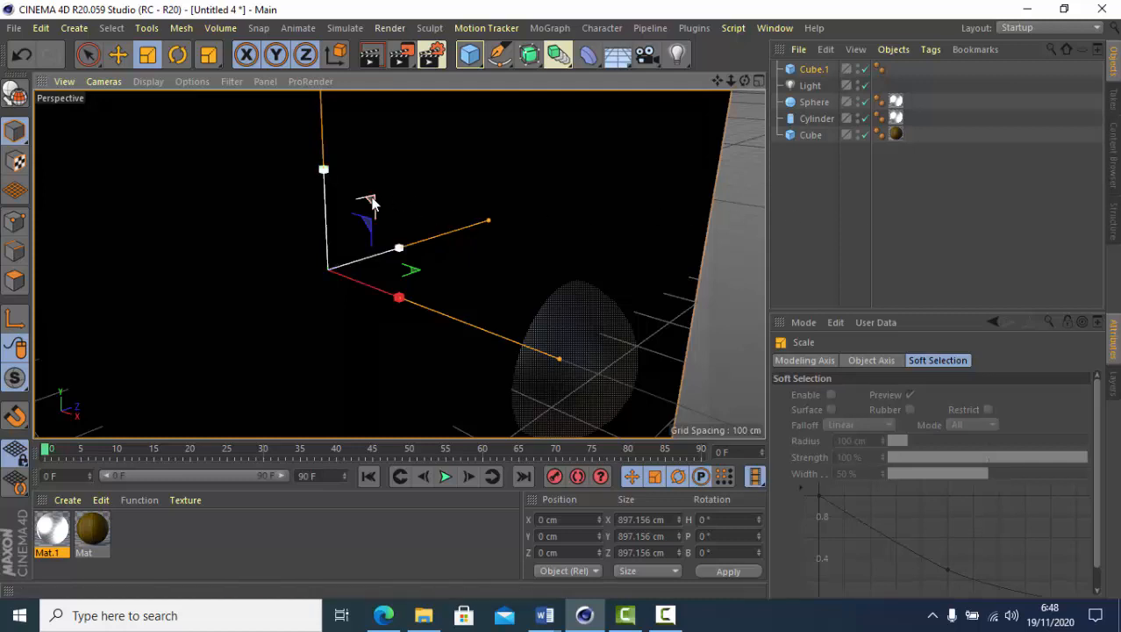
pyautogui.moveTo(372, 205); pyautogui.dragTo(250, 225)
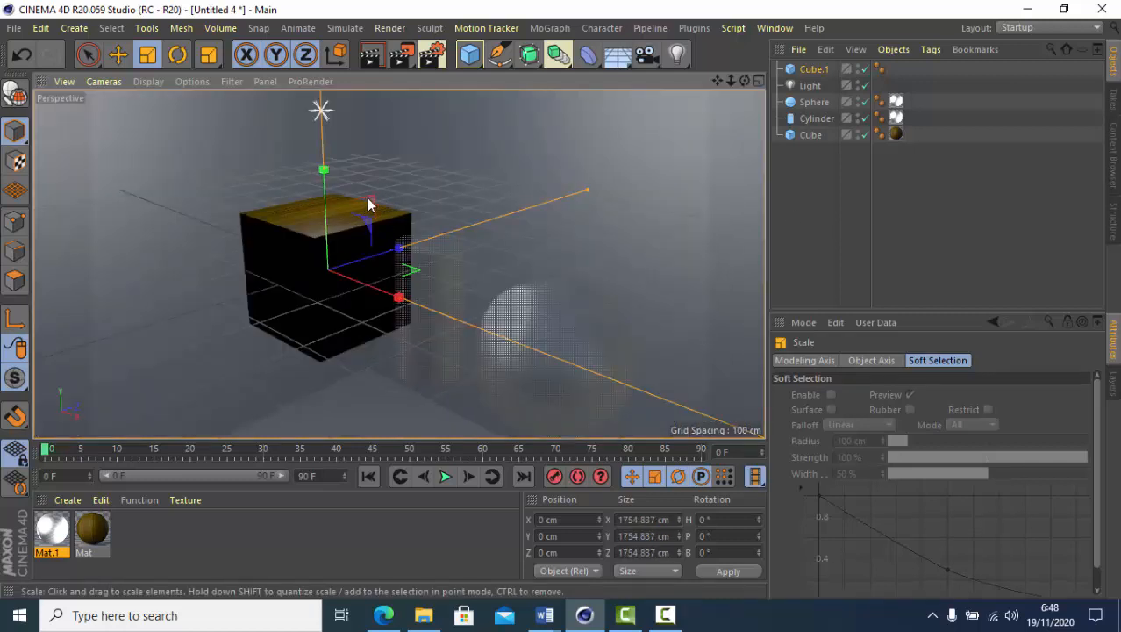
pyautogui.moveTo(373, 203); pyautogui.dragTo(436, 175)
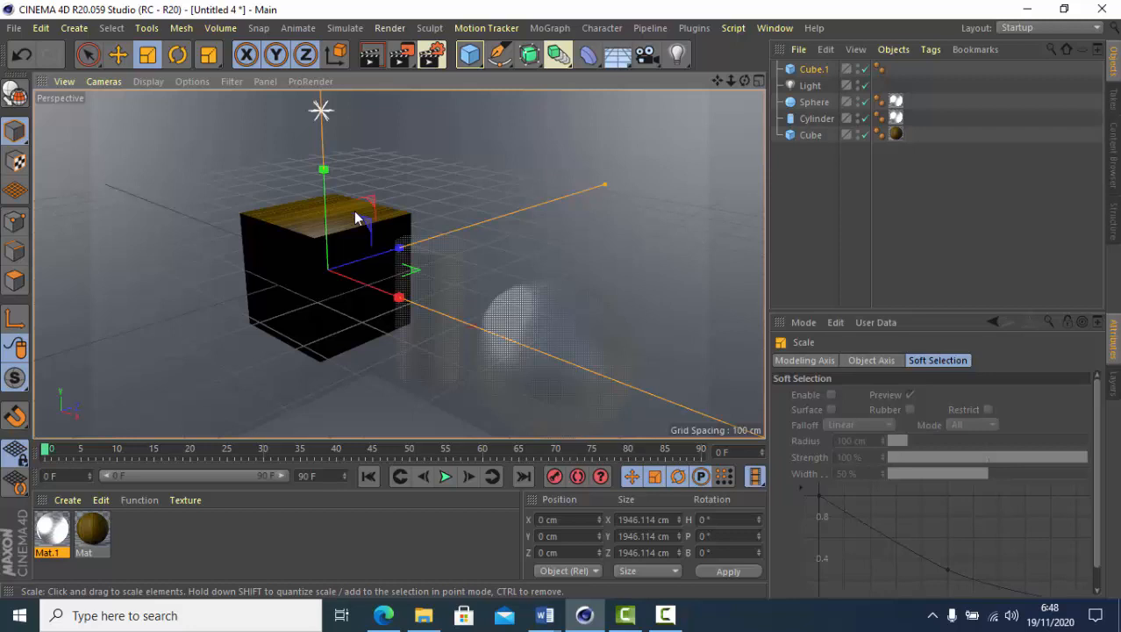
pyautogui.click(377, 64)
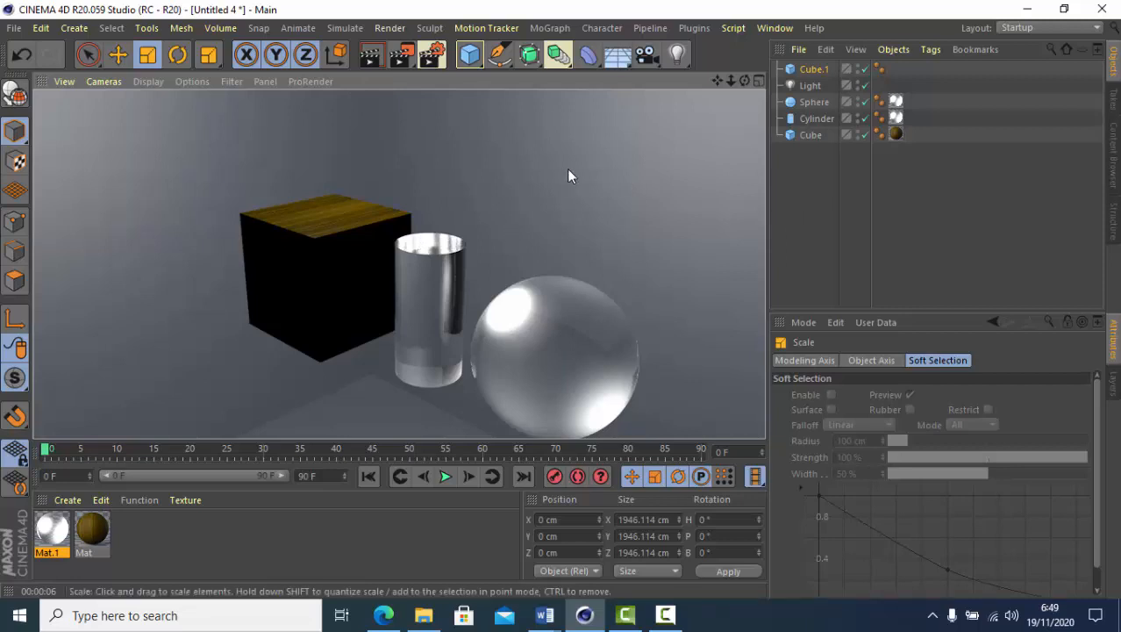
# Step: Add a camera, place it at about X 704, Y 319, Z -531 cm with about -5.2° bank, and render the view
pyautogui.click(657, 65)
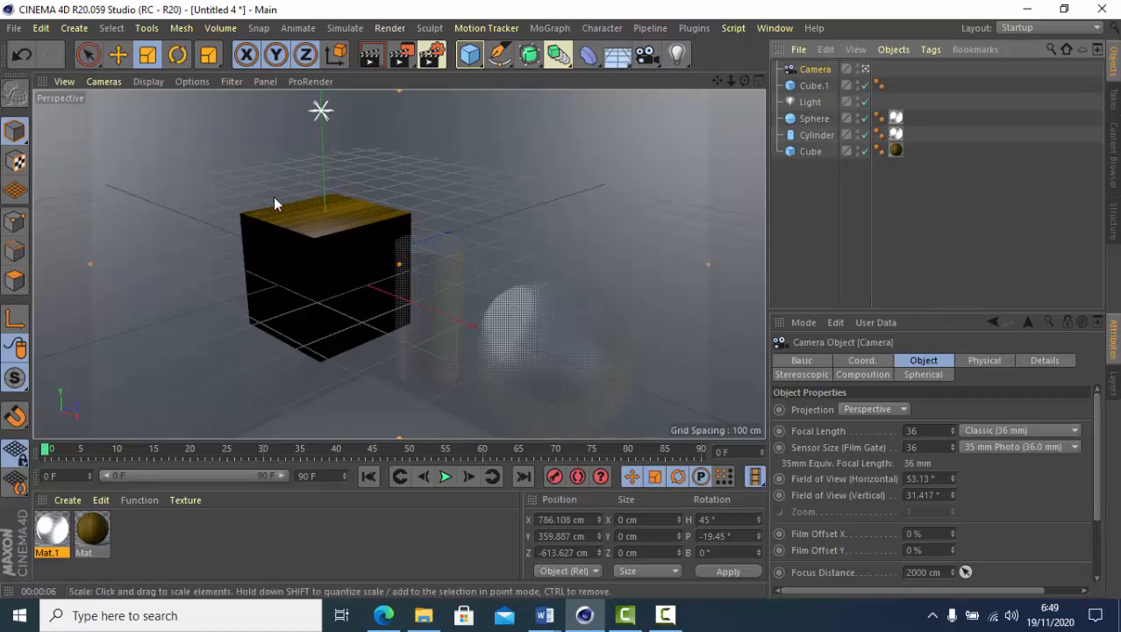
pyautogui.click(760, 81)
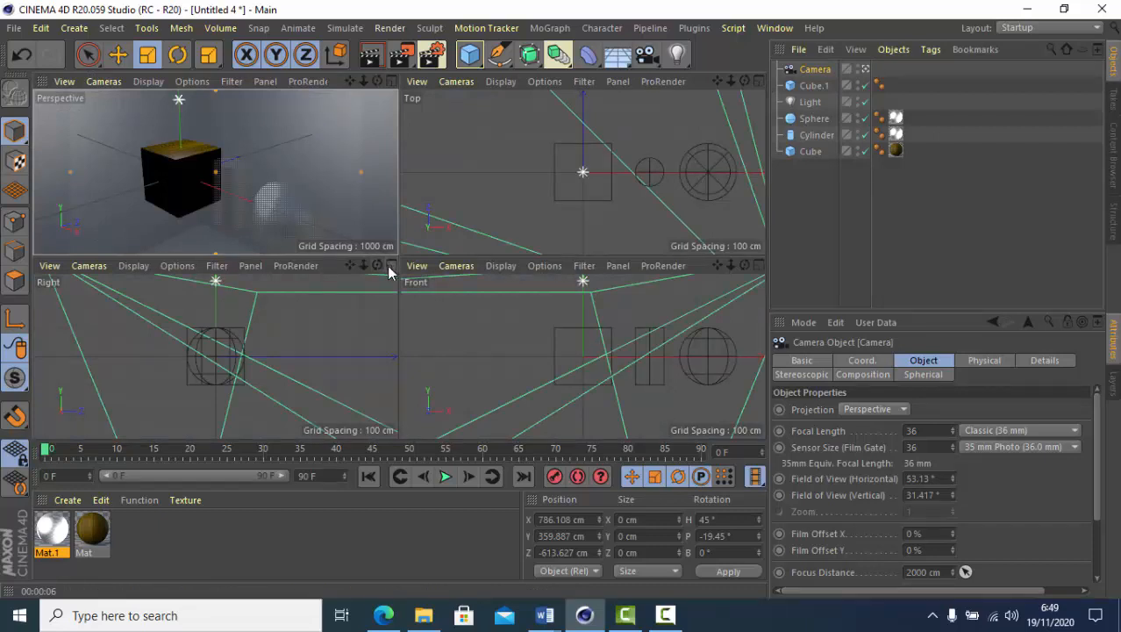
pyautogui.moveTo(363, 265); pyautogui.dragTo(332, 268)
pyautogui.click(118, 55)
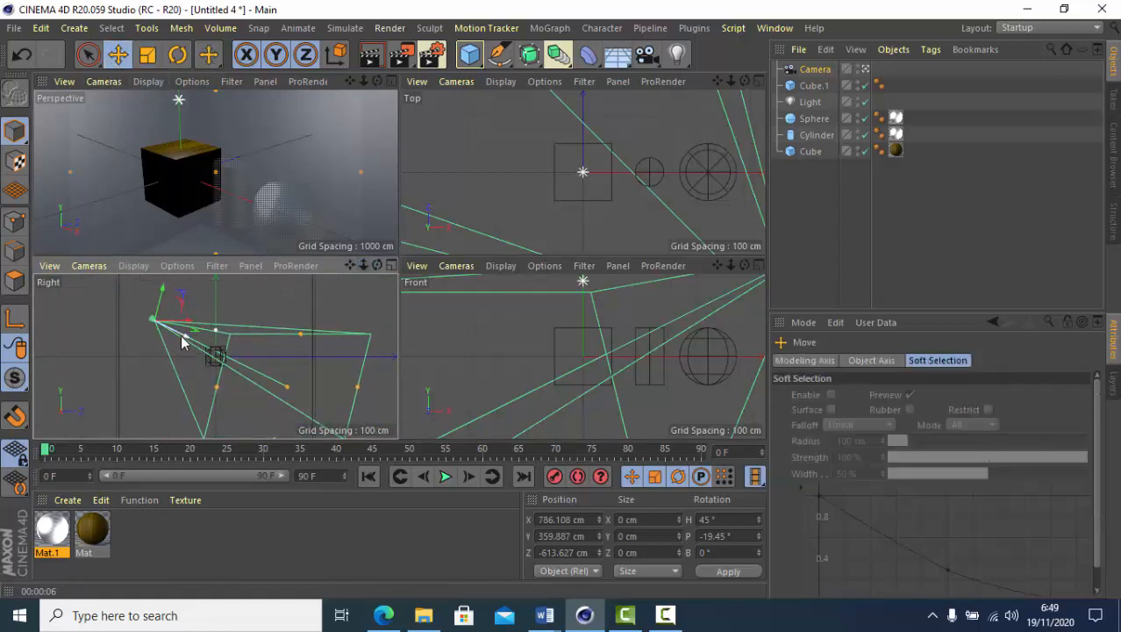
pyautogui.moveTo(187, 346); pyautogui.dragTo(181, 369)
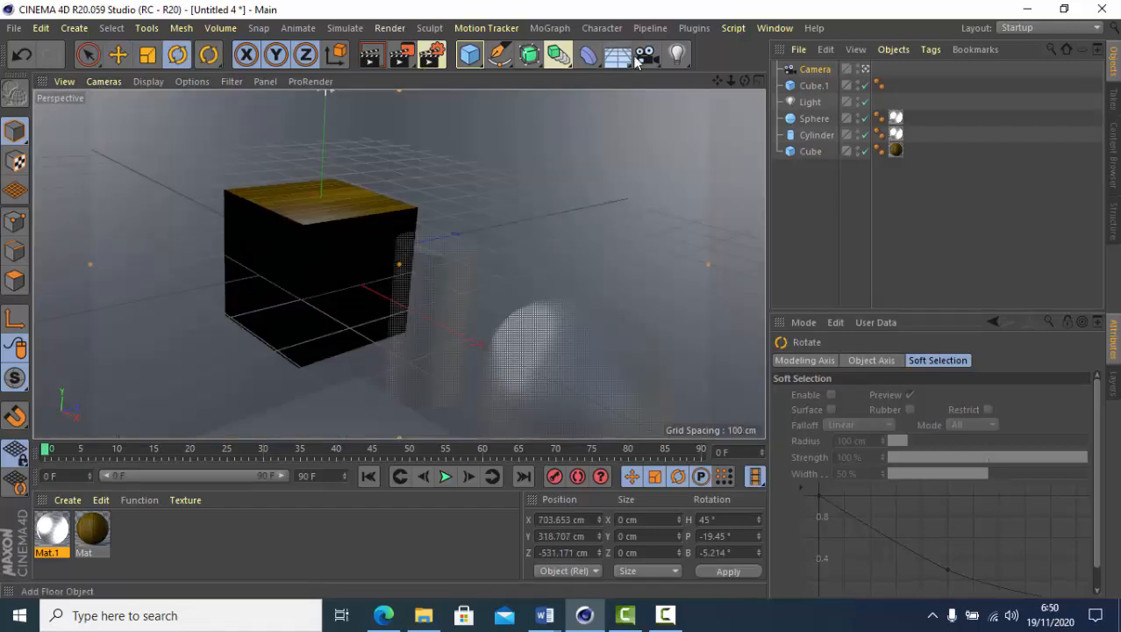
pyautogui.click(380, 58)
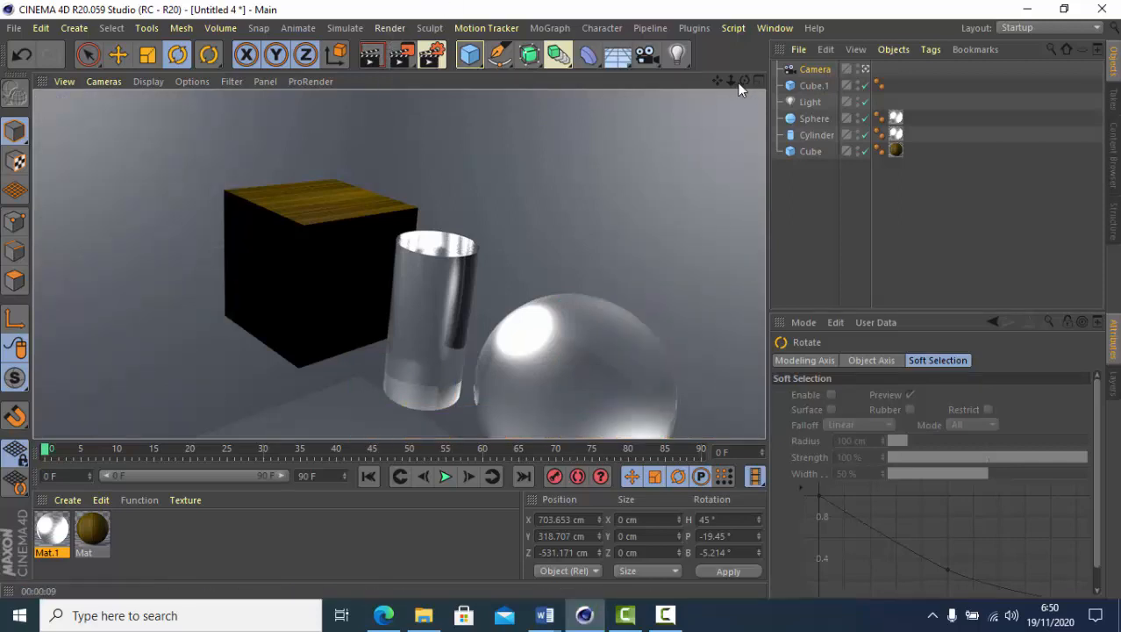
# Step: Shift the camera to about X 739, Y 256, Z -527 cm so the whole sphere is in frame, and render the view
pyautogui.moveTo(717, 81); pyautogui.dragTo(703, 34)
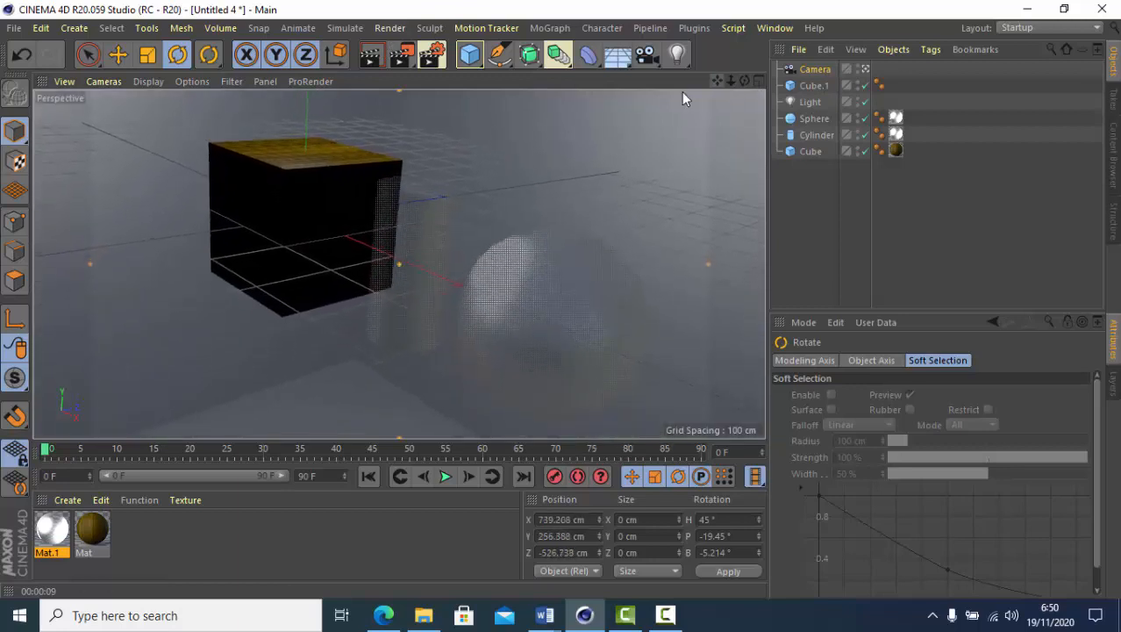
pyautogui.click(382, 56)
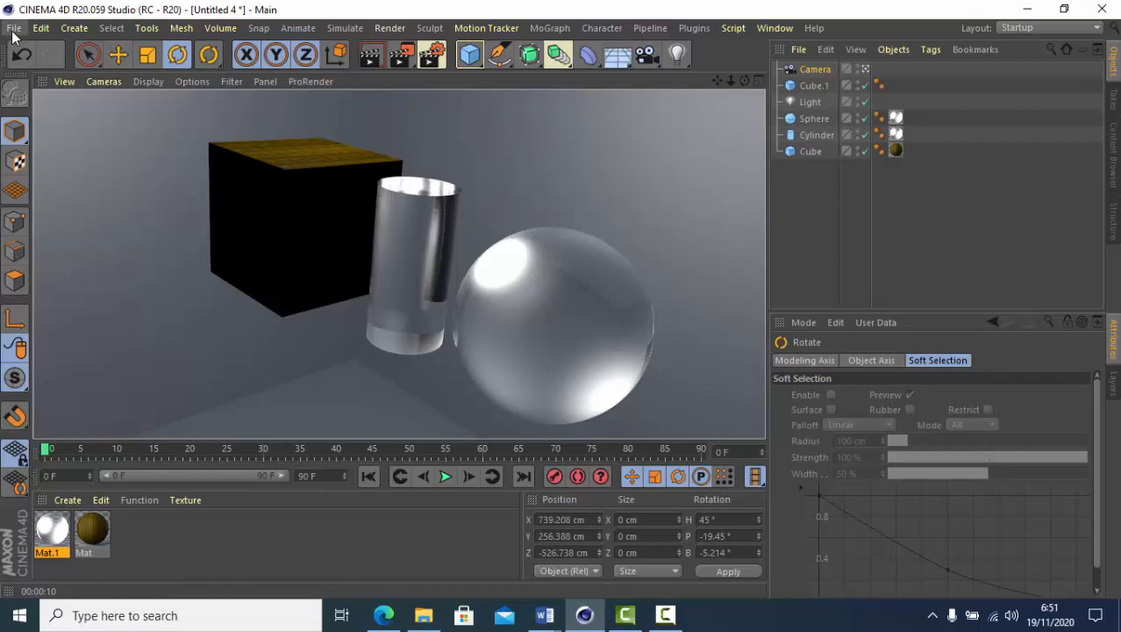
# Step: Start a new project and add a cube at the origin
pyautogui.click(13, 29)
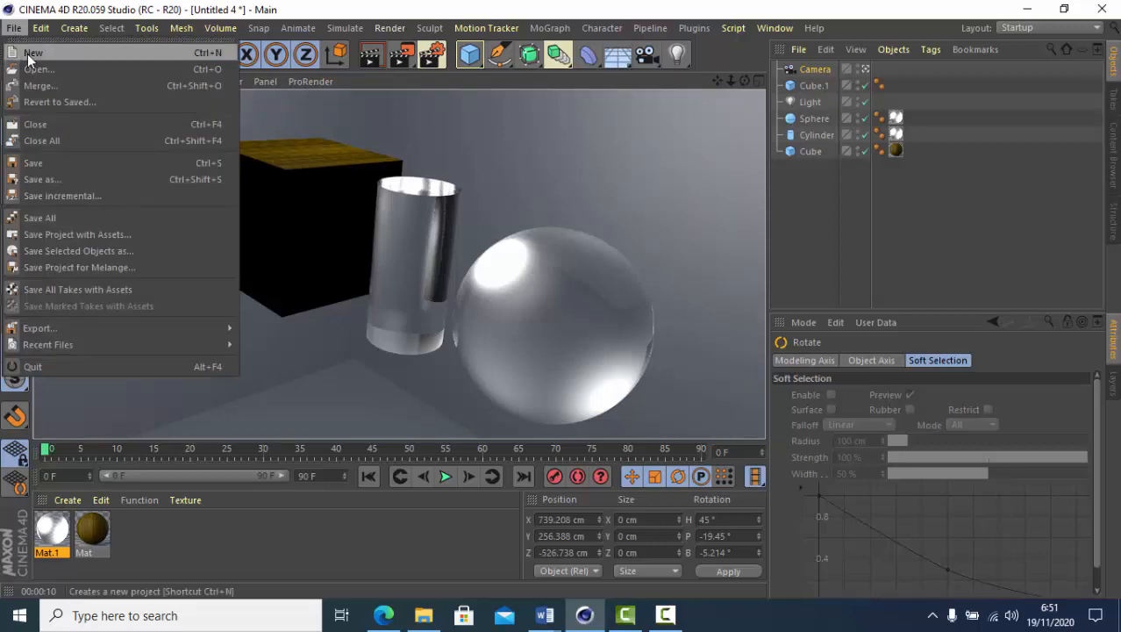
pyautogui.click(27, 53)
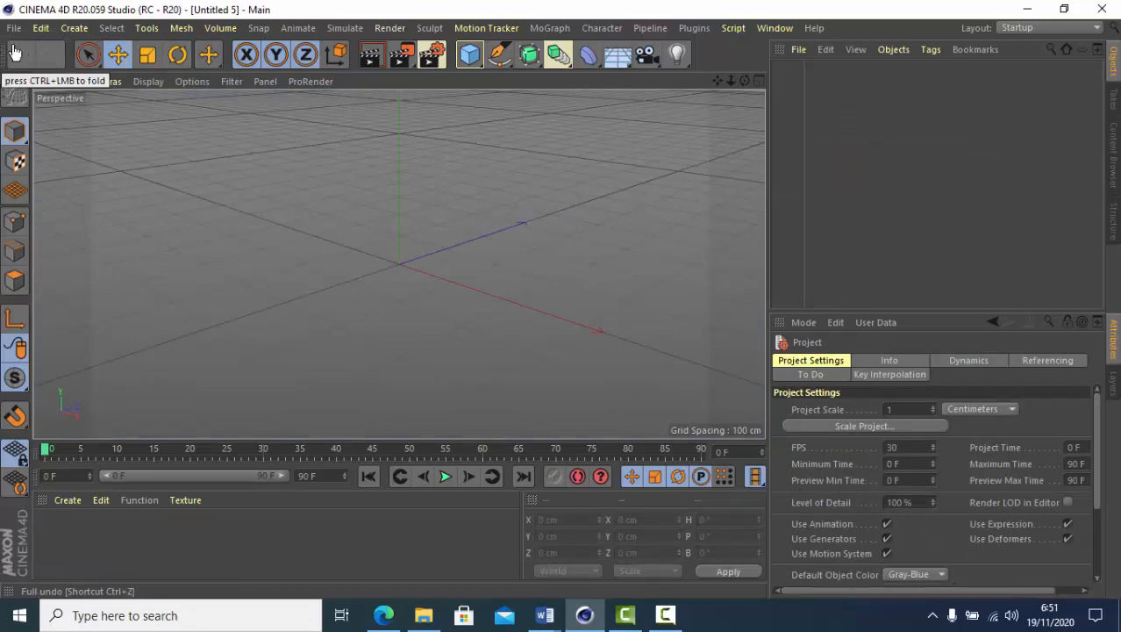
pyautogui.click(481, 63)
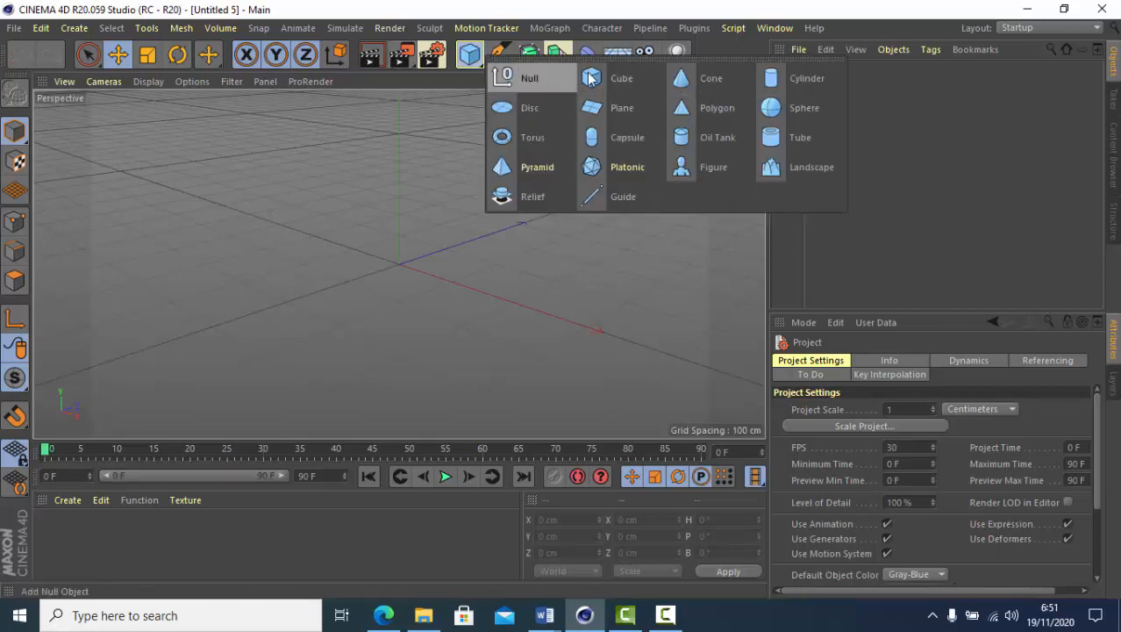
pyautogui.click(590, 79)
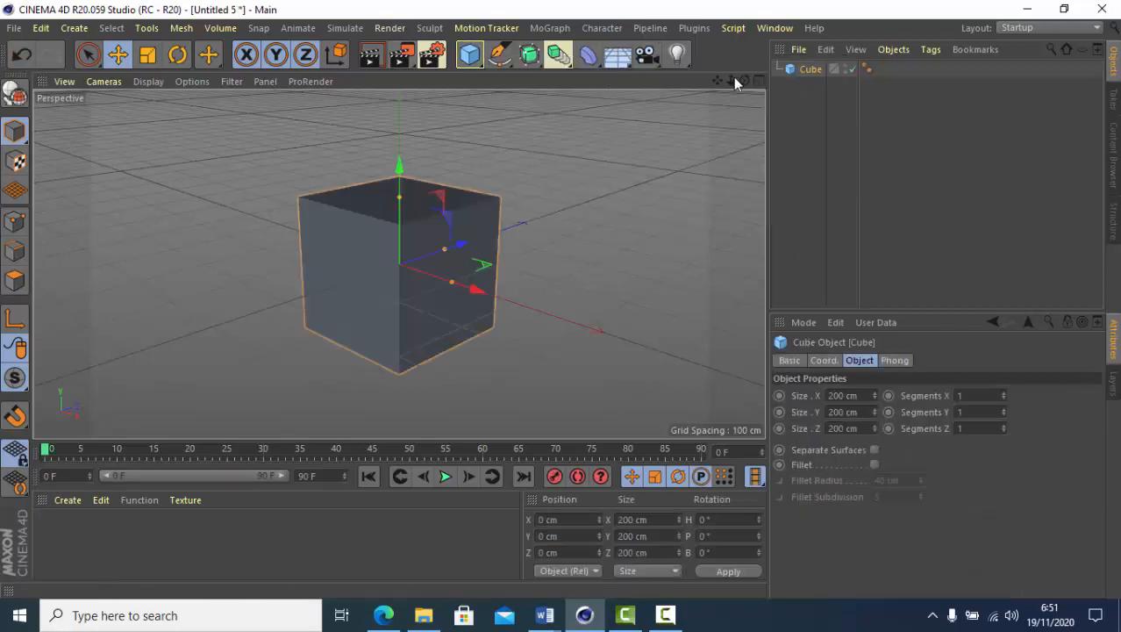
pyautogui.moveTo(735, 81); pyautogui.dragTo(736, 83)
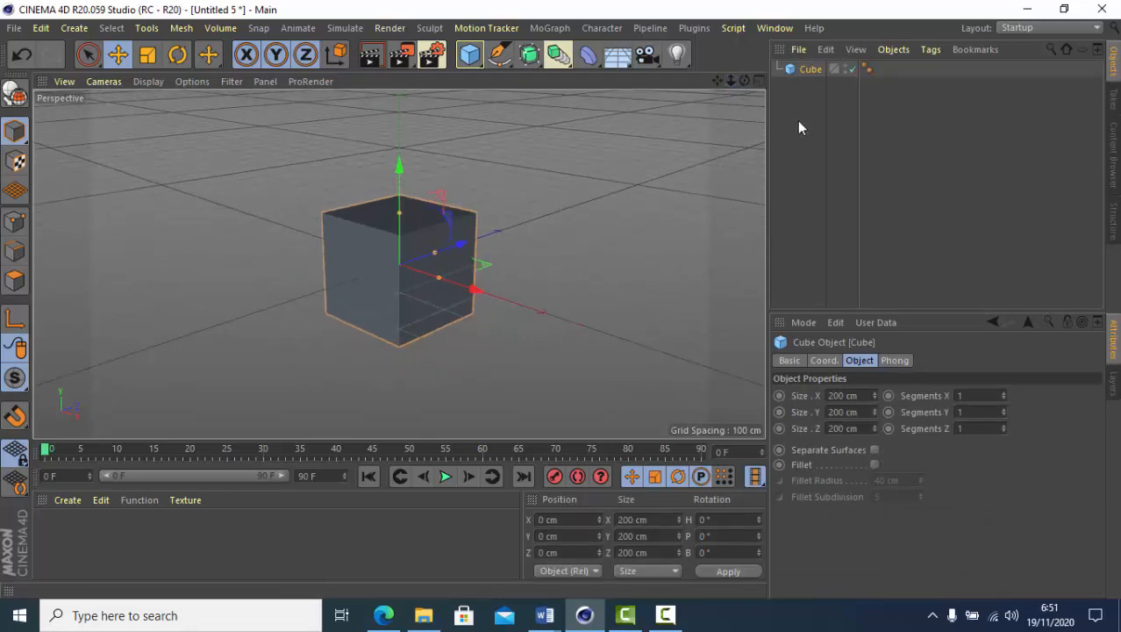
pyautogui.click(798, 120)
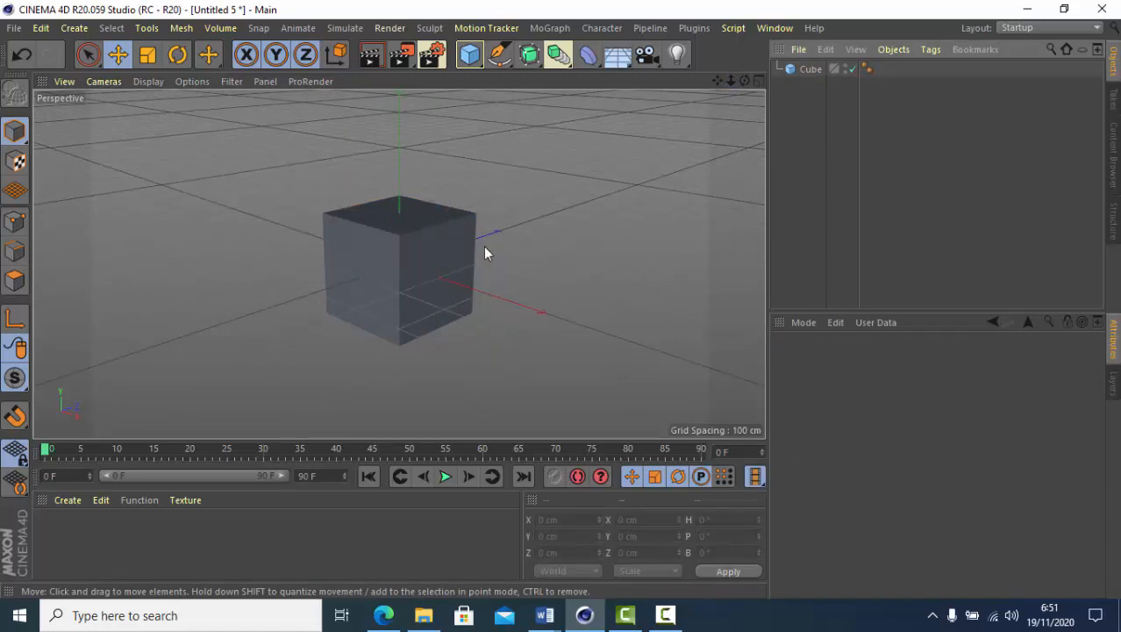
# Step: Add a camera and widen its field of view to a focal length of about 30.2 mm
pyautogui.click(659, 63)
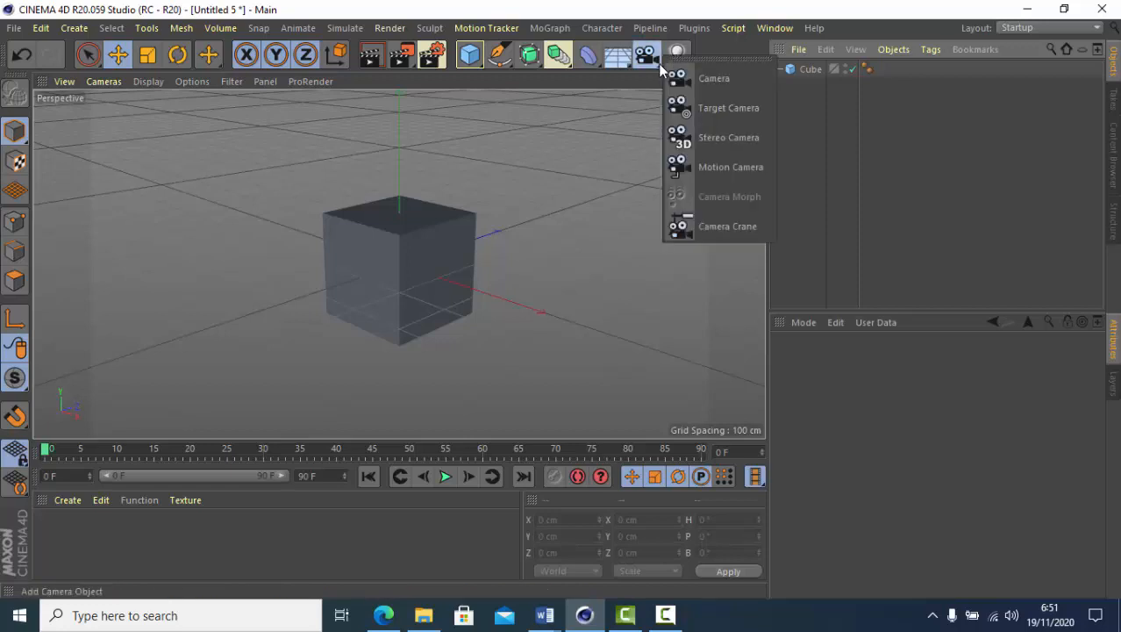
pyautogui.click(703, 79)
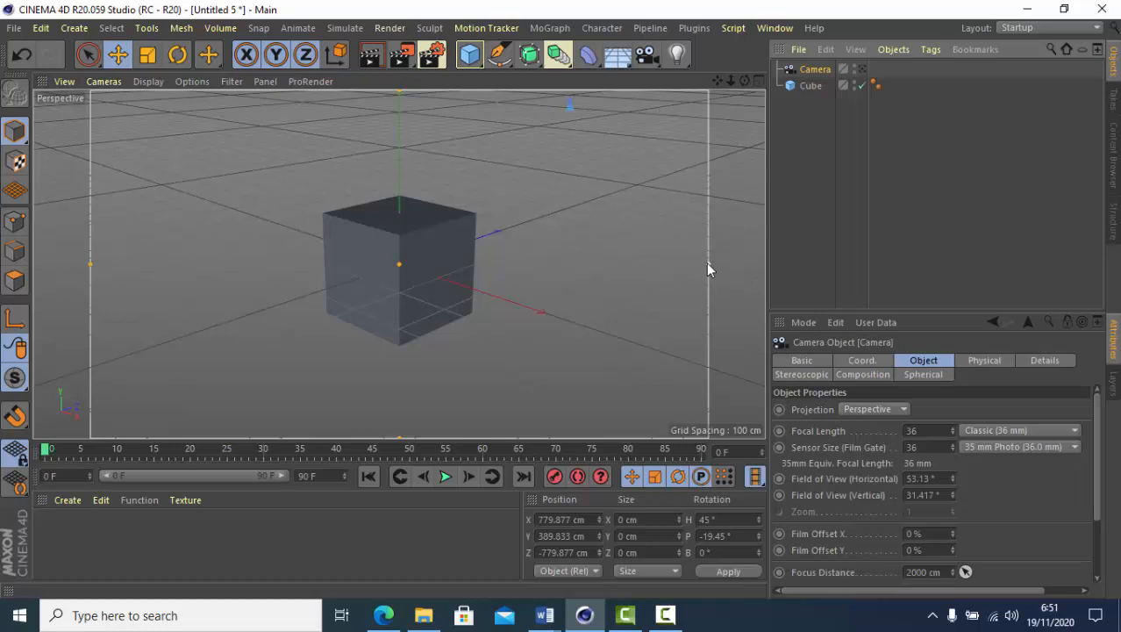
pyautogui.moveTo(706, 263); pyautogui.dragTo(765, 276)
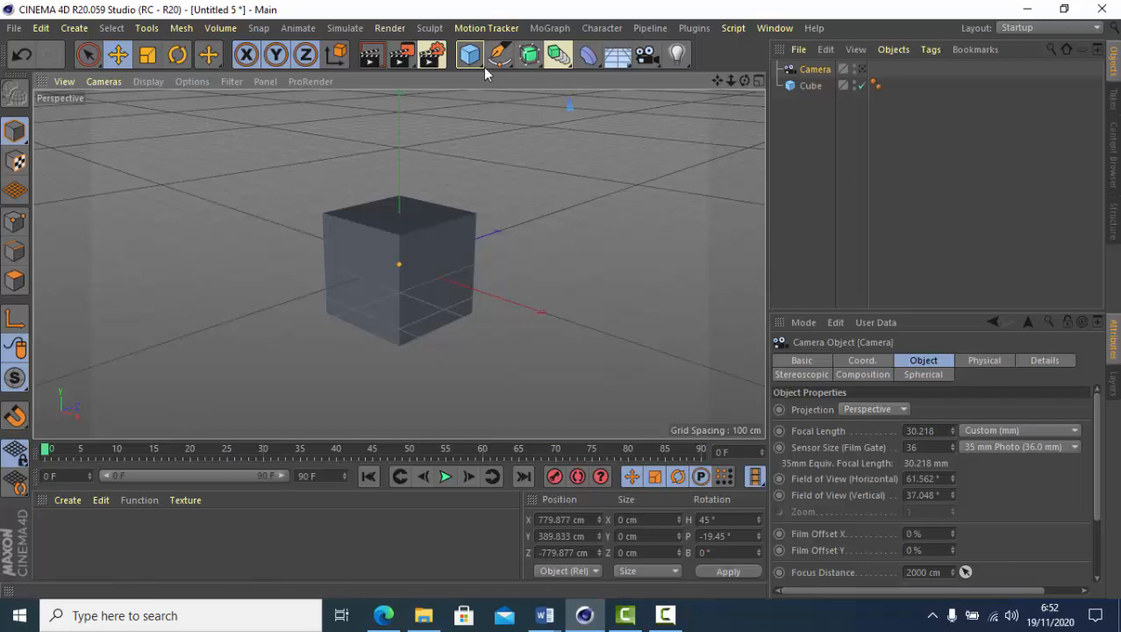
# Step: Add a sphere and scale it uniformly to about 10718 cm so it encloses the cube and camera
pyautogui.moveTo(482, 67); pyautogui.dragTo(785, 109)
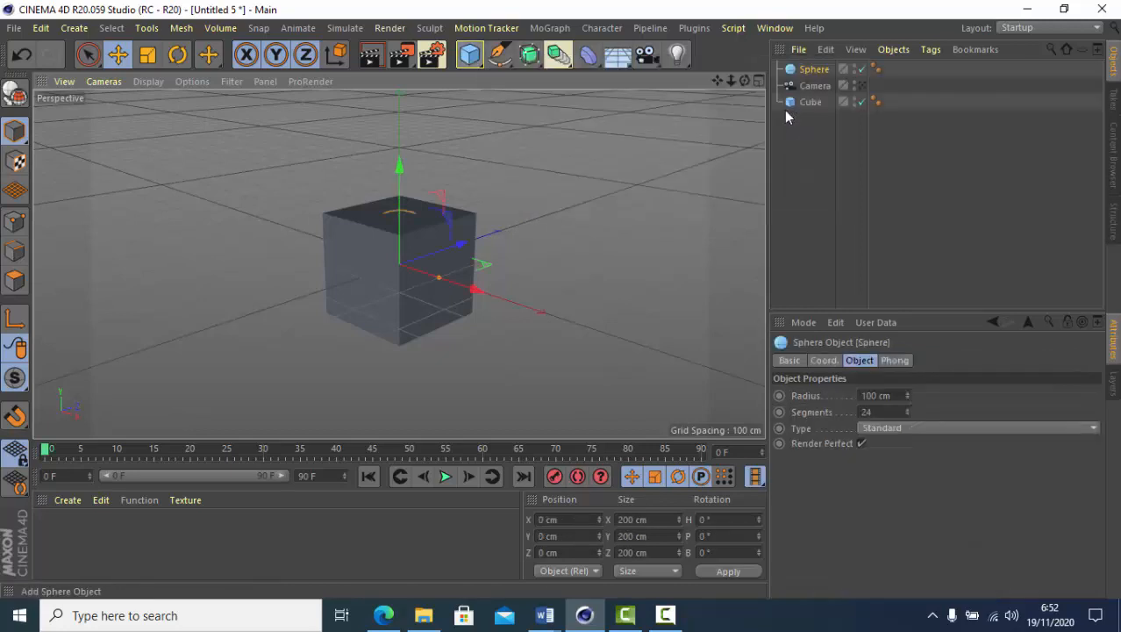
pyautogui.click(147, 56)
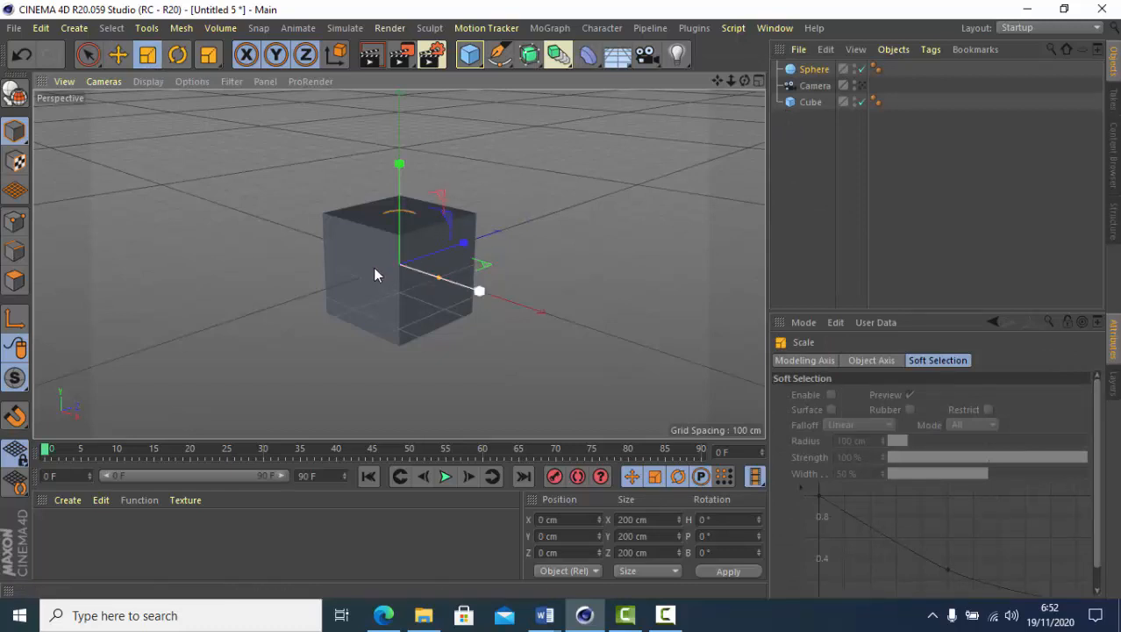
pyautogui.moveTo(443, 200); pyautogui.dragTo(570, 180)
pyautogui.moveTo(443, 205); pyautogui.dragTo(702, 180)
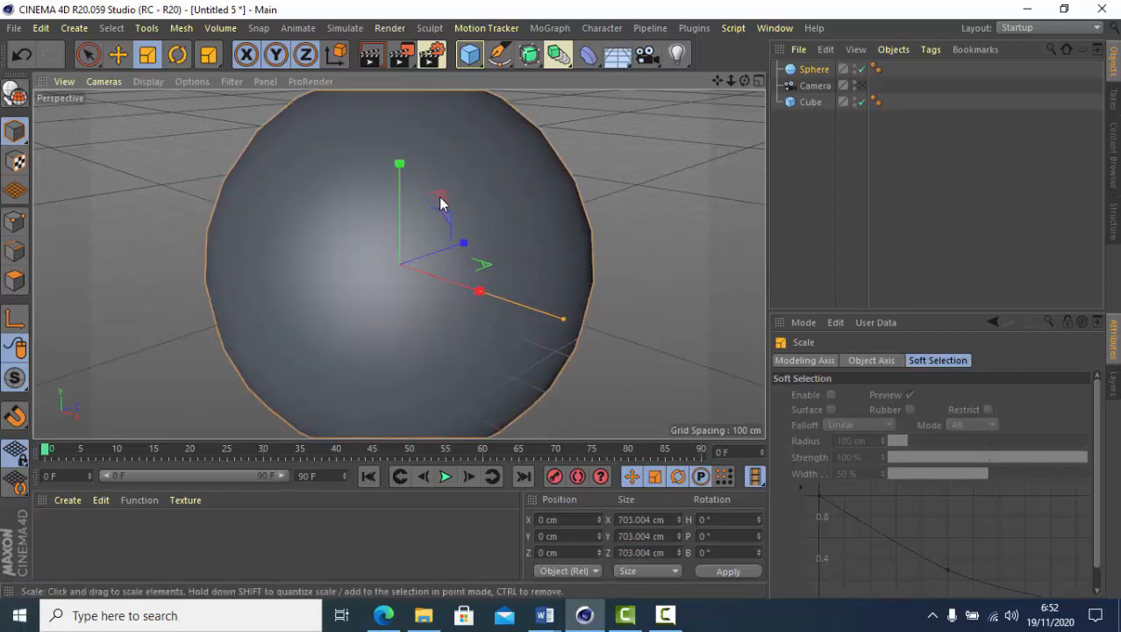
pyautogui.moveTo(440, 196); pyautogui.dragTo(745, 179)
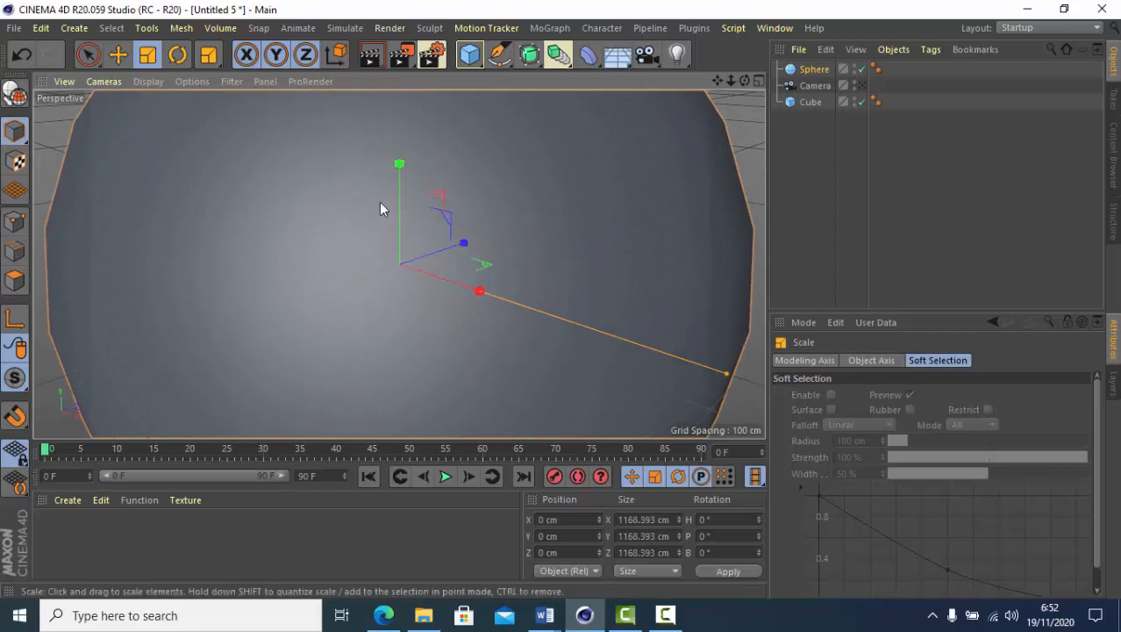
pyautogui.moveTo(450, 205); pyautogui.dragTo(733, 175)
pyautogui.moveTo(439, 202); pyautogui.dragTo(755, 162)
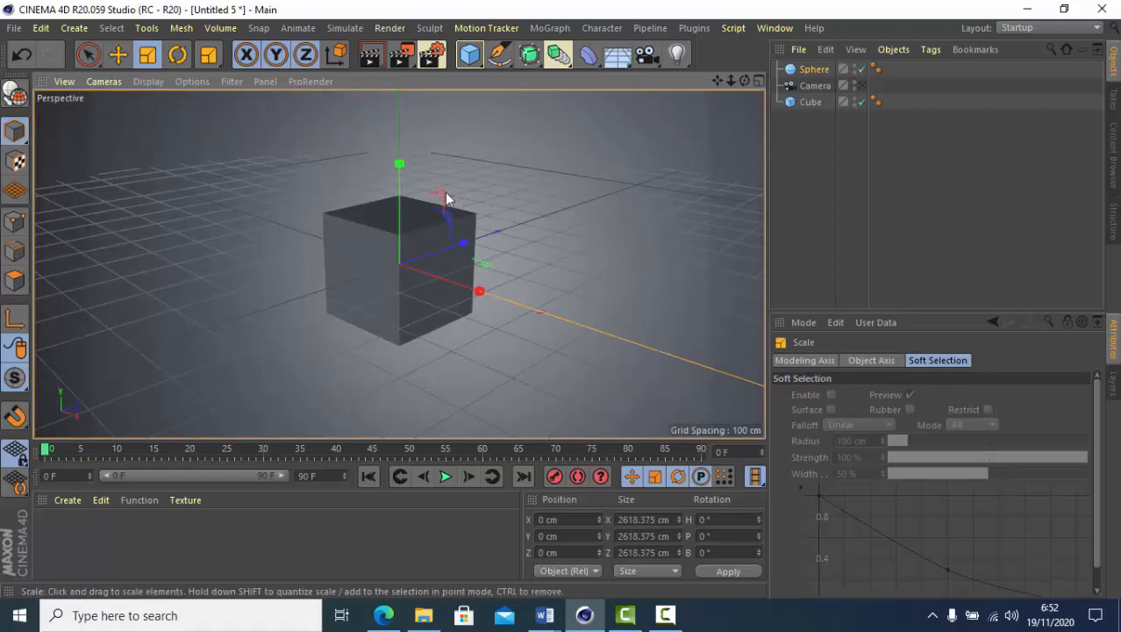
pyautogui.moveTo(446, 198); pyautogui.dragTo(778, 80)
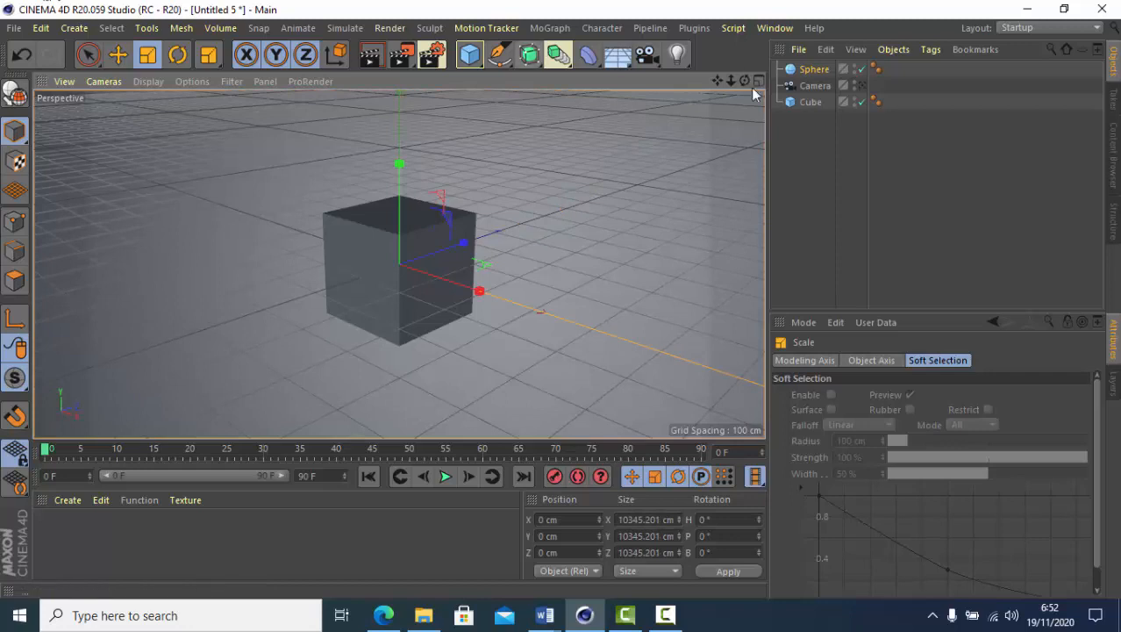
pyautogui.moveTo(442, 201); pyautogui.dragTo(455, 186)
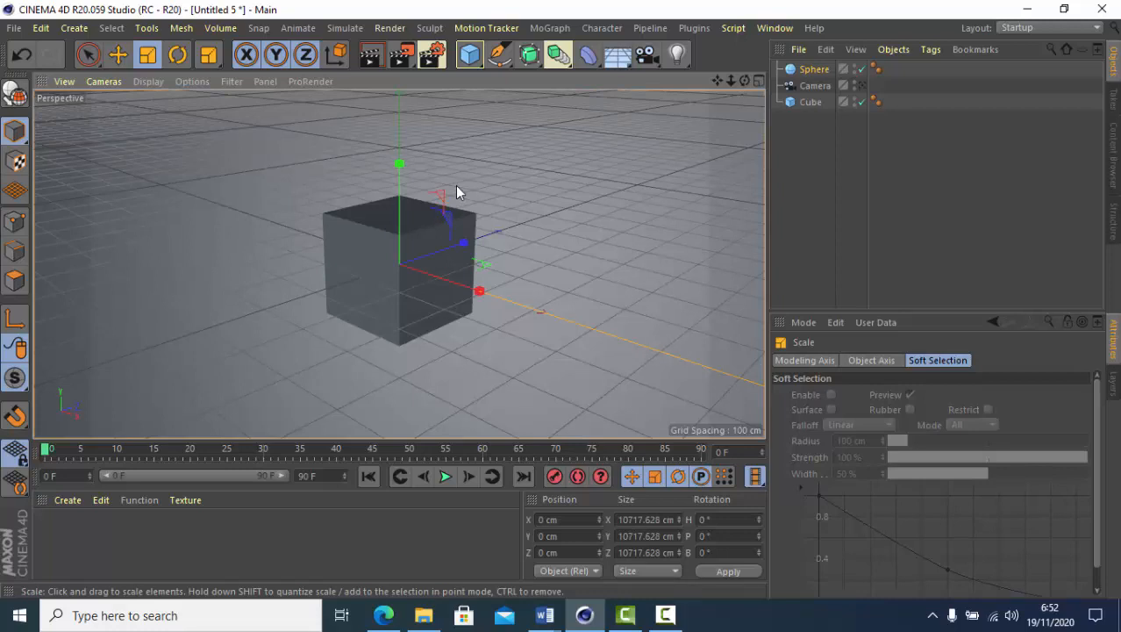
# Step: Add an omni light, raise it along the Y axis to about 273 cm above the cube, and render the view
pyautogui.click(122, 56)
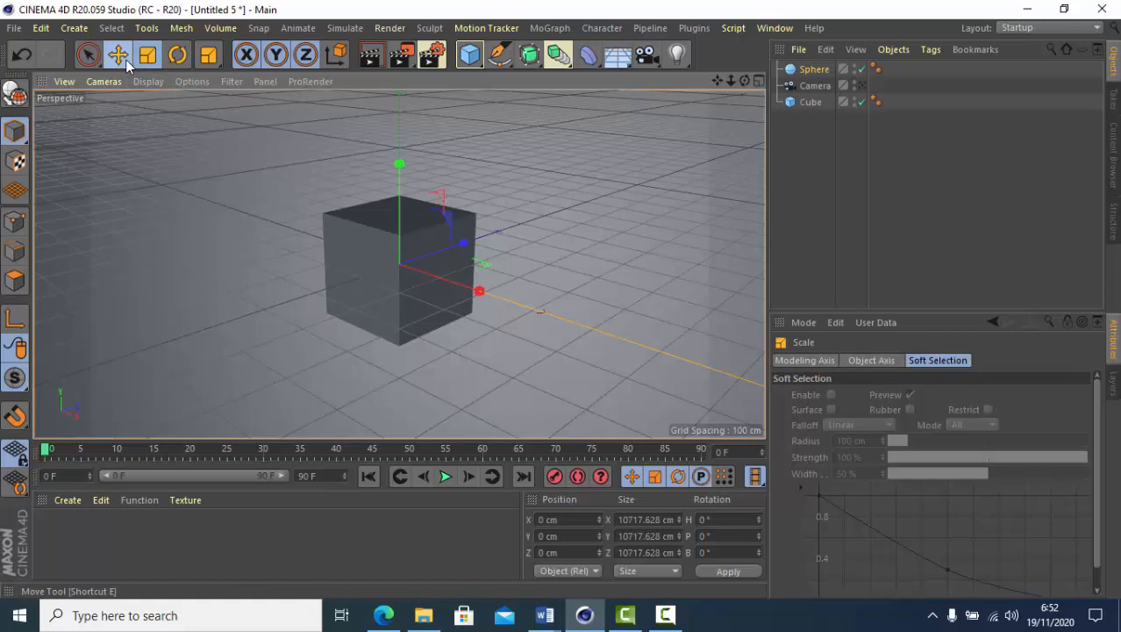
pyautogui.click(690, 64)
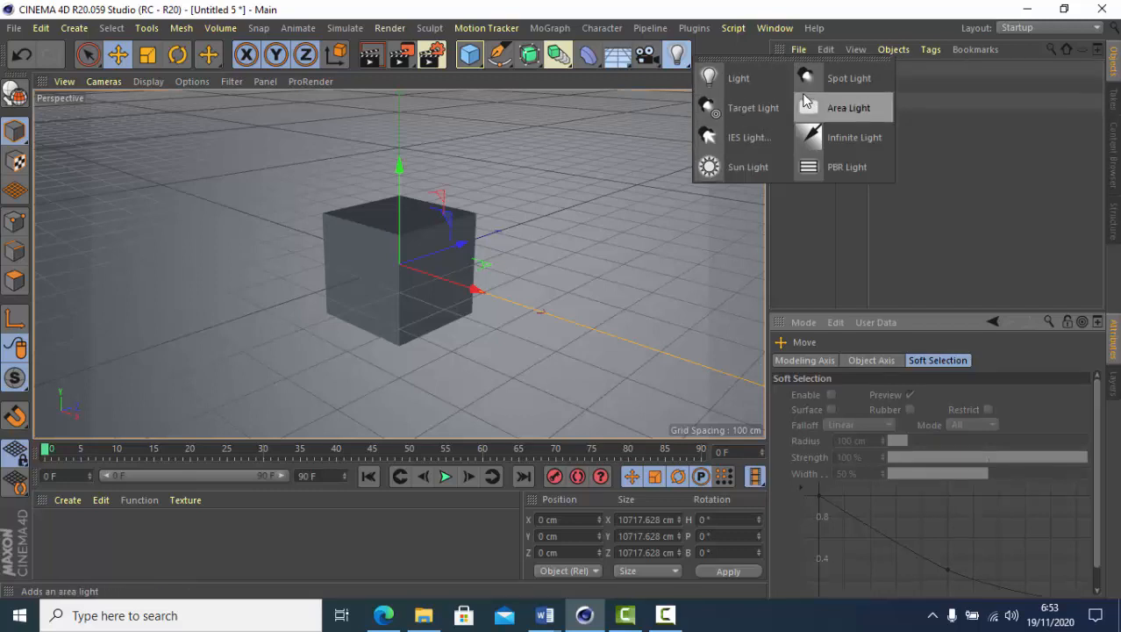
pyautogui.click(752, 85)
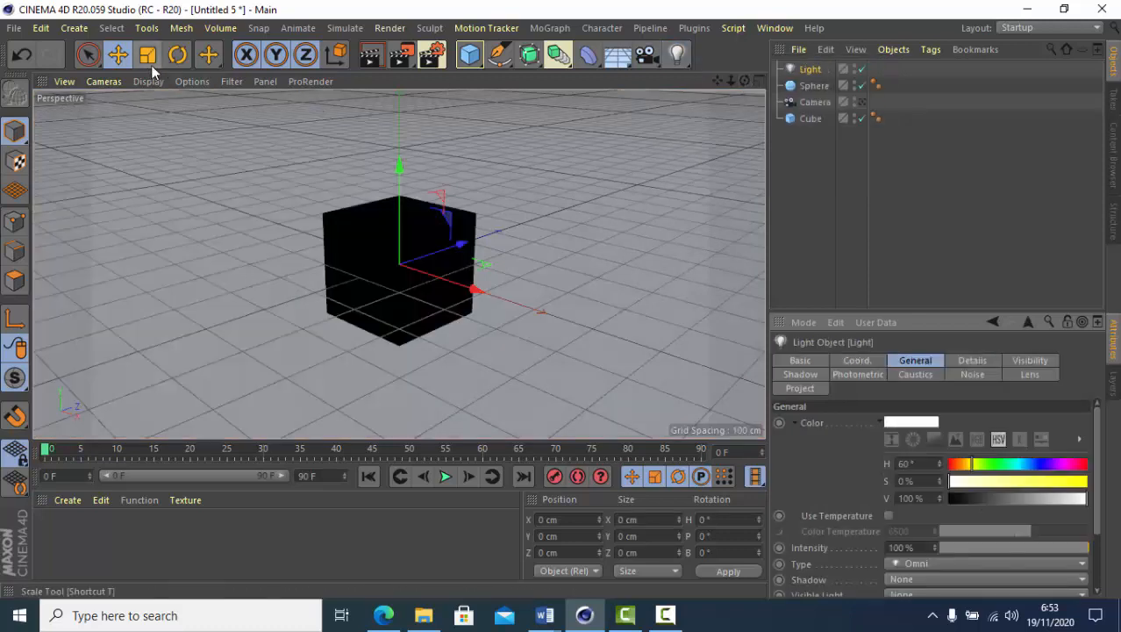
pyautogui.moveTo(400, 168); pyautogui.dragTo(400, 41)
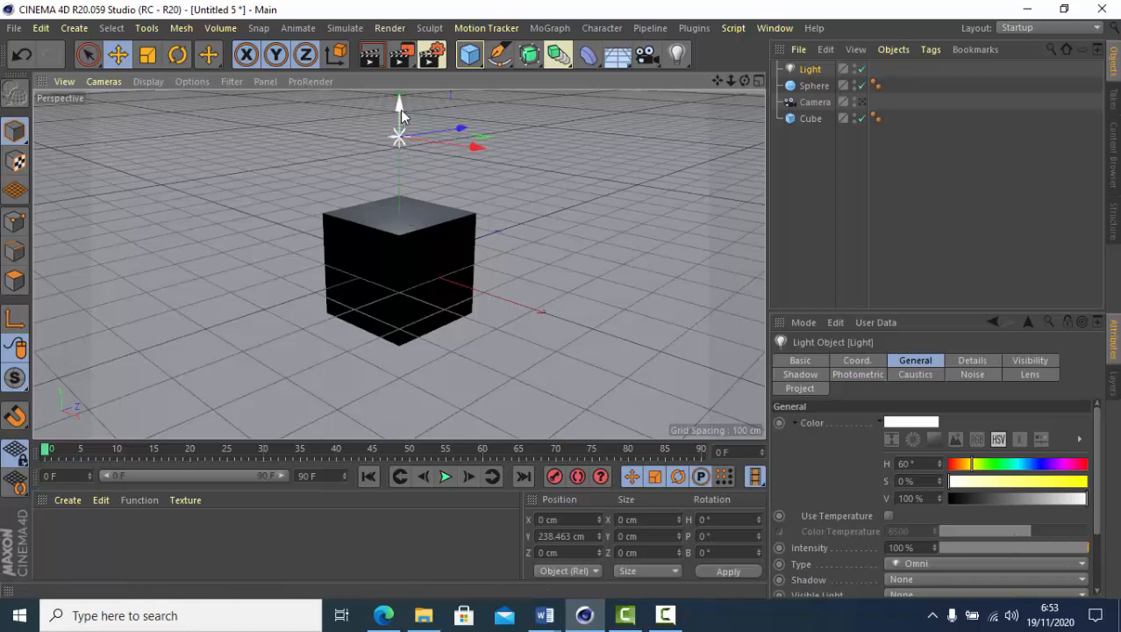
pyautogui.moveTo(400, 113)
pyautogui.mouseDown()
pyautogui.moveTo(407, 161)
pyautogui.moveTo(431, 126)
pyautogui.moveTo(434, 95)
pyautogui.moveTo(437, 106)
pyautogui.moveTo(428, 153)
pyautogui.moveTo(430, 91)
pyautogui.moveTo(400, 109)
pyautogui.mouseUp()
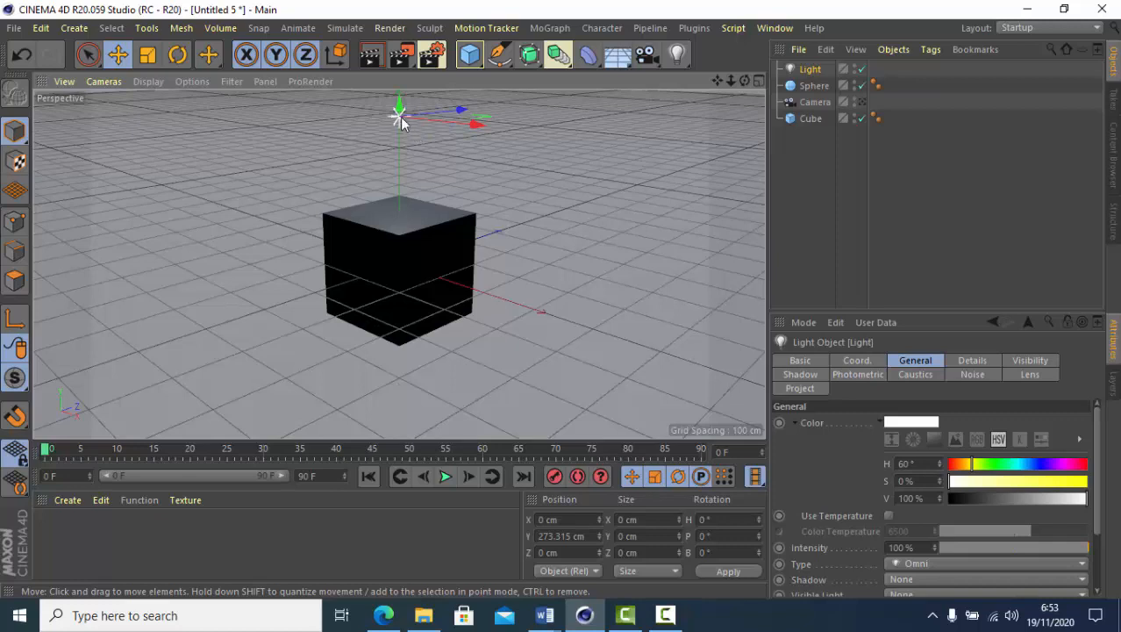
pyautogui.click(374, 56)
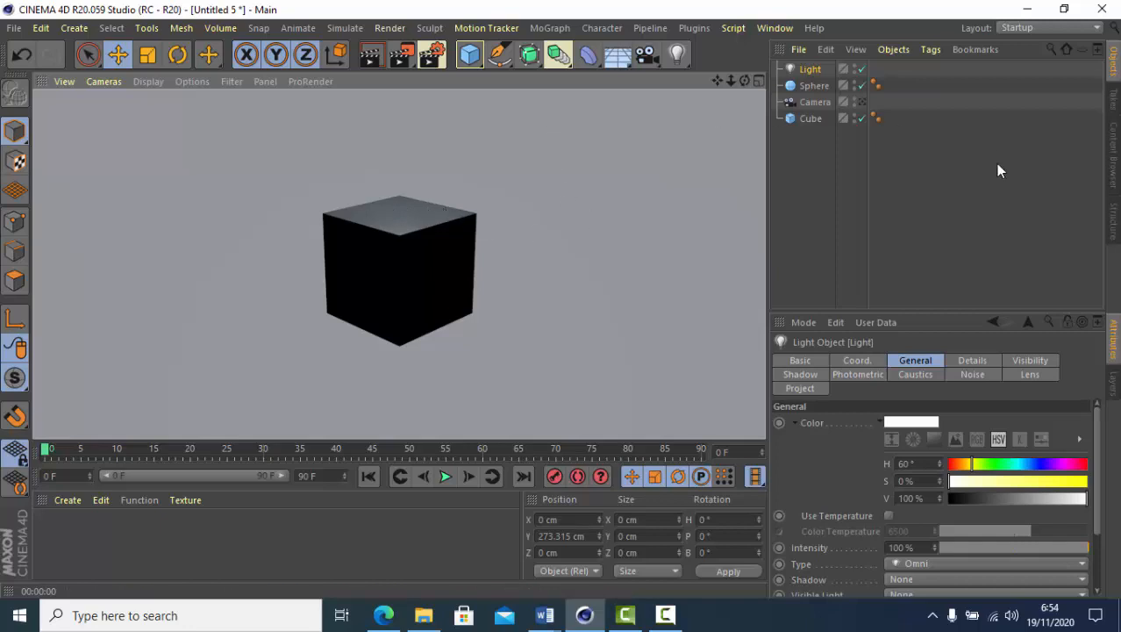
pyautogui.click(795, 211)
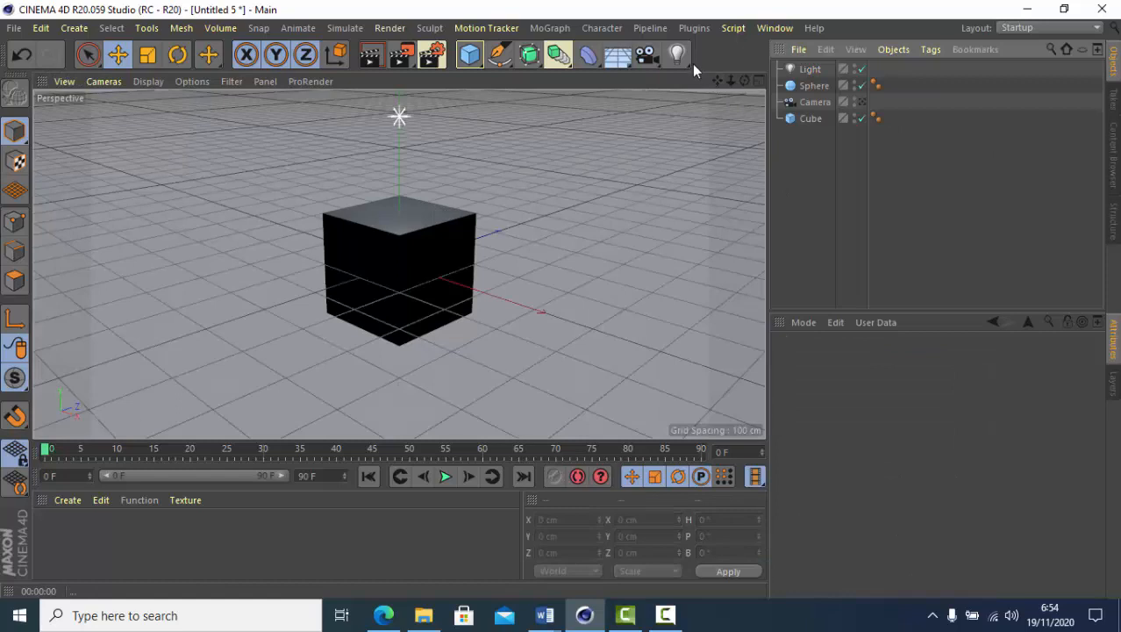
# Step: Add a spot light and place it beyond the cube at about X -960, Y 38, Z 198 cm
pyautogui.click(688, 63)
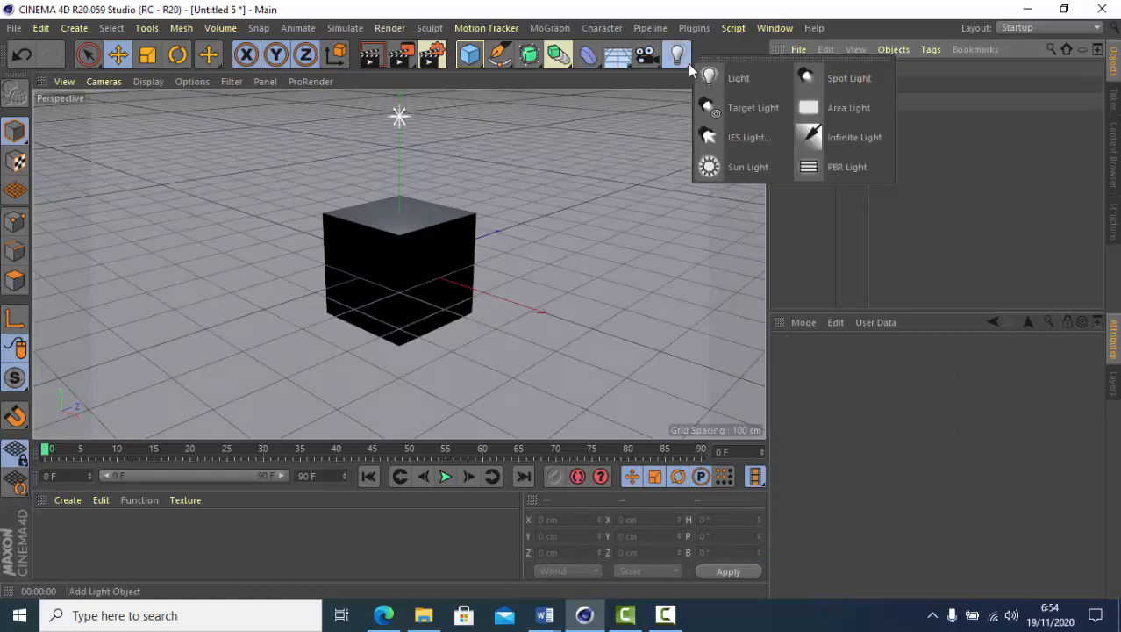
pyautogui.click(829, 79)
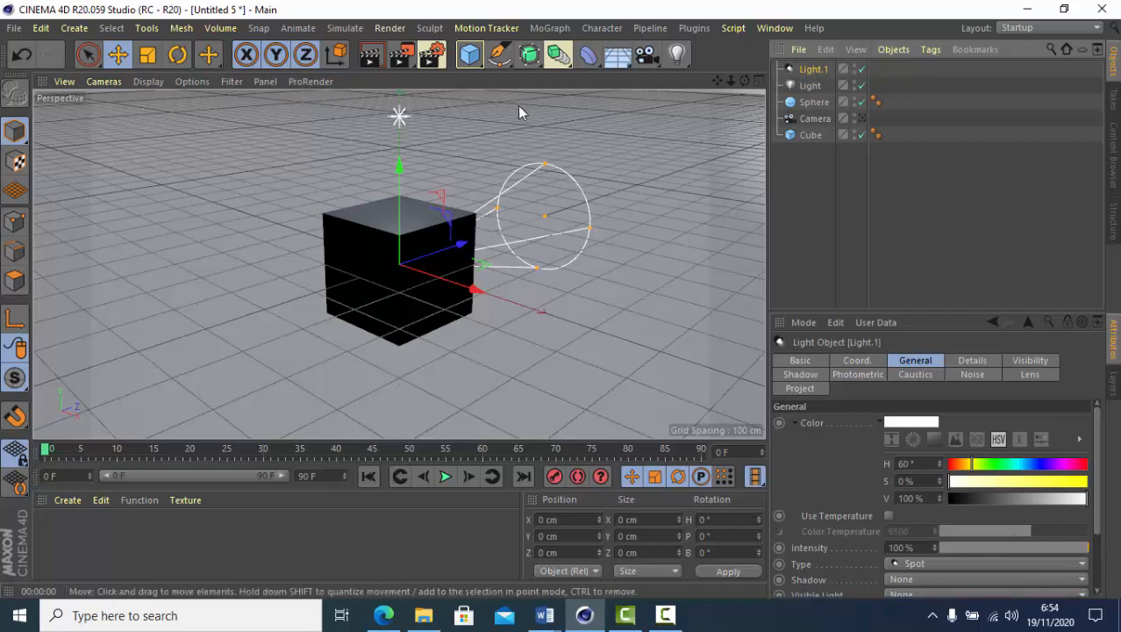
pyautogui.moveTo(508, 245); pyautogui.dragTo(277, 208)
pyautogui.moveTo(304, 154); pyautogui.dragTo(302, 165)
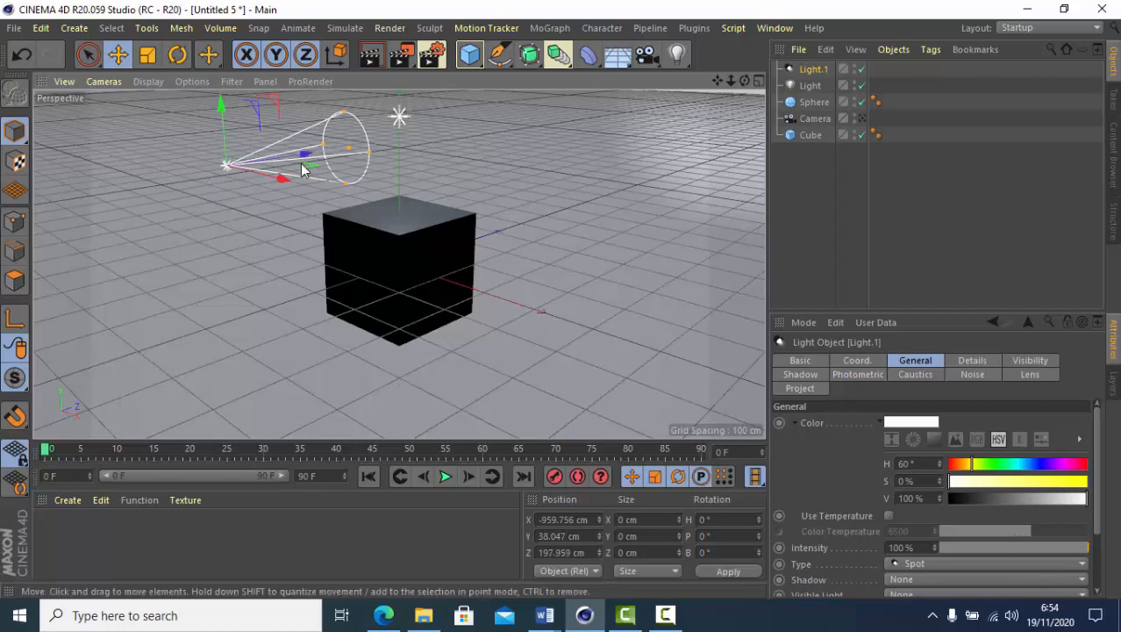
# Step: Tilt the spot light to about -31.6° pitch and move it to about X -957, Y 227, Z -109 cm
pyautogui.click(177, 55)
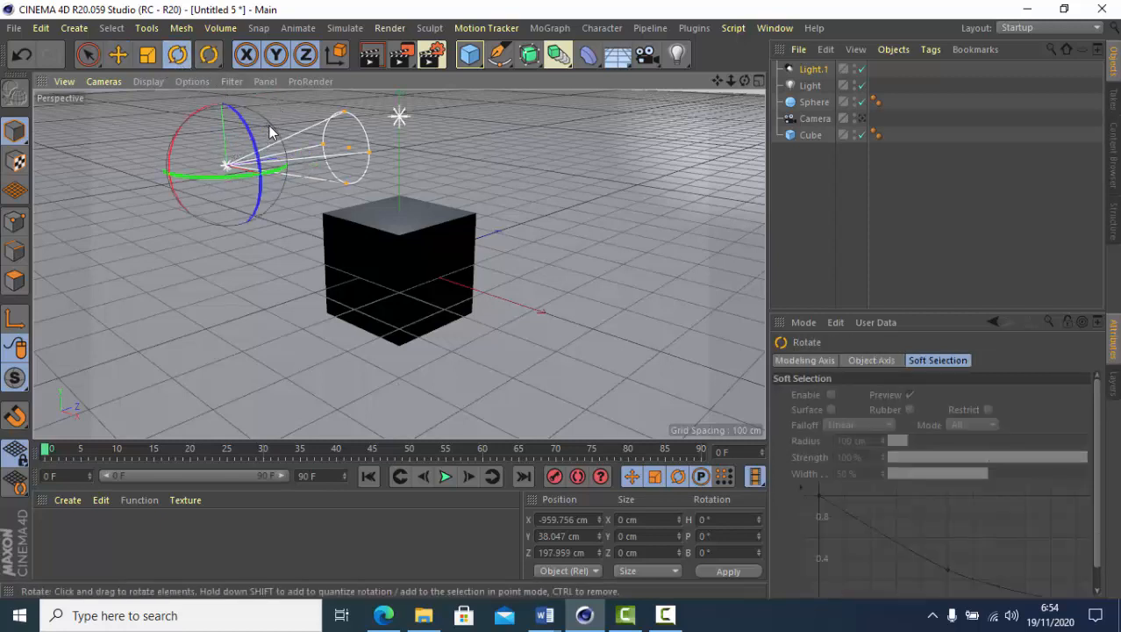
pyautogui.moveTo(258, 156); pyautogui.dragTo(250, 170)
pyautogui.moveTo(178, 145); pyautogui.dragTo(204, 124)
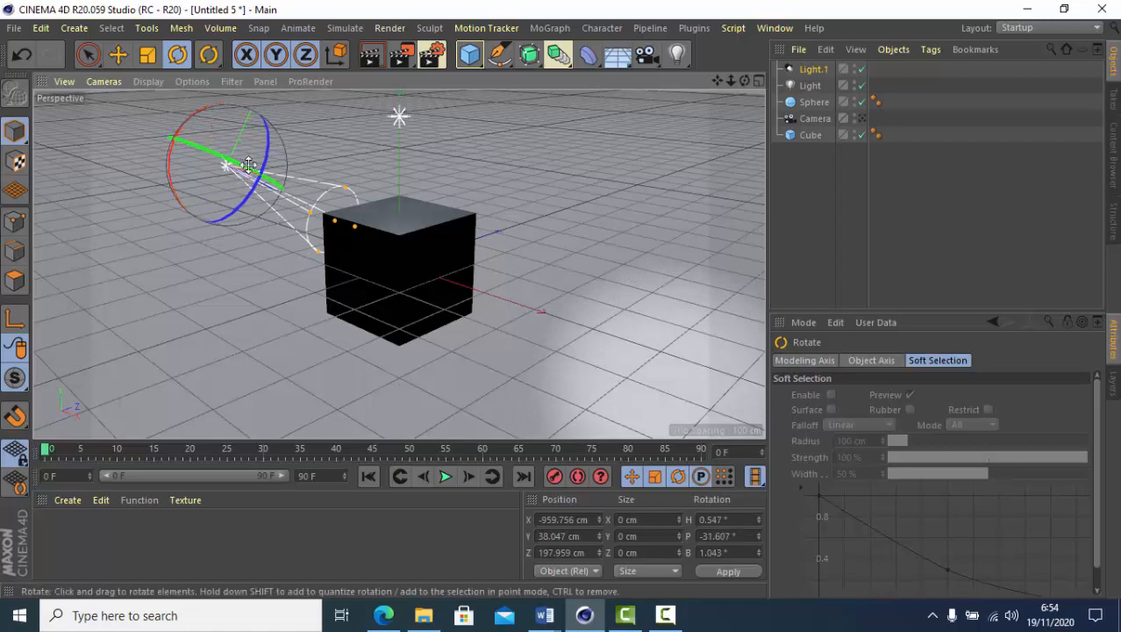
pyautogui.click(119, 56)
pyautogui.moveTo(294, 206); pyautogui.dragTo(194, 169)
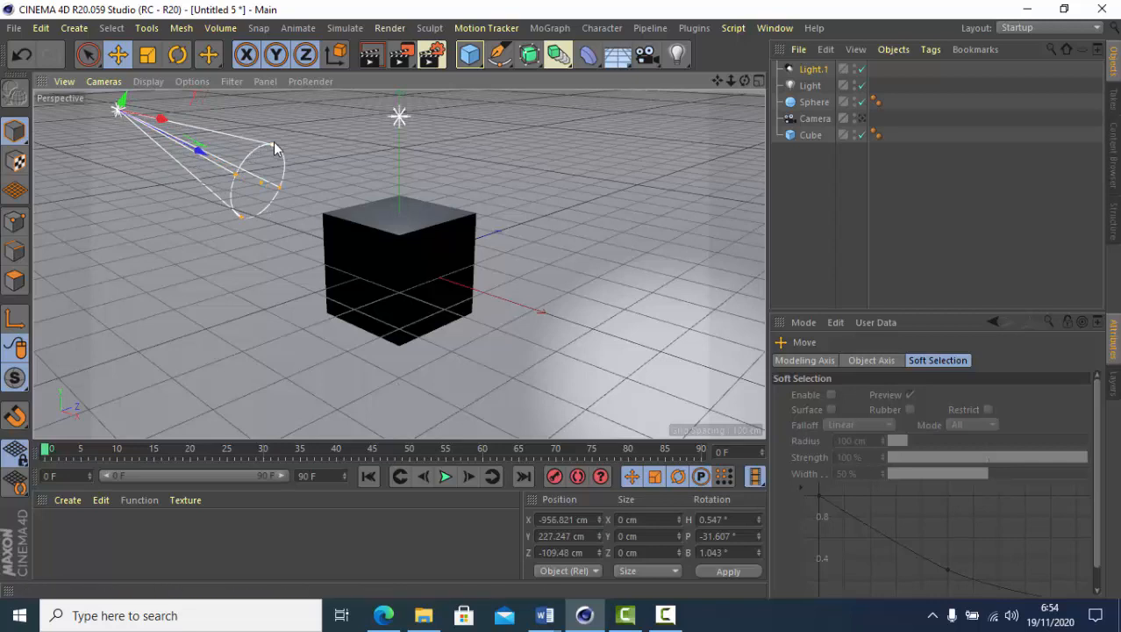
# Step: Widen the spot light's cone slightly and render the view
pyautogui.moveTo(276, 141)
pyautogui.mouseDown()
pyautogui.moveTo(294, 121)
pyautogui.moveTo(280, 145)
pyautogui.mouseUp()
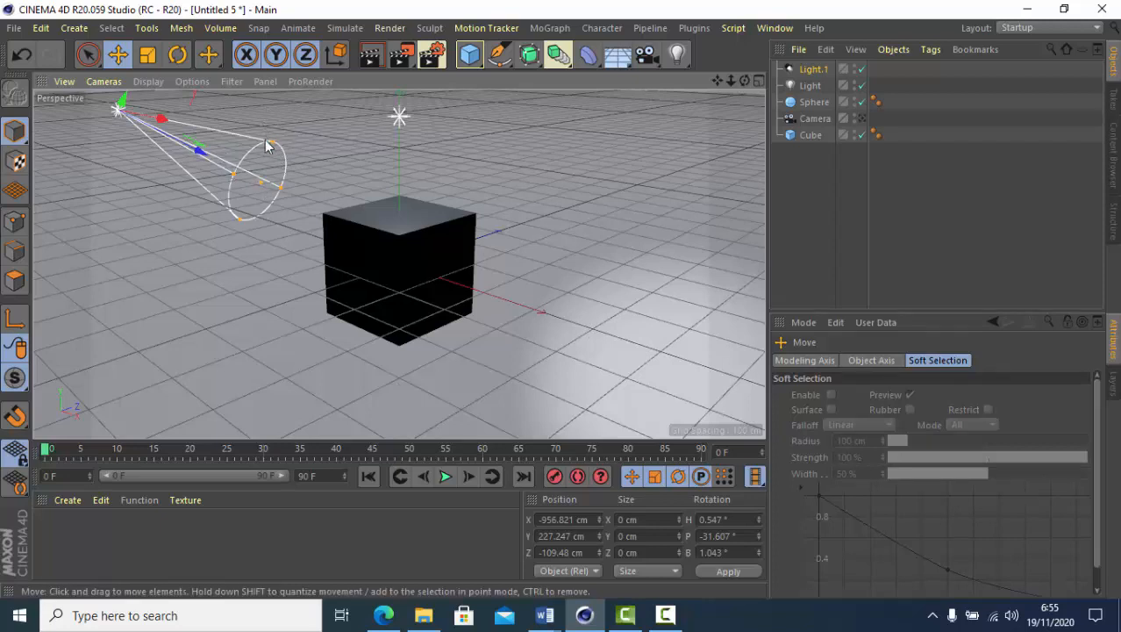
pyautogui.moveTo(273, 147); pyautogui.dragTo(341, 124)
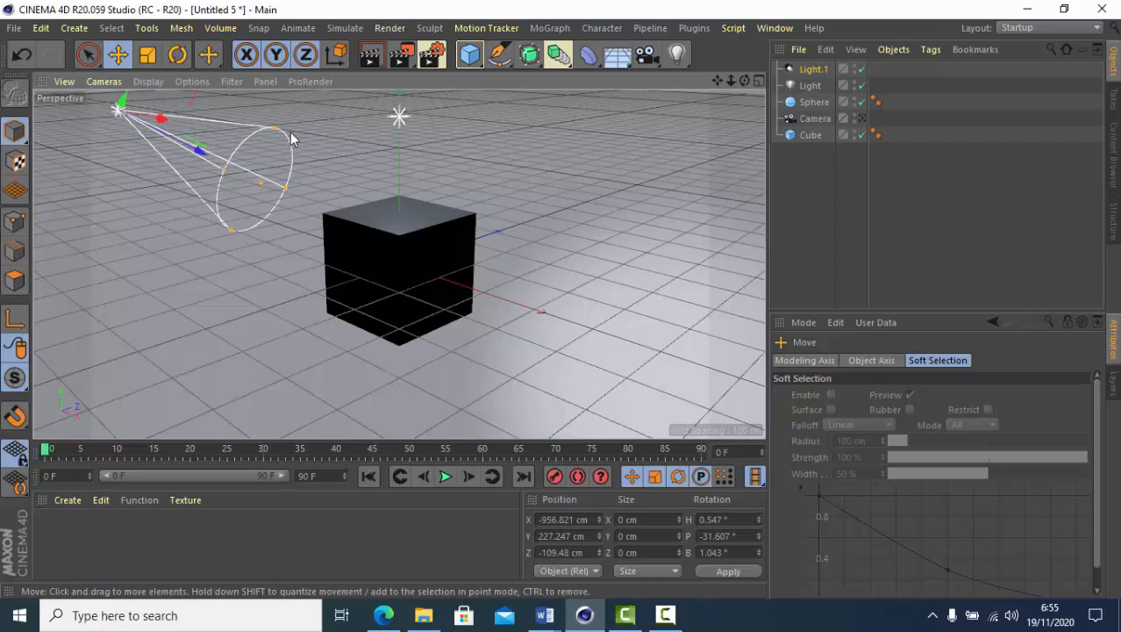
pyautogui.click(375, 64)
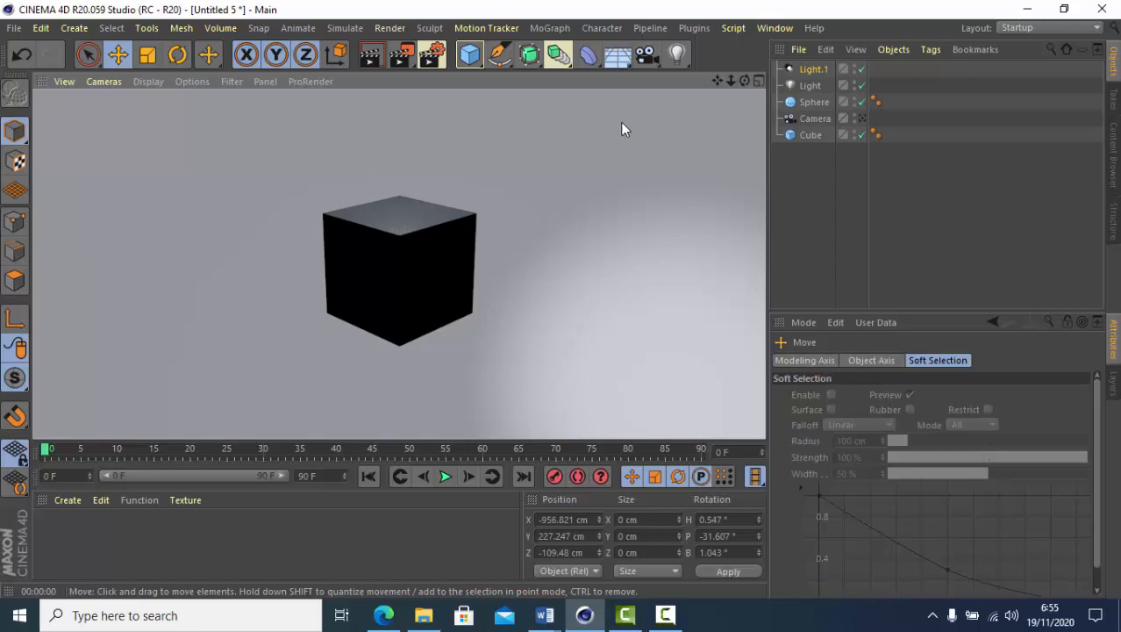
pyautogui.click(792, 181)
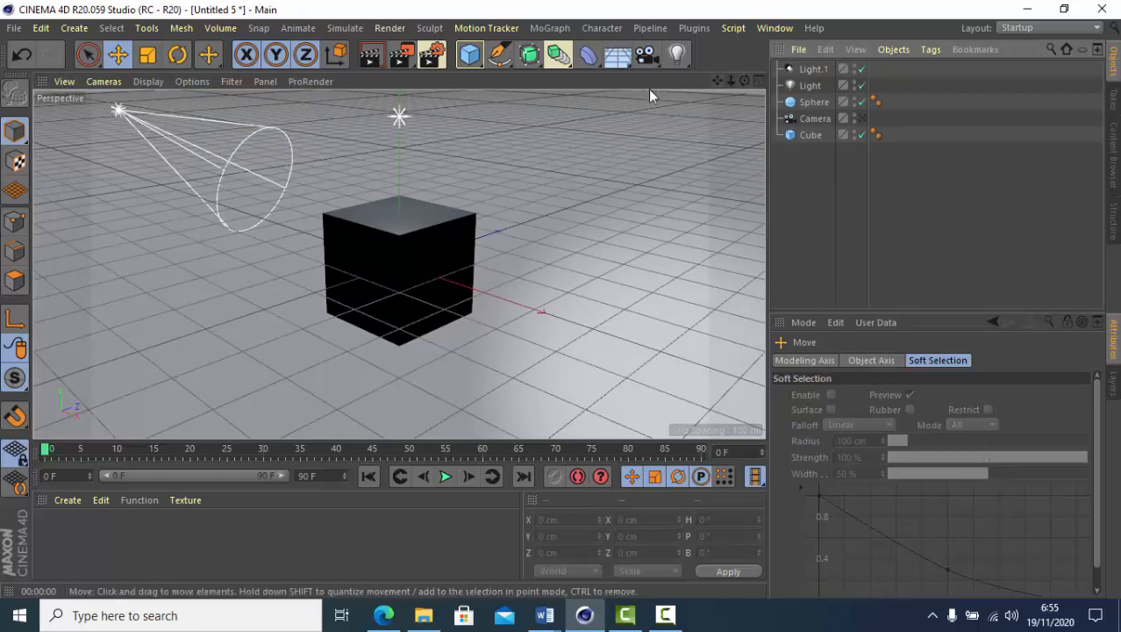
# Step: Add a target light to the scene
pyautogui.click(689, 66)
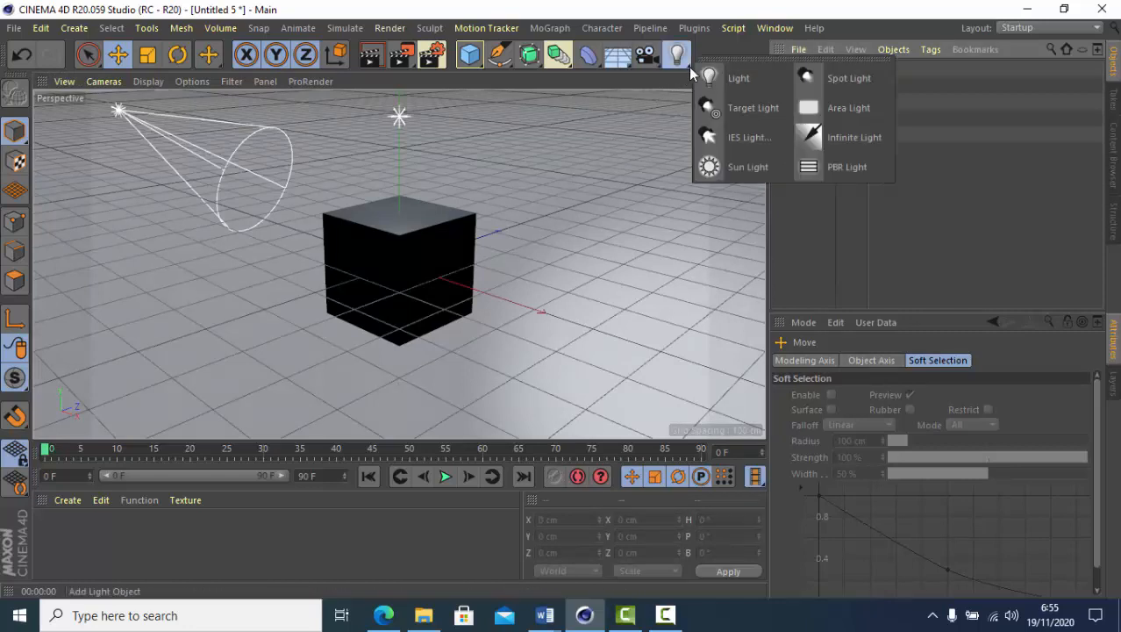
pyautogui.click(736, 106)
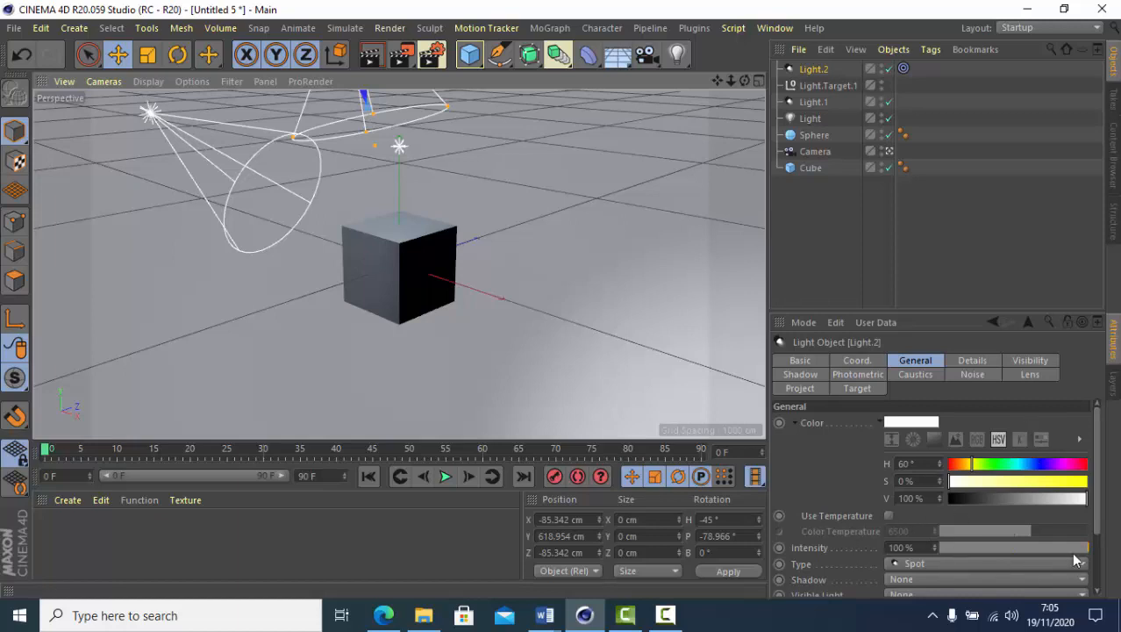
# Step: Review the target light's type options and set its shadow to Area
pyautogui.moveTo(1097, 533); pyautogui.dragTo(1104, 581)
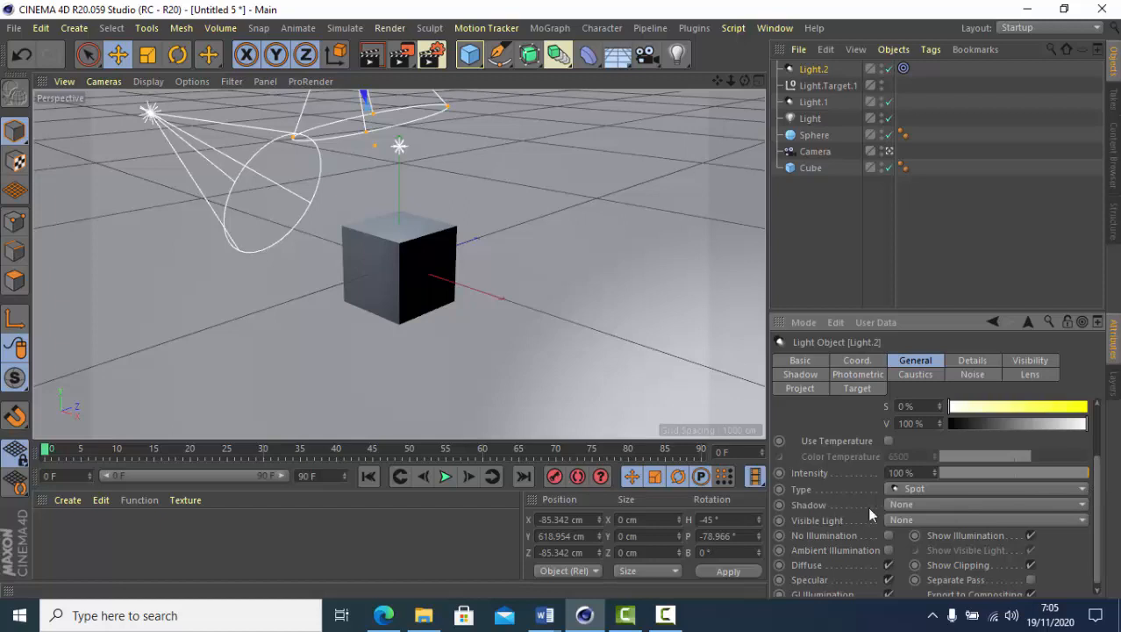
pyautogui.click(1079, 488)
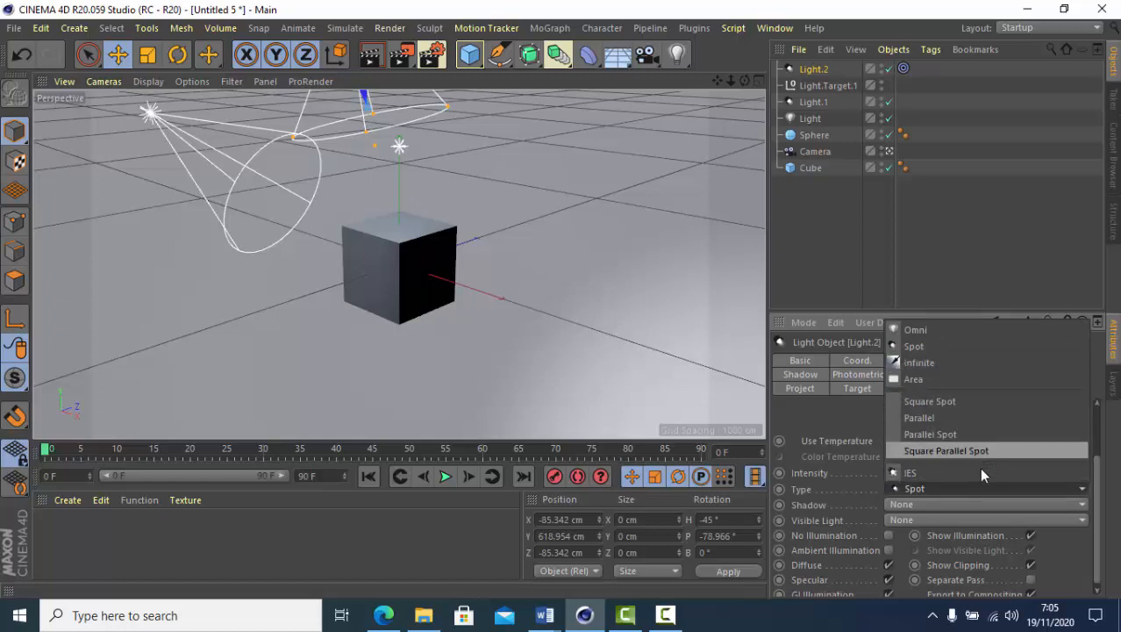
pyautogui.click(719, 387)
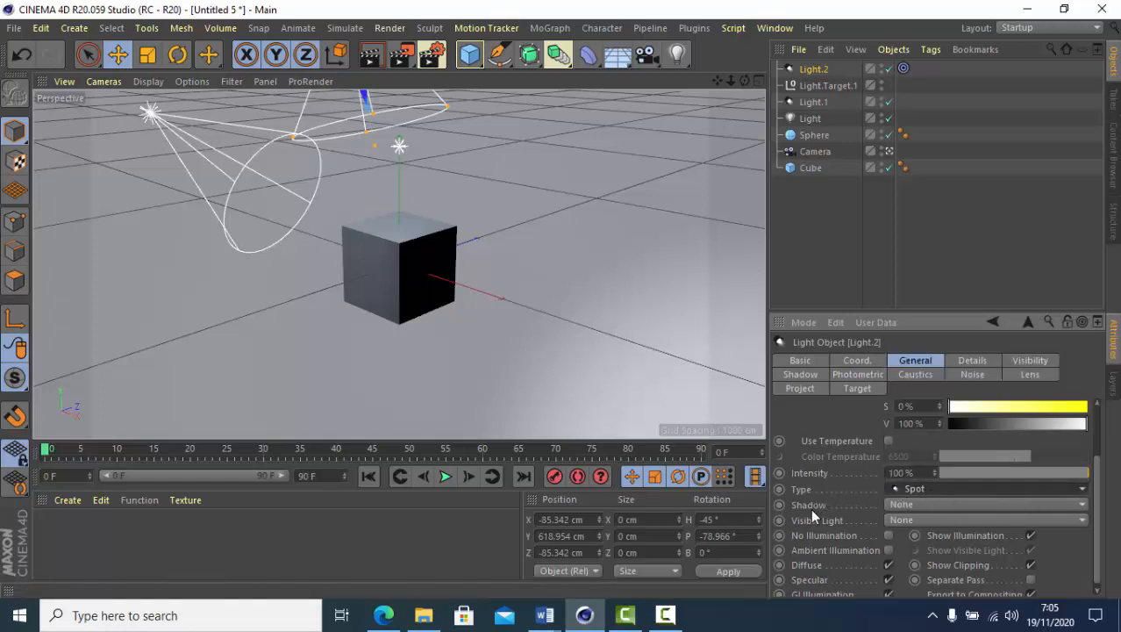
pyautogui.click(1081, 507)
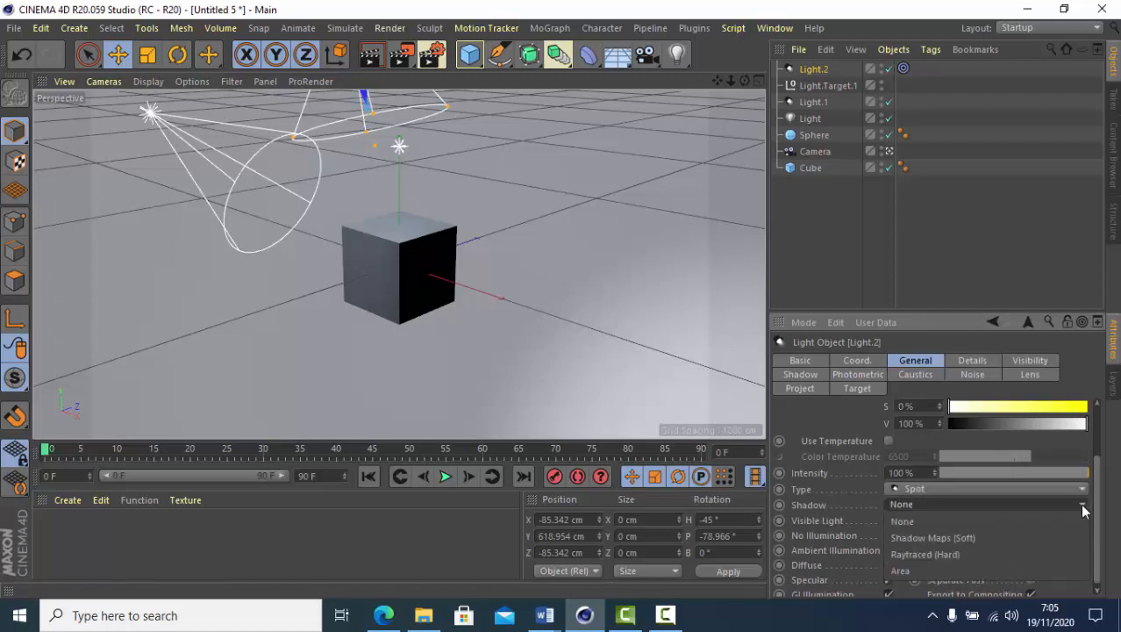
pyautogui.click(914, 568)
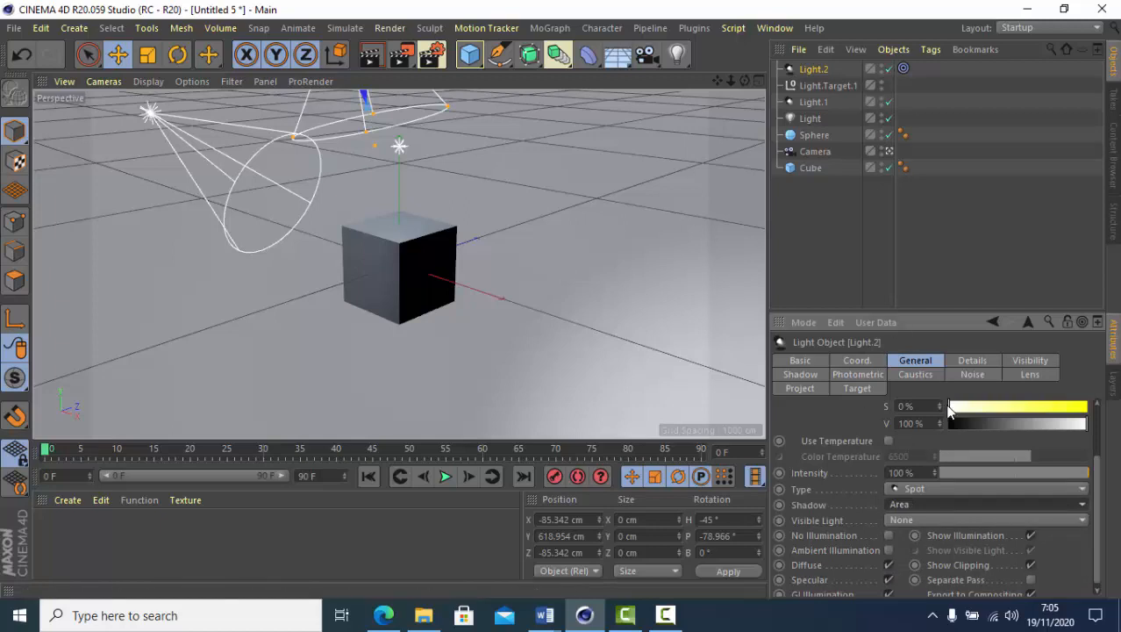
# Step: Tint the target light yellow with about 80% saturation and 96% value
pyautogui.moveTo(949, 408); pyautogui.dragTo(999, 409)
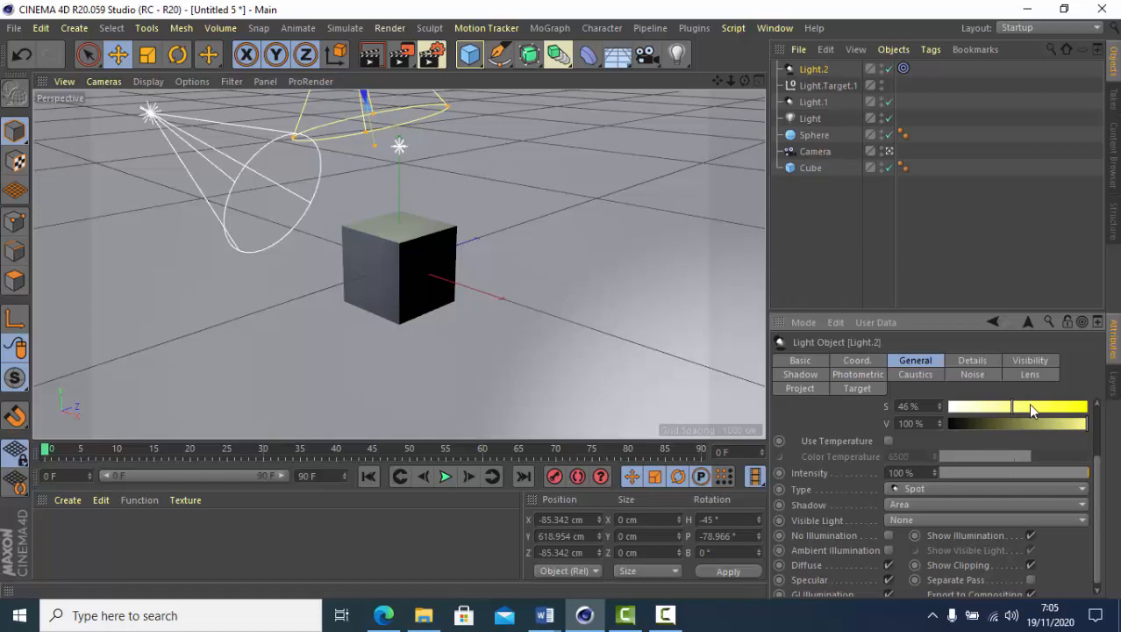
pyautogui.moveTo(1011, 407)
pyautogui.mouseDown()
pyautogui.moveTo(1074, 436)
pyautogui.moveTo(1085, 430)
pyautogui.moveTo(1051, 416)
pyautogui.mouseUp()
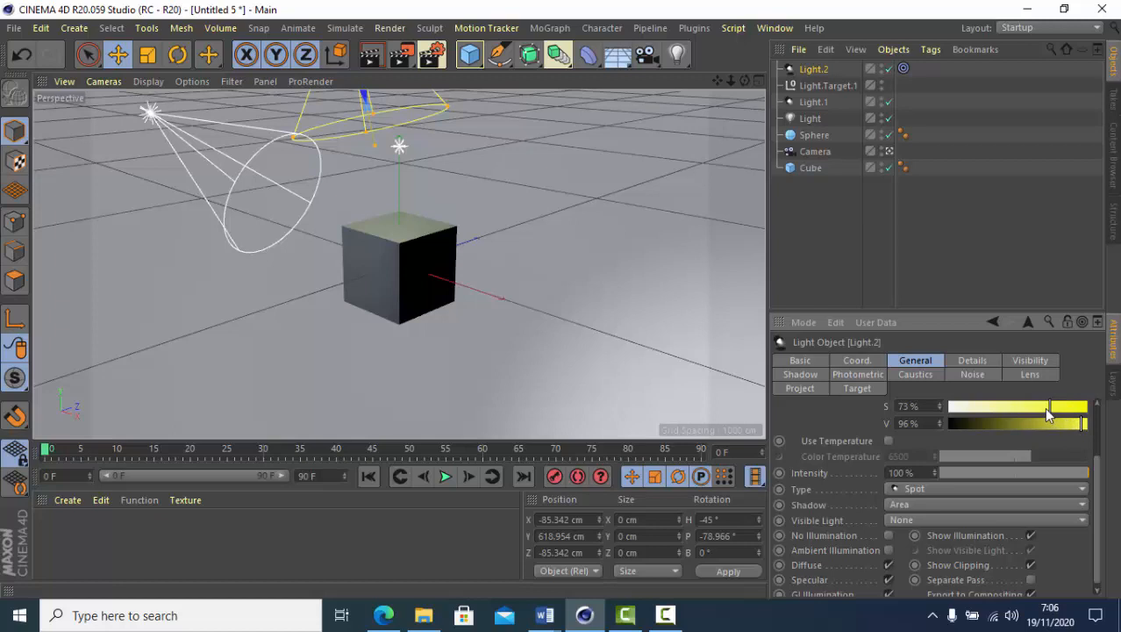
pyautogui.moveTo(1051, 411); pyautogui.dragTo(1061, 410)
# Step: Move the target light away from the cube to about X -536, Y 286, Z -536 cm and widen its cone
pyautogui.moveTo(365, 98); pyautogui.dragTo(403, 184)
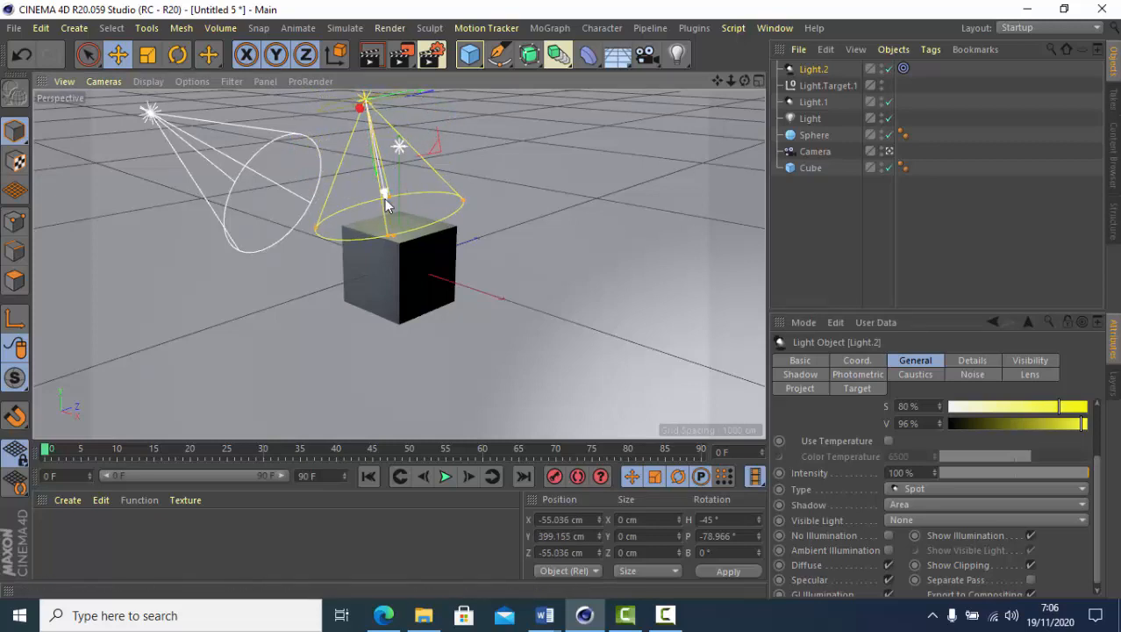
pyautogui.moveTo(384, 198); pyautogui.dragTo(394, 203)
pyautogui.moveTo(441, 106); pyautogui.dragTo(184, 117)
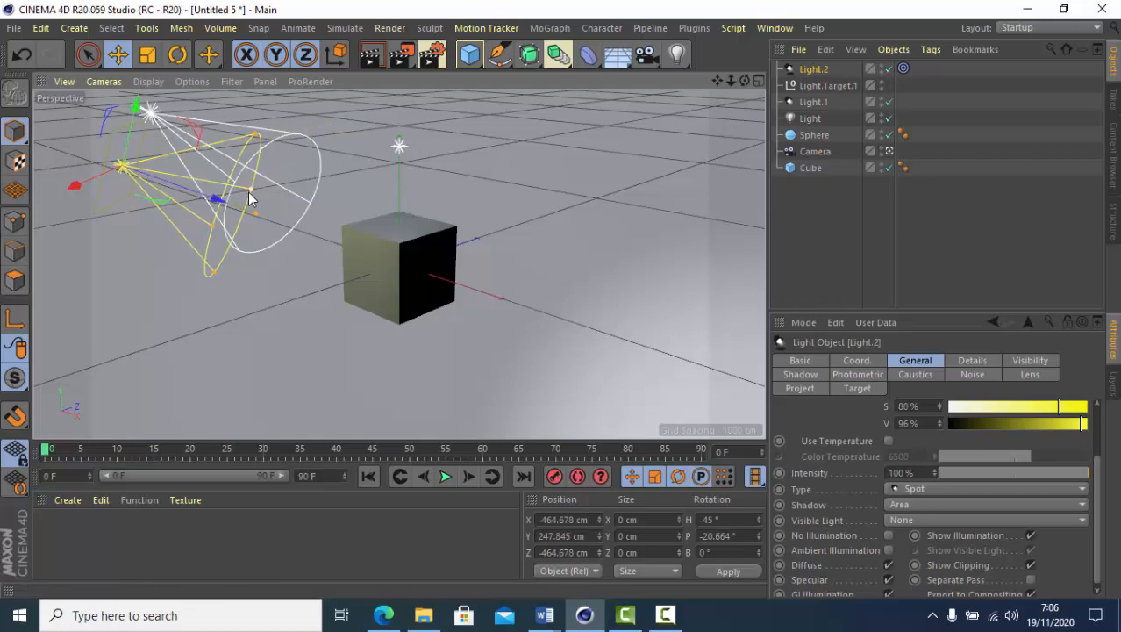
pyautogui.moveTo(255, 208); pyautogui.dragTo(333, 242)
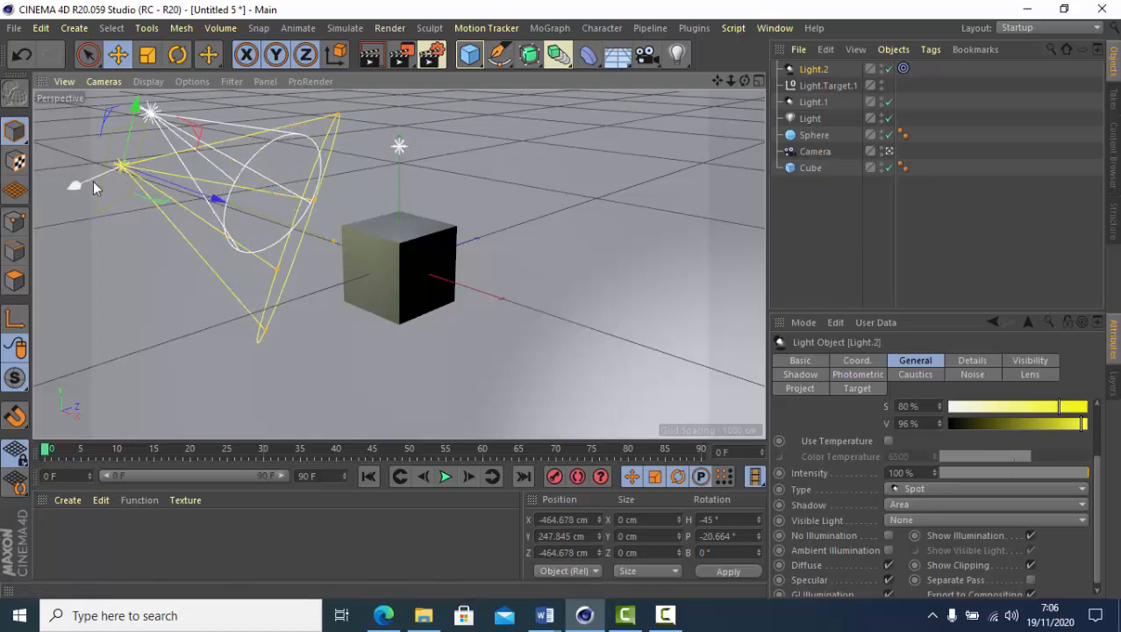
pyautogui.moveTo(221, 203); pyautogui.dragTo(179, 177)
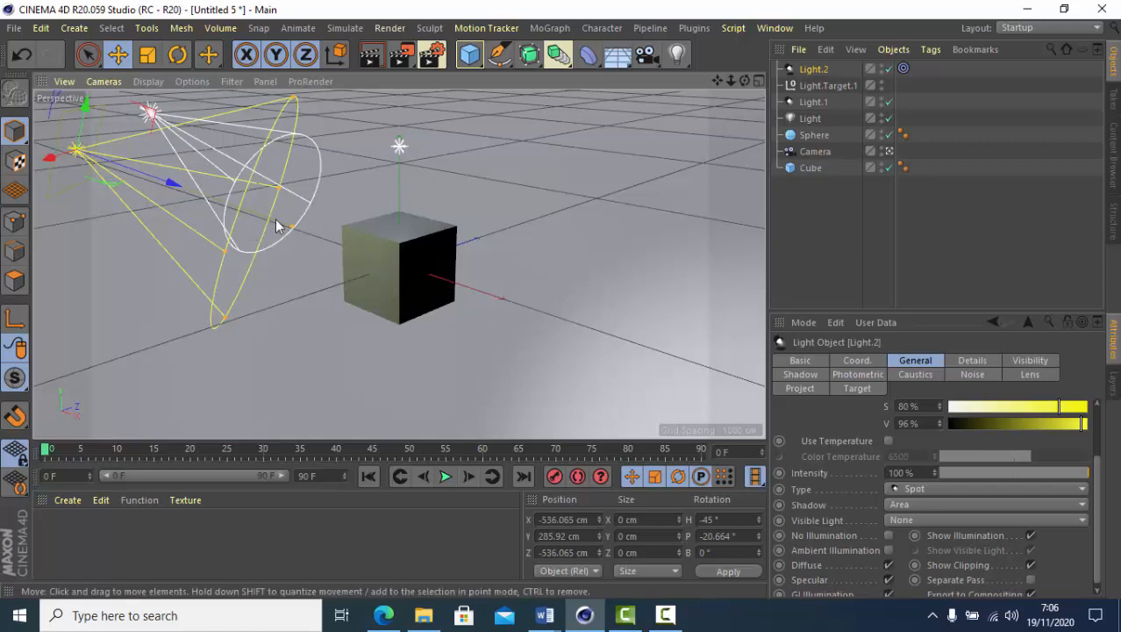
# Step: Raise the target light to about X -513, Y 371, Z -513 cm with its cone reaching the cube, and render the view
pyautogui.moveTo(294, 231); pyautogui.dragTo(337, 249)
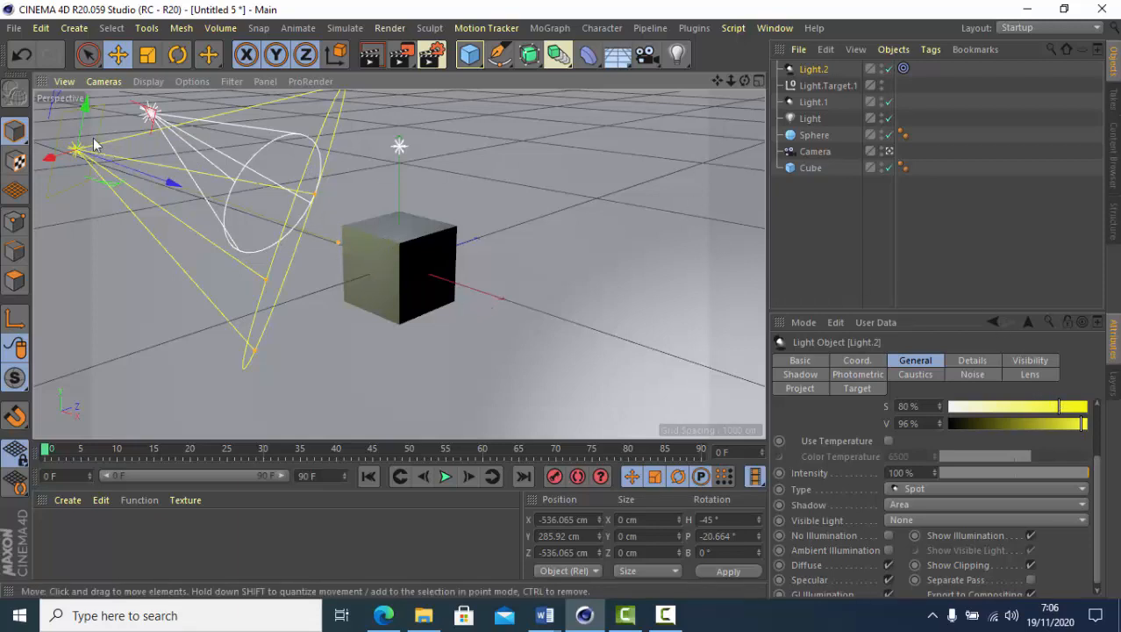
pyautogui.moveTo(87, 112); pyautogui.dragTo(102, 78)
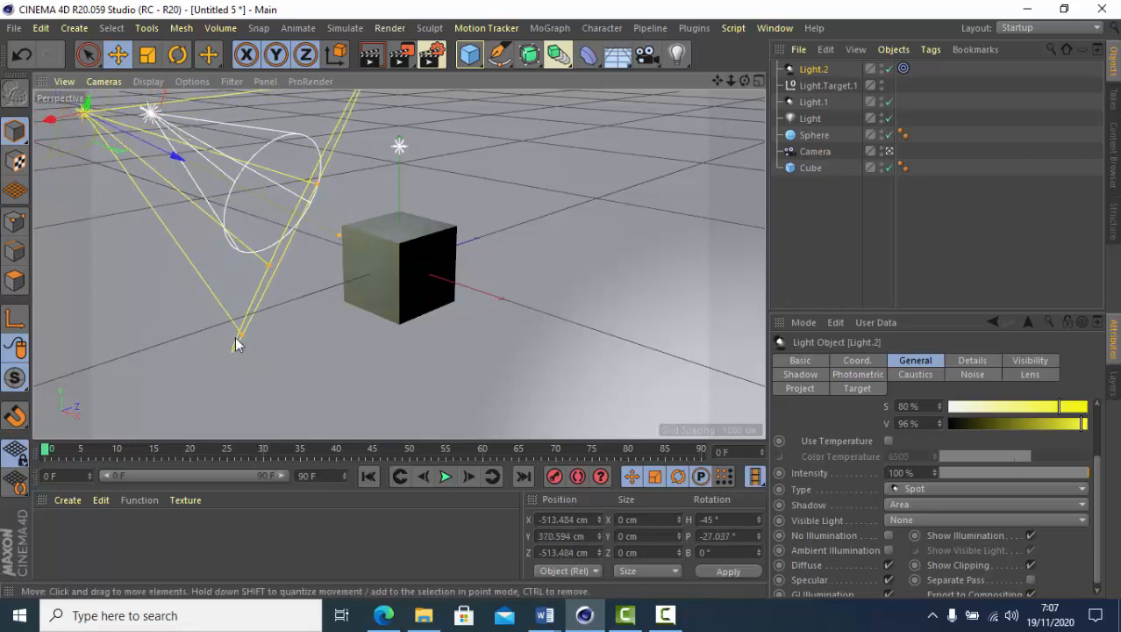
pyautogui.moveTo(242, 335); pyautogui.dragTo(257, 325)
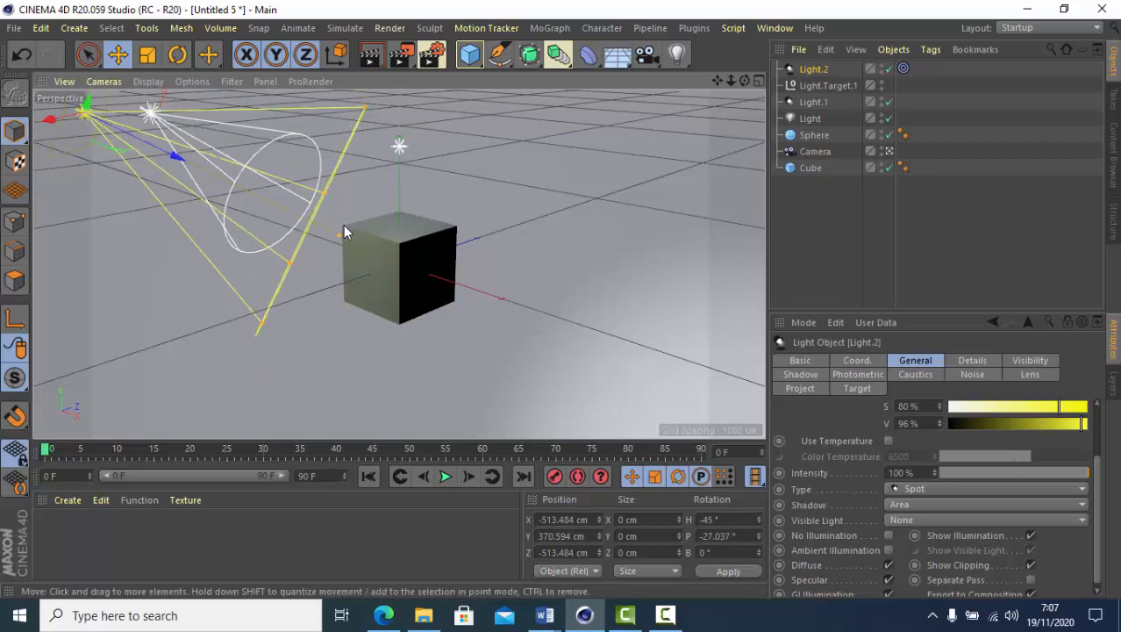
pyautogui.moveTo(338, 233); pyautogui.dragTo(353, 253)
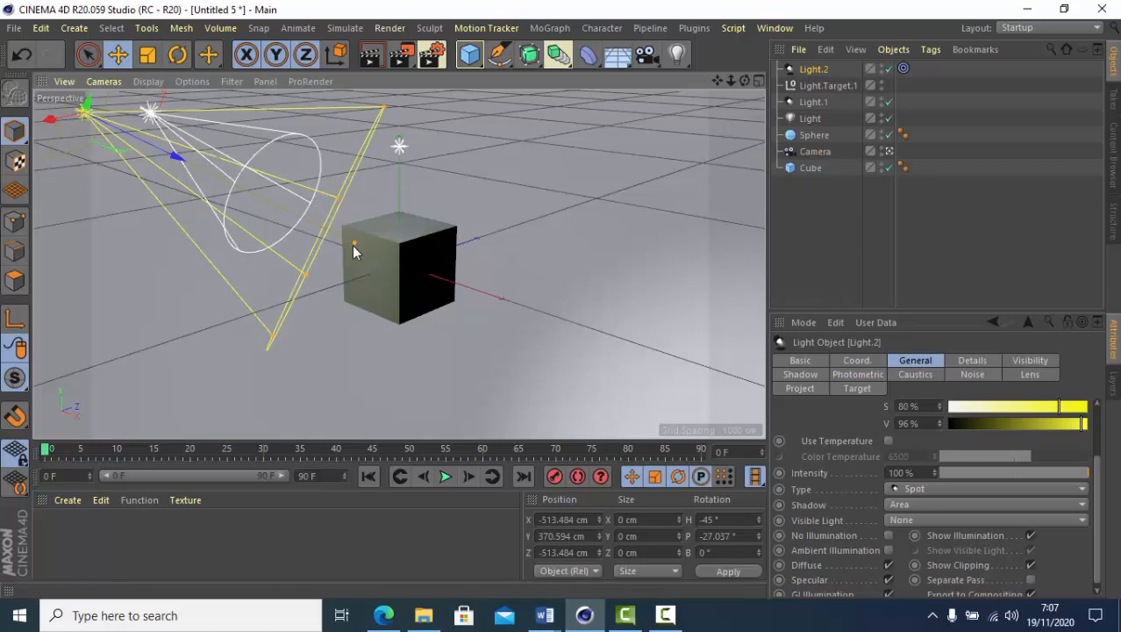
pyautogui.click(370, 63)
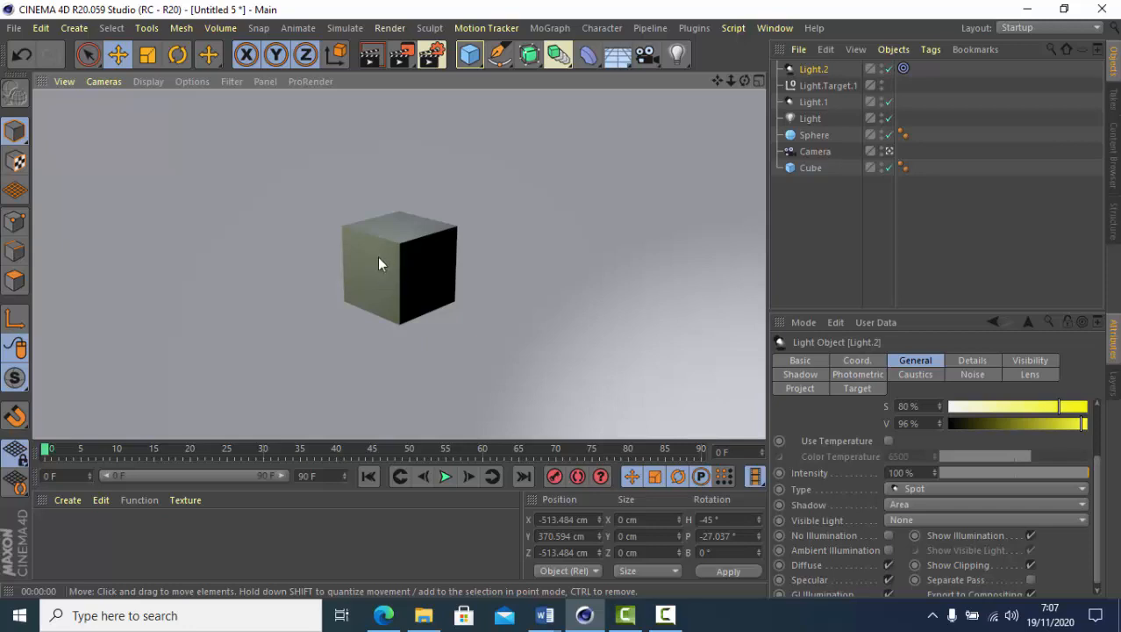
pyautogui.click(821, 221)
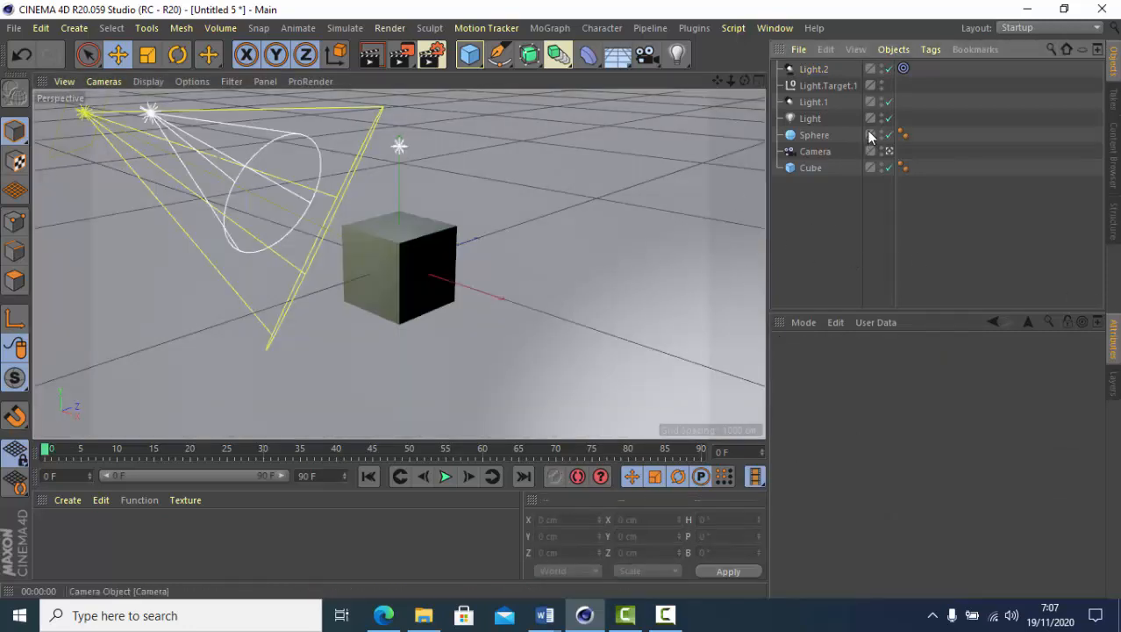
# Step: Shift the target light to about X -533, Y 371, Z -494 cm and set its colour value to about 97%
pyautogui.click(816, 69)
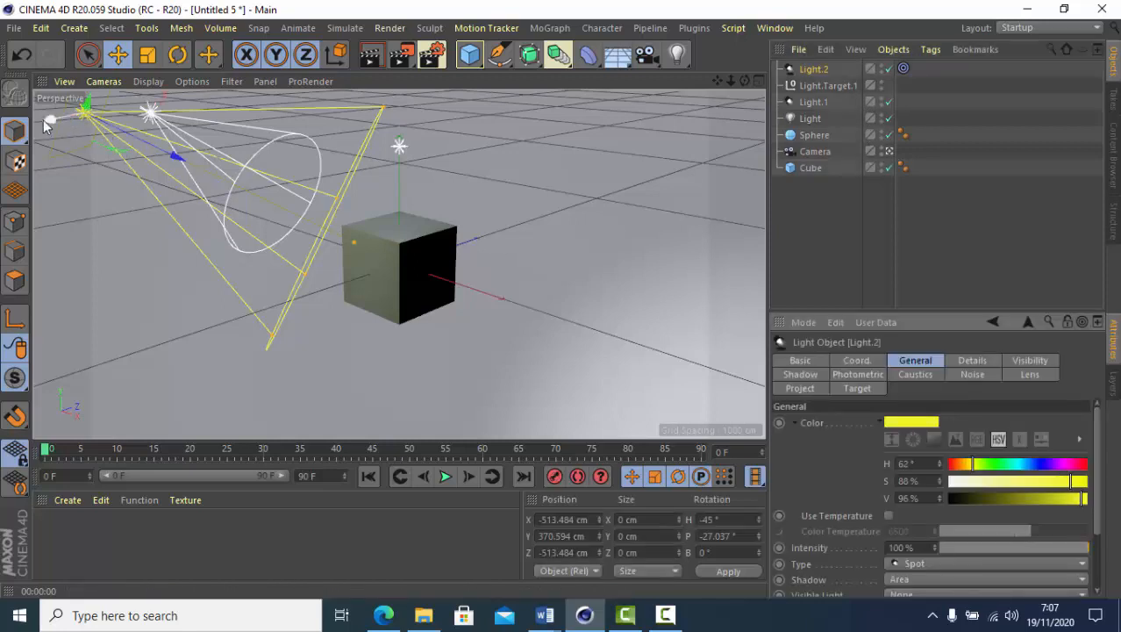
pyautogui.moveTo(50, 120); pyautogui.dragTo(62, 142)
pyautogui.moveTo(1058, 496); pyautogui.dragTo(1064, 500)
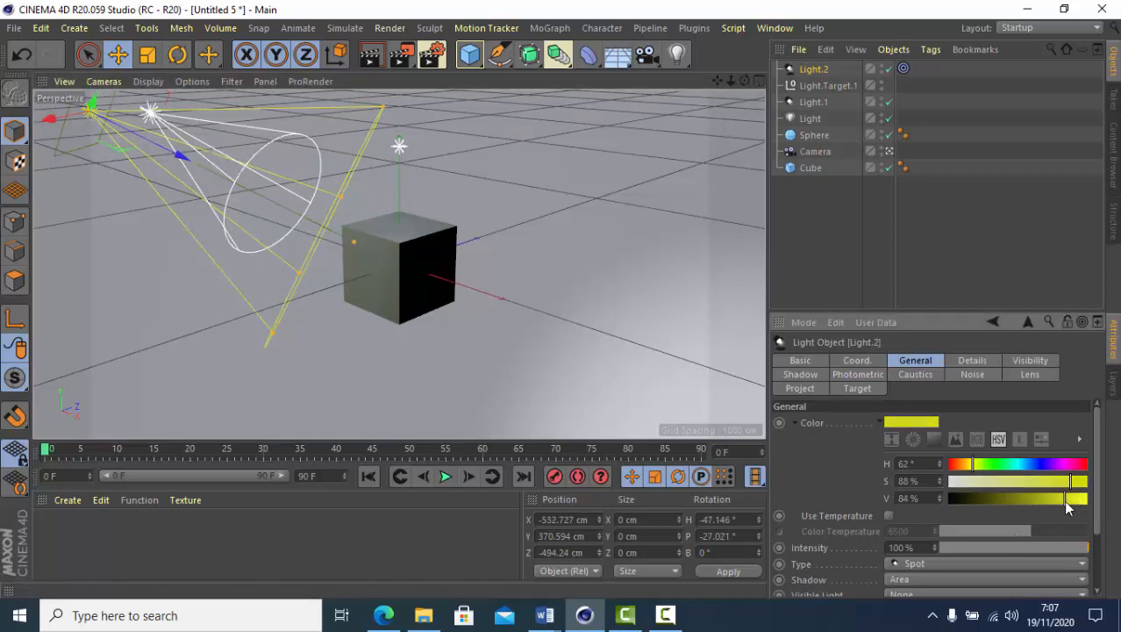
pyautogui.moveTo(1066, 502); pyautogui.dragTo(1088, 504)
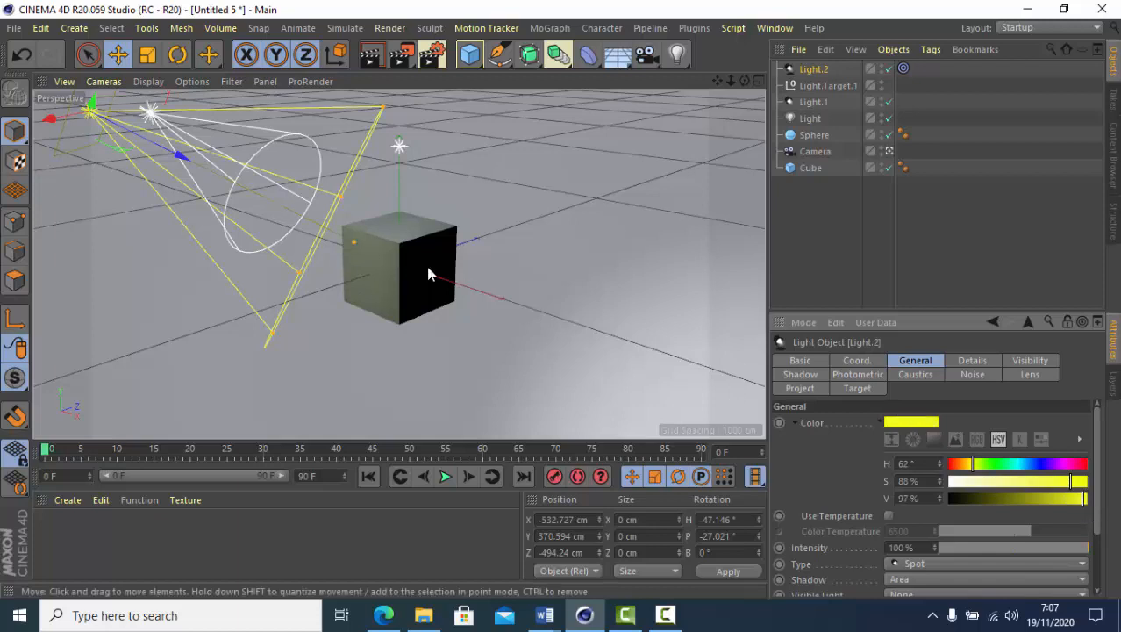
# Step: Extend the target light's cone so that it reaches through the cube
pyautogui.moveTo(351, 241); pyautogui.dragTo(426, 262)
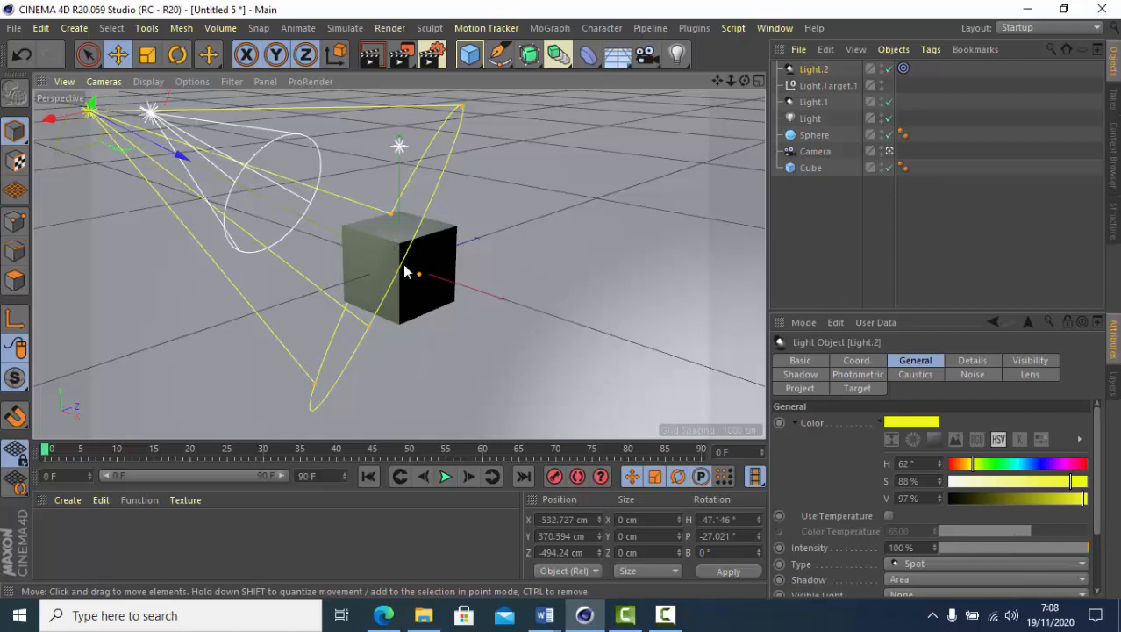
pyautogui.moveTo(420, 277)
pyautogui.mouseDown()
pyautogui.moveTo(466, 296)
pyautogui.moveTo(391, 281)
pyautogui.moveTo(406, 287)
pyautogui.mouseUp()
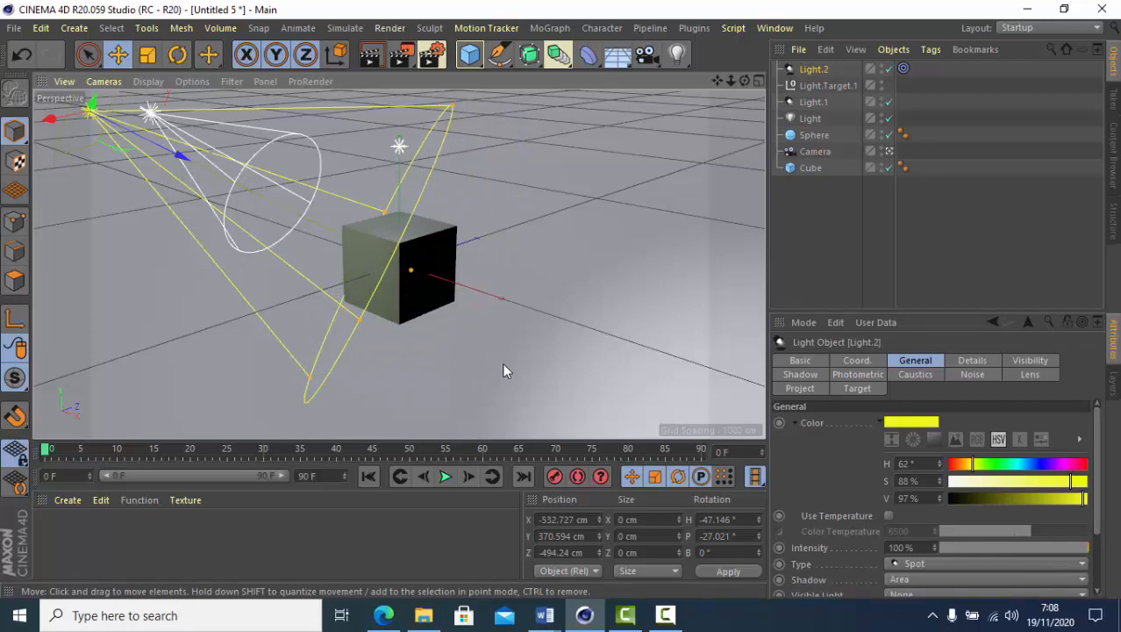
# Step: Add a plane under the cube at about Y -103 cm and enlarge it to about 896 by 1010 cm
pyautogui.click(483, 66)
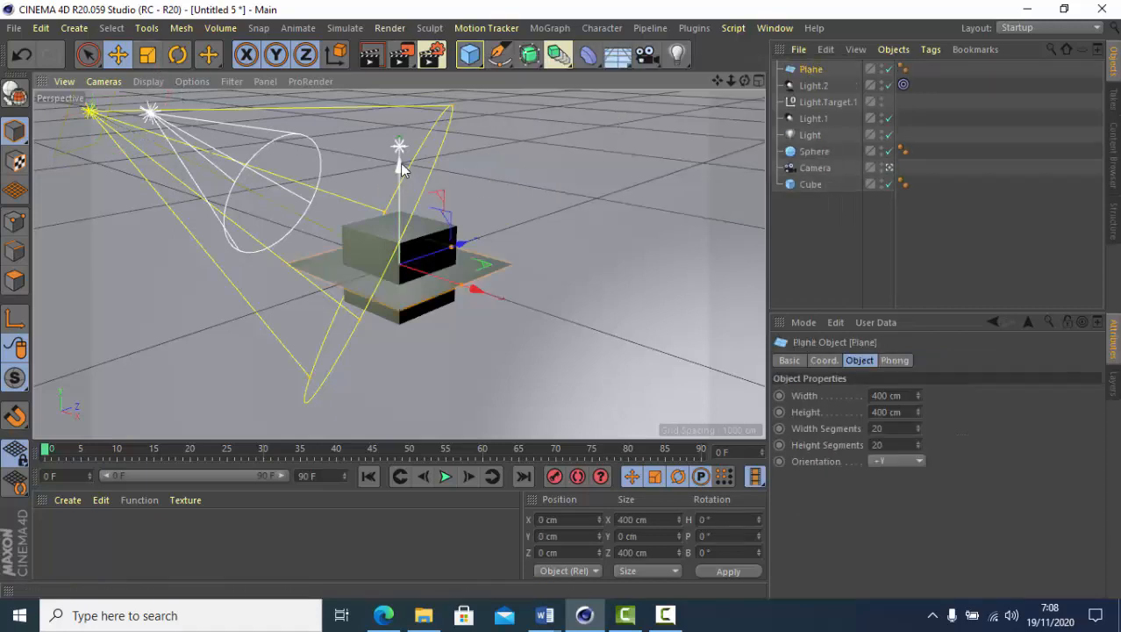
pyautogui.moveTo(400, 171); pyautogui.dragTo(406, 210)
pyautogui.moveTo(454, 281); pyautogui.dragTo(517, 276)
pyautogui.moveTo(461, 326); pyautogui.dragTo(535, 407)
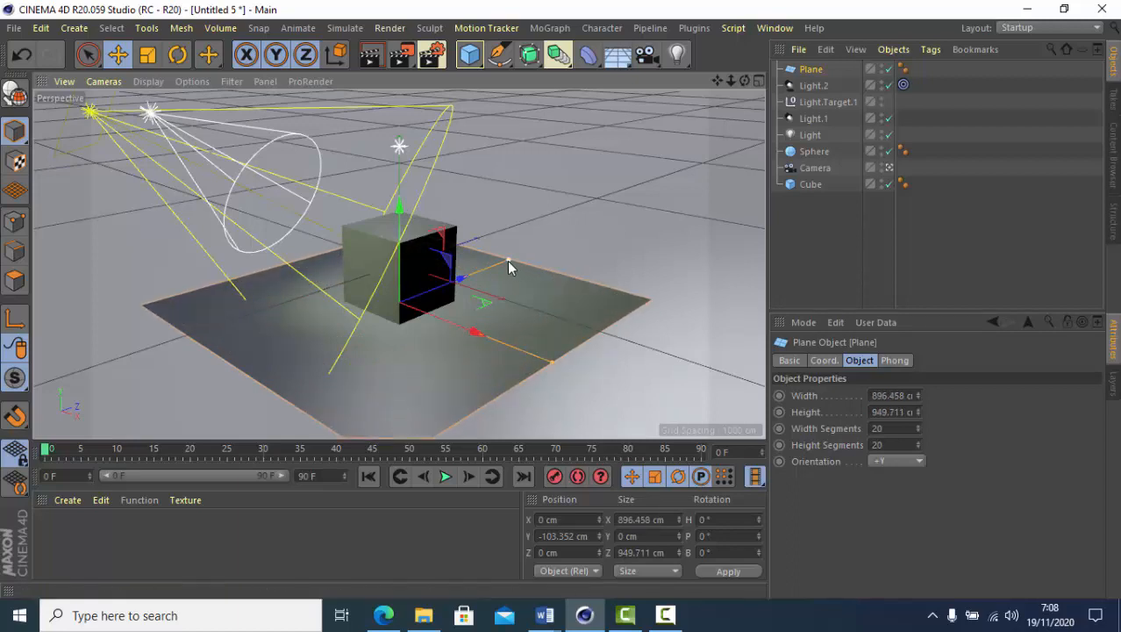
pyautogui.moveTo(508, 261)
pyautogui.mouseDown()
pyautogui.moveTo(524, 250)
pyautogui.moveTo(515, 258)
pyautogui.mouseUp()
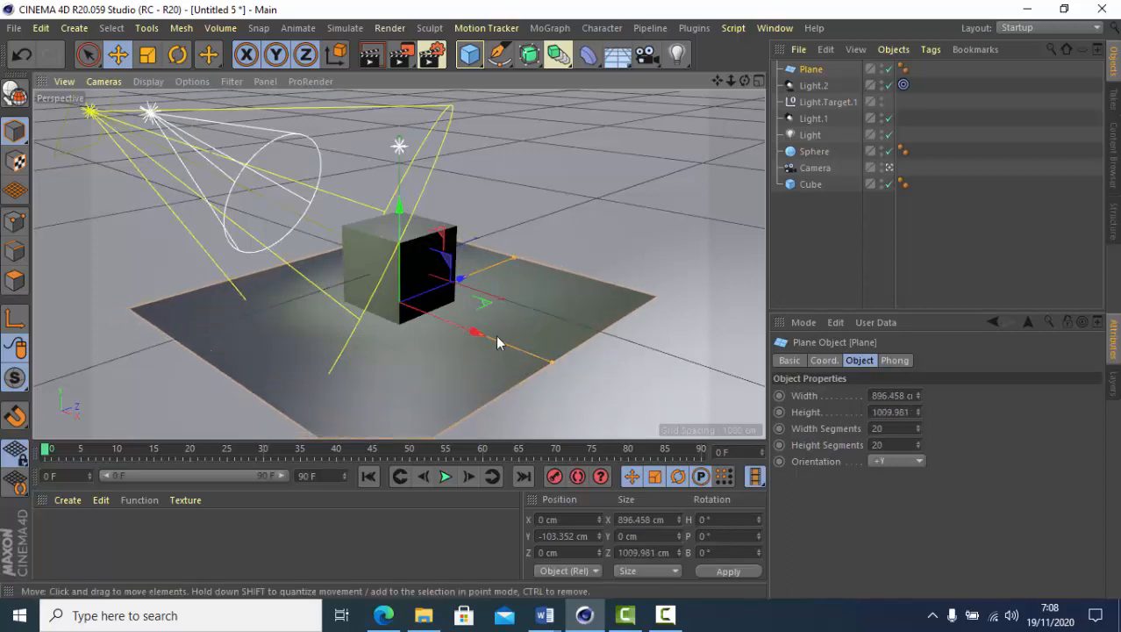
# Step: Render the perspective view to examine the cube's shadow on the plane
pyautogui.click(756, 83)
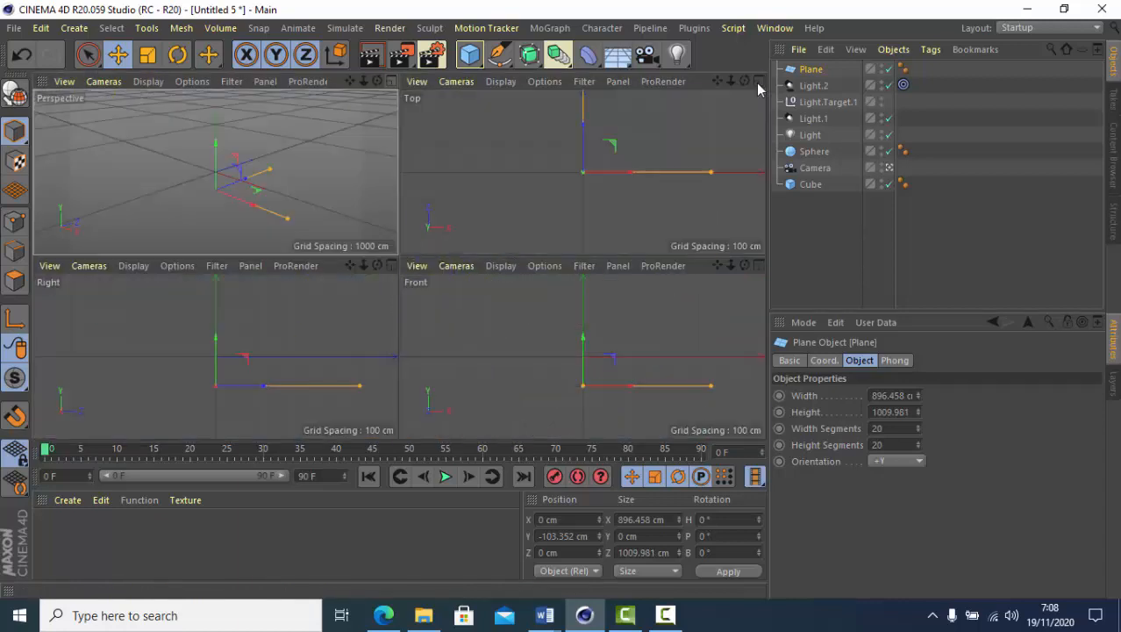
pyautogui.click(392, 82)
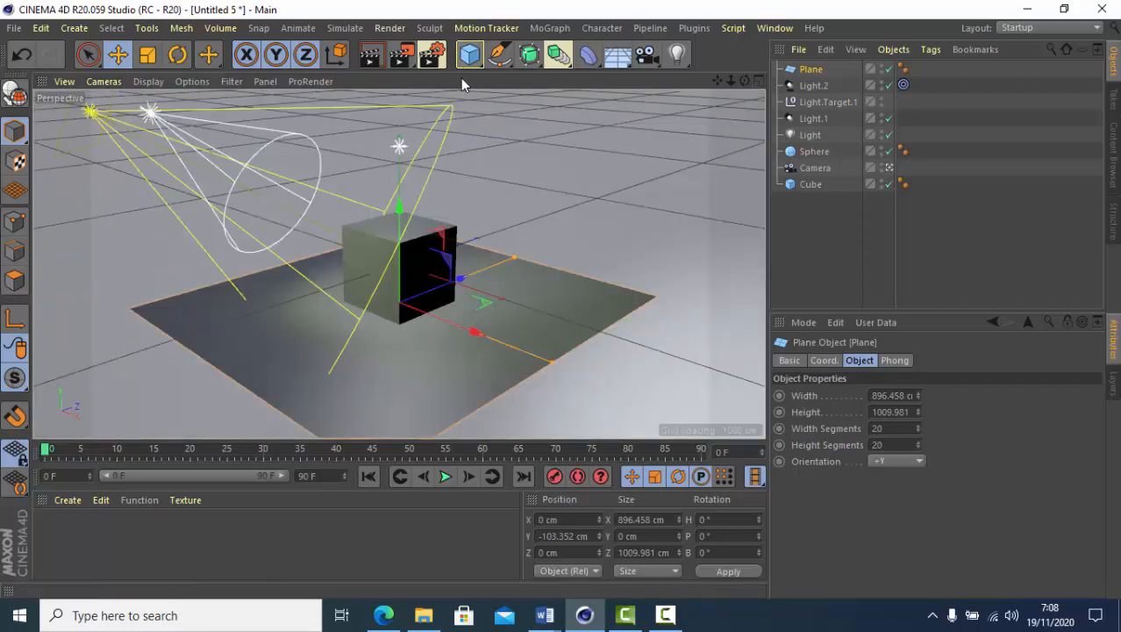
pyautogui.click(379, 70)
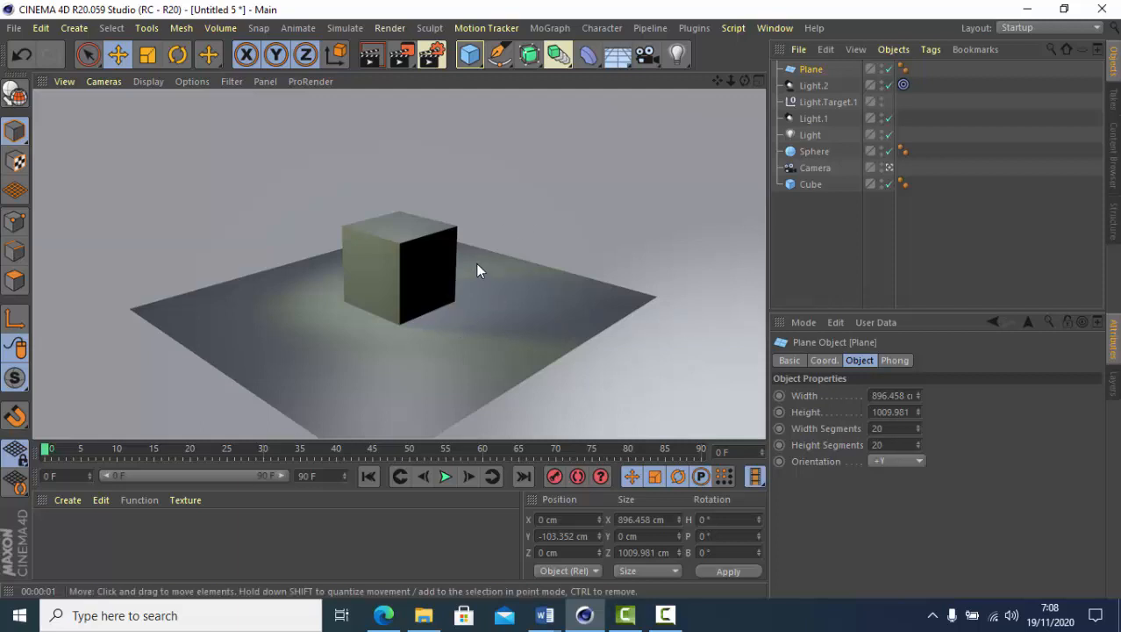
pyautogui.click(828, 243)
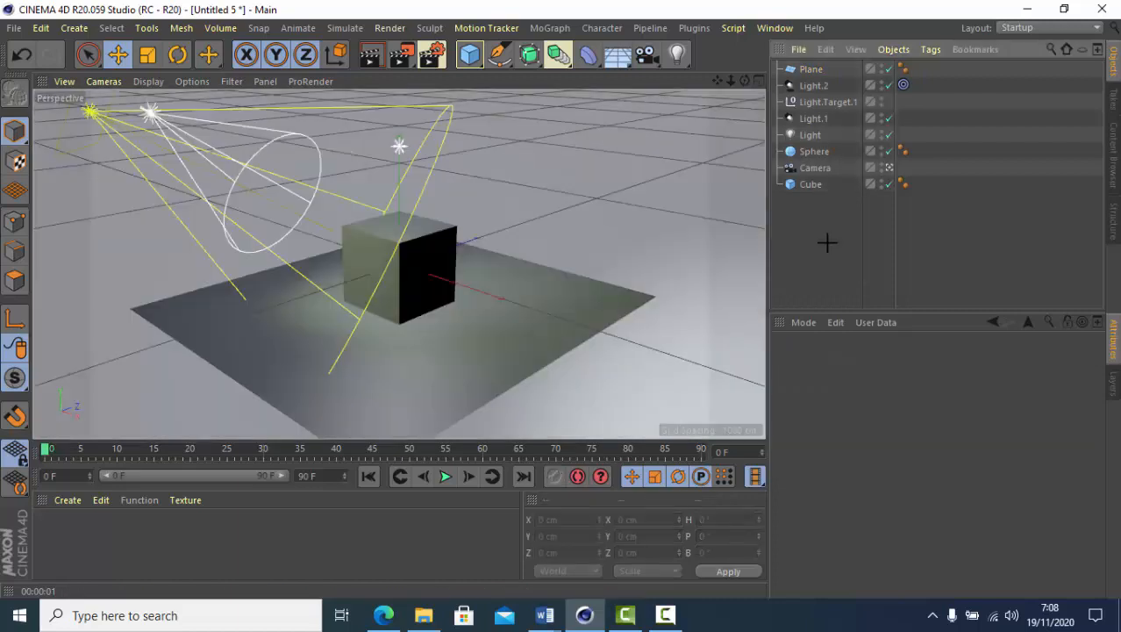
# Step: Set the target light's shadow to None and render the view for comparison
pyautogui.click(812, 85)
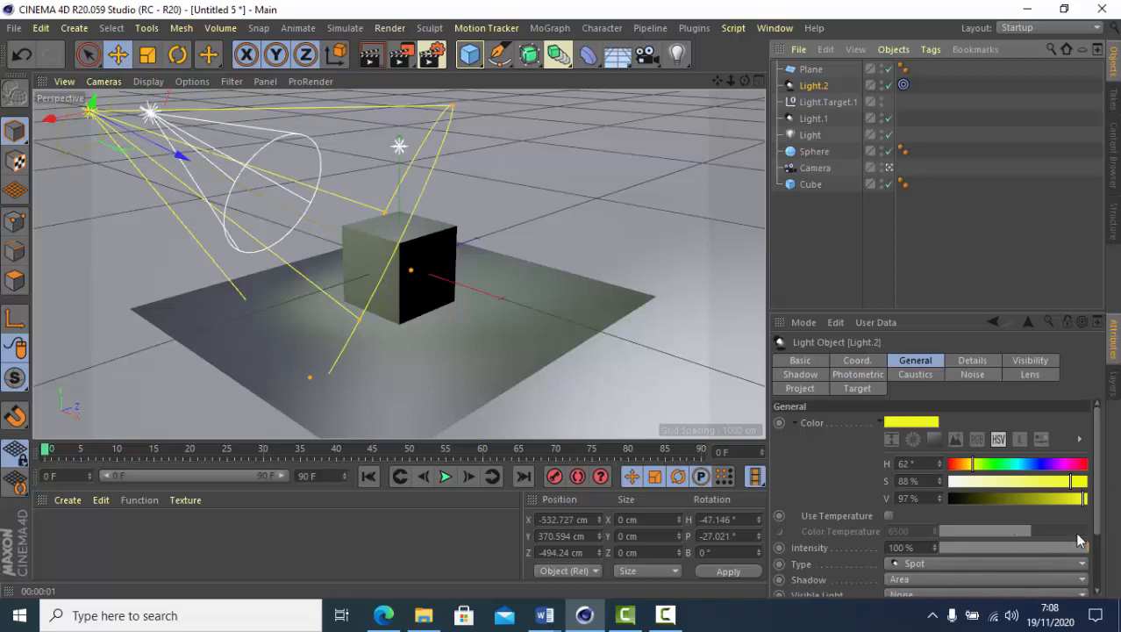
pyautogui.scroll(-2, 1097, 537)
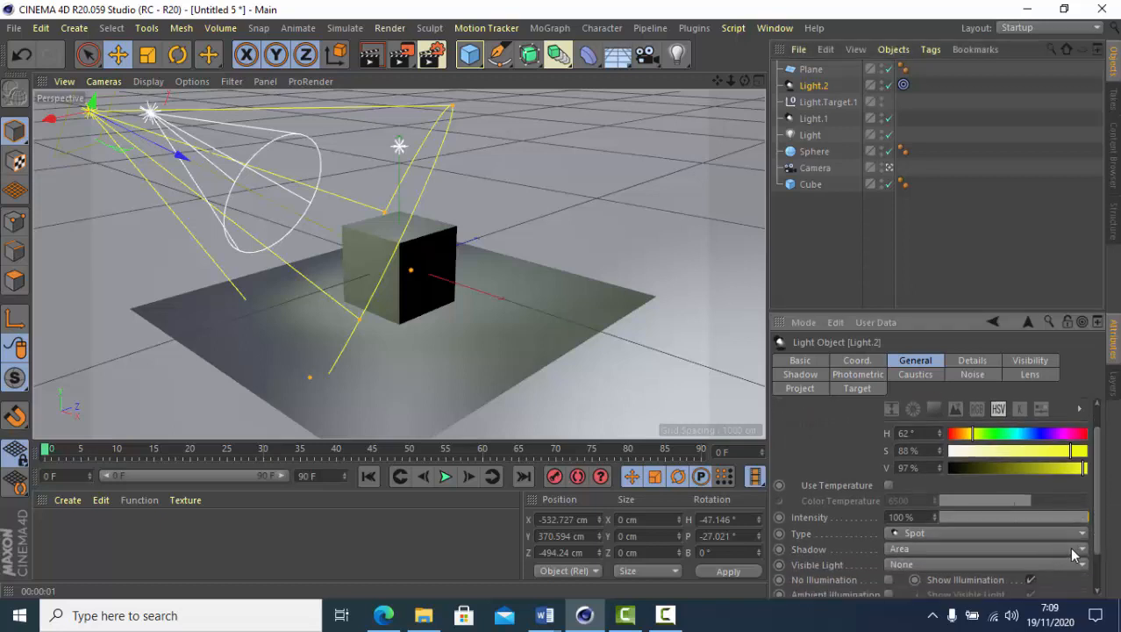
pyautogui.click(1084, 549)
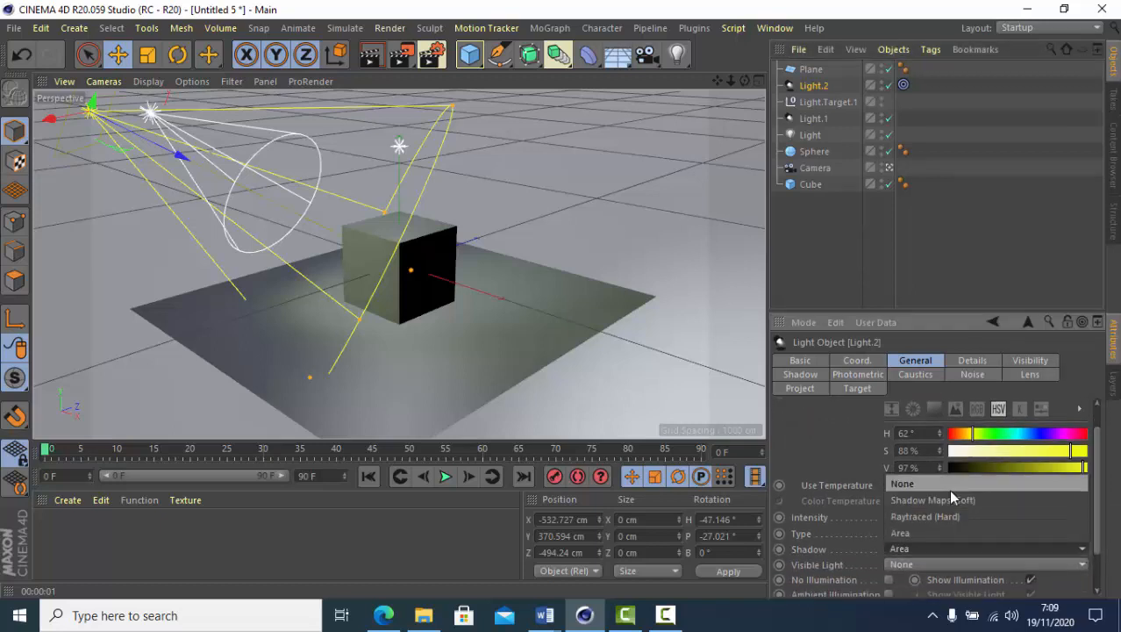
pyautogui.click(951, 490)
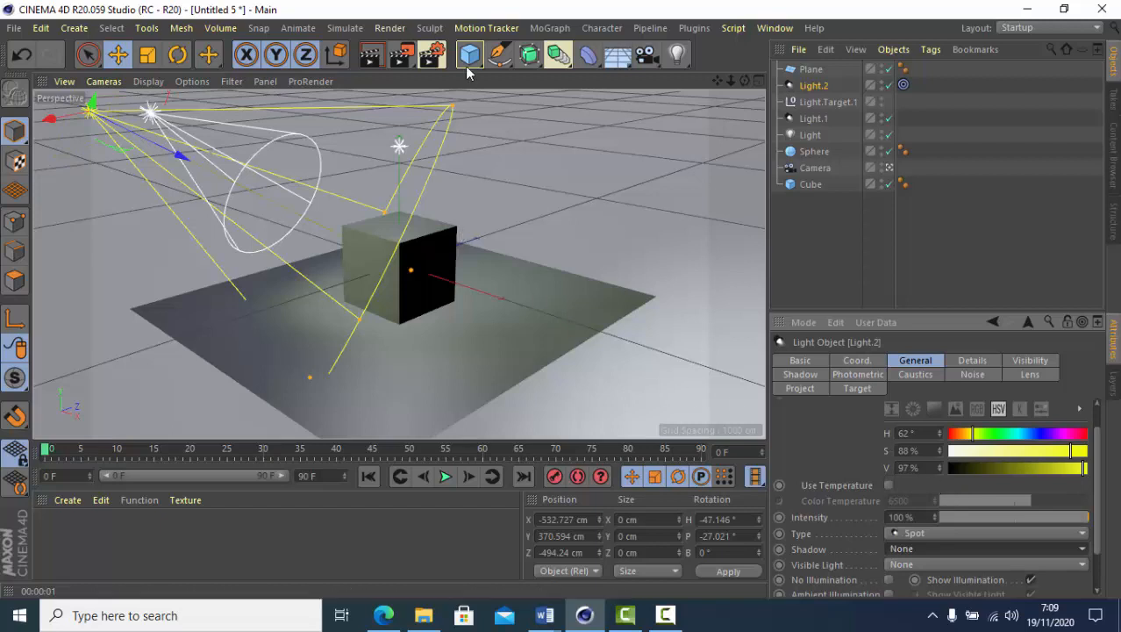
pyautogui.click(372, 58)
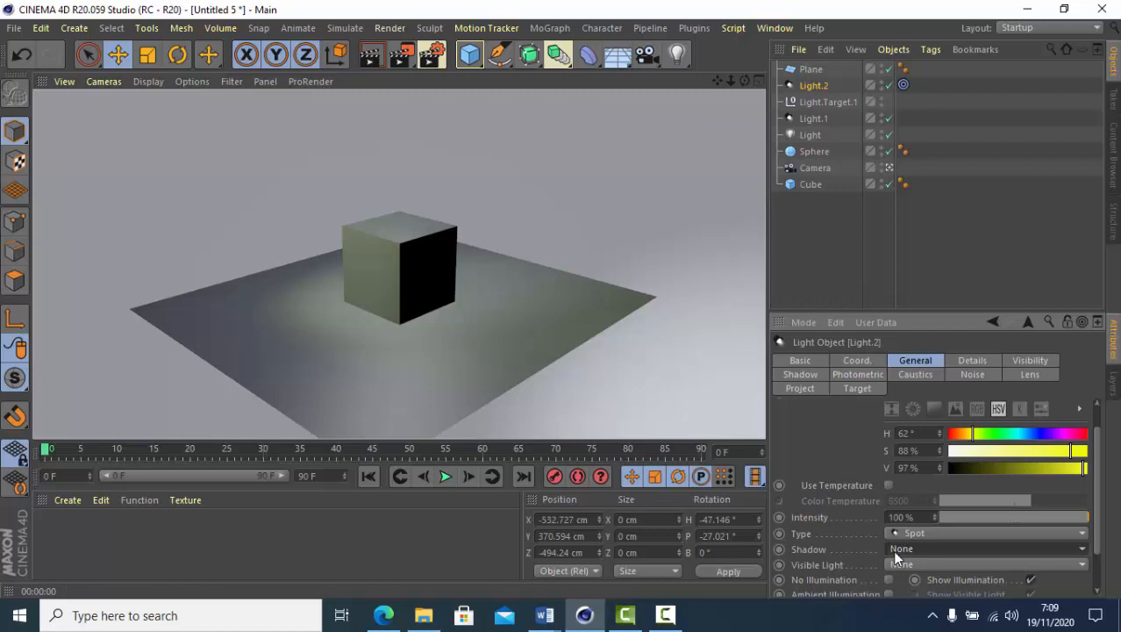
# Step: Set the target light's shadow back to Area and render the view again
pyautogui.click(1085, 551)
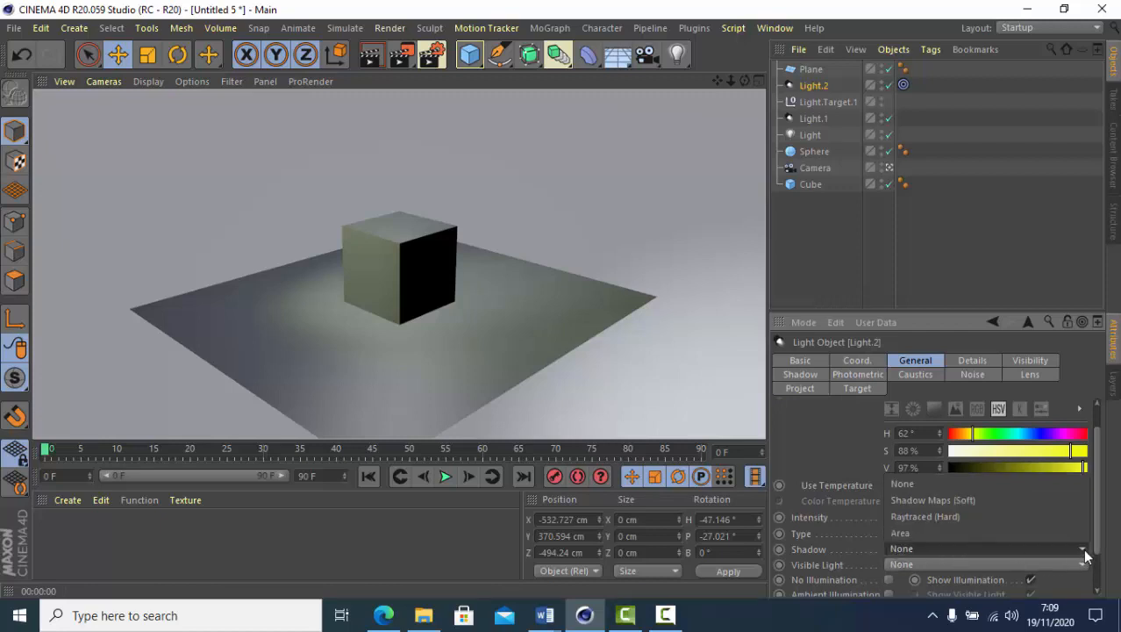
pyautogui.click(938, 528)
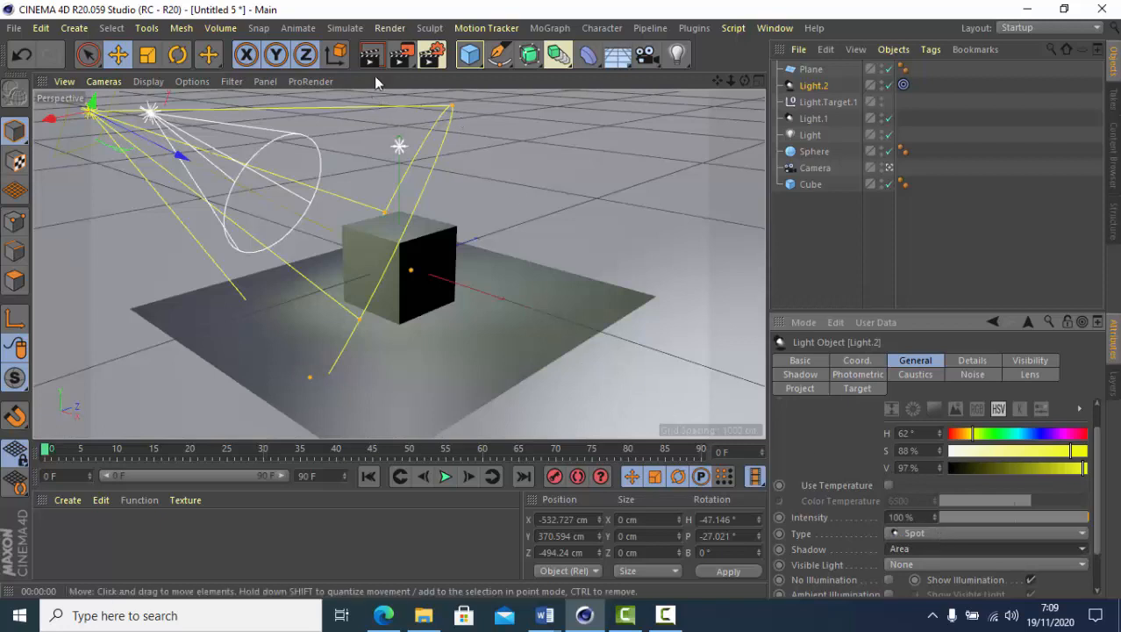
pyautogui.click(377, 65)
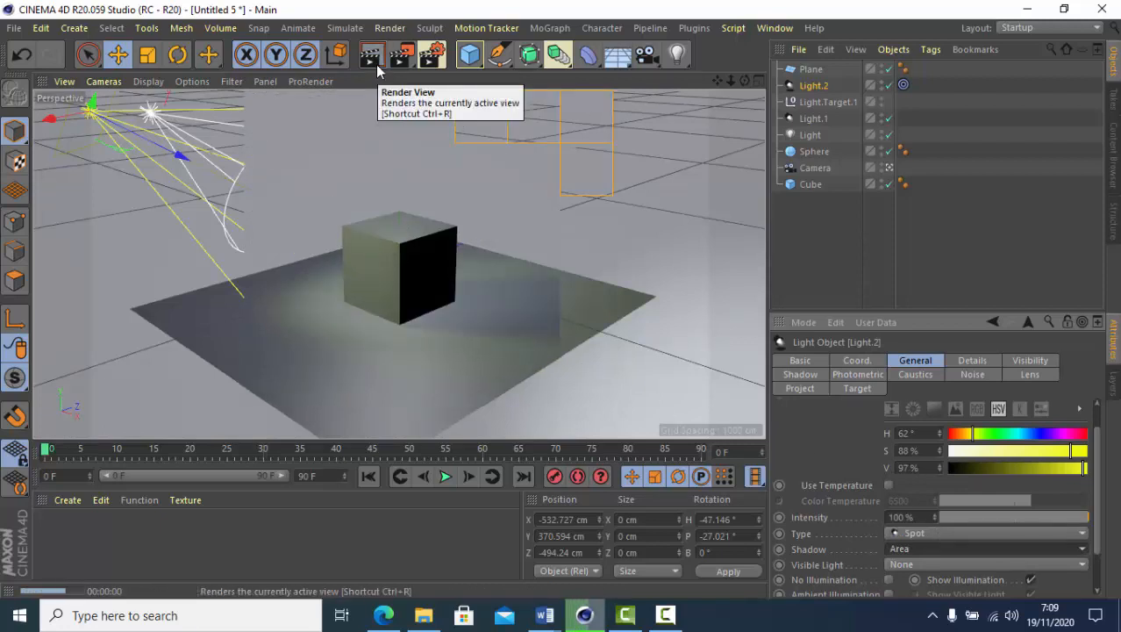